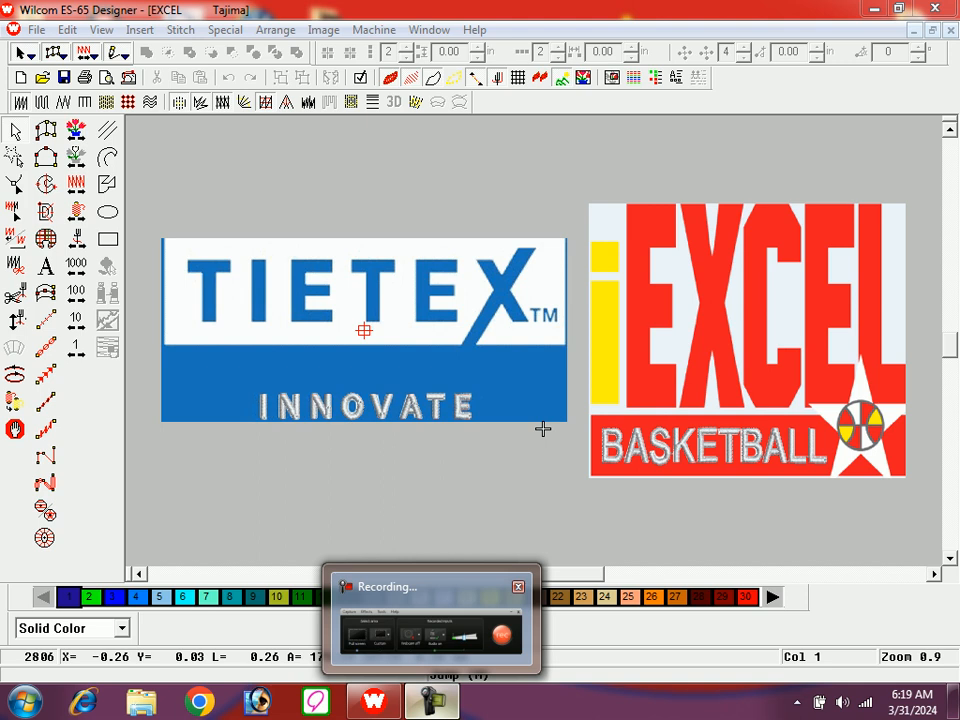
- Draw a circle centred on the basketball in the iEXCEL star, reaching out to the ball's grey outline
{"action": "left_click_drag", "start_coordinate": [542, 428], "coordinate": [358, 366]}
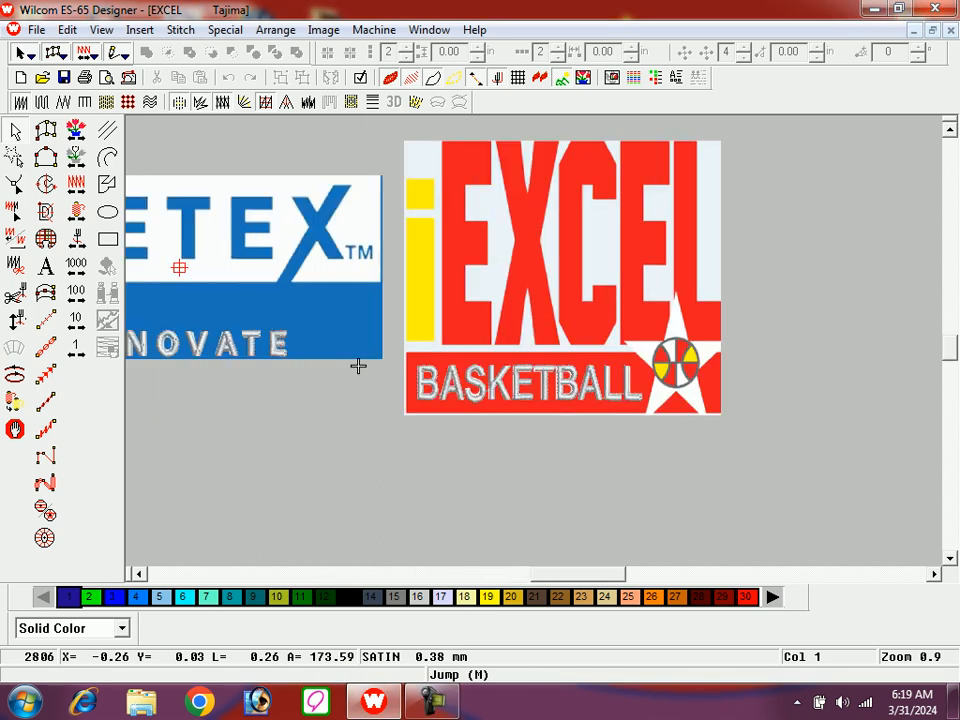
{"action": "key", "text": "b"}
{"action": "left_click_drag", "start_coordinate": [585, 315], "coordinate": [775, 420]}
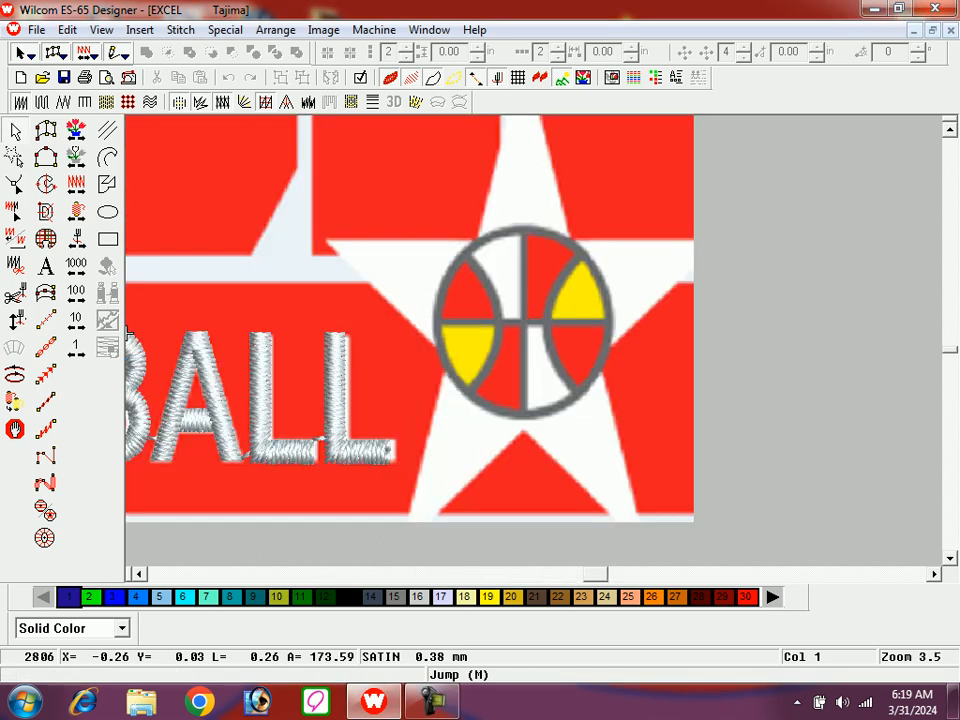
{"action": "left_click", "coordinate": [107, 212]}
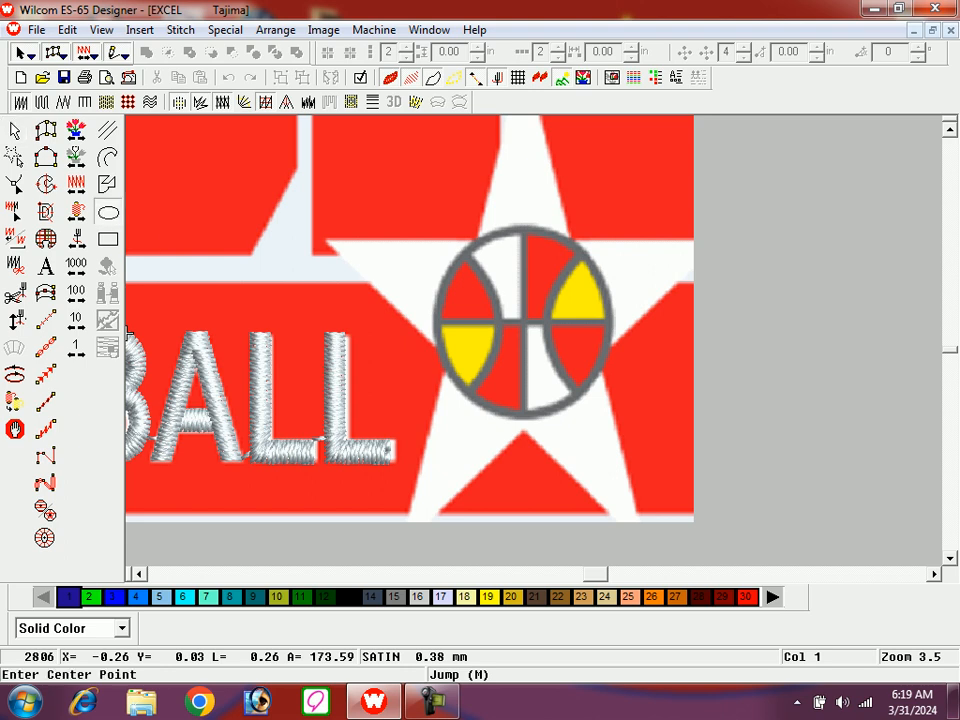
{"action": "left_click", "coordinate": [526, 323]}
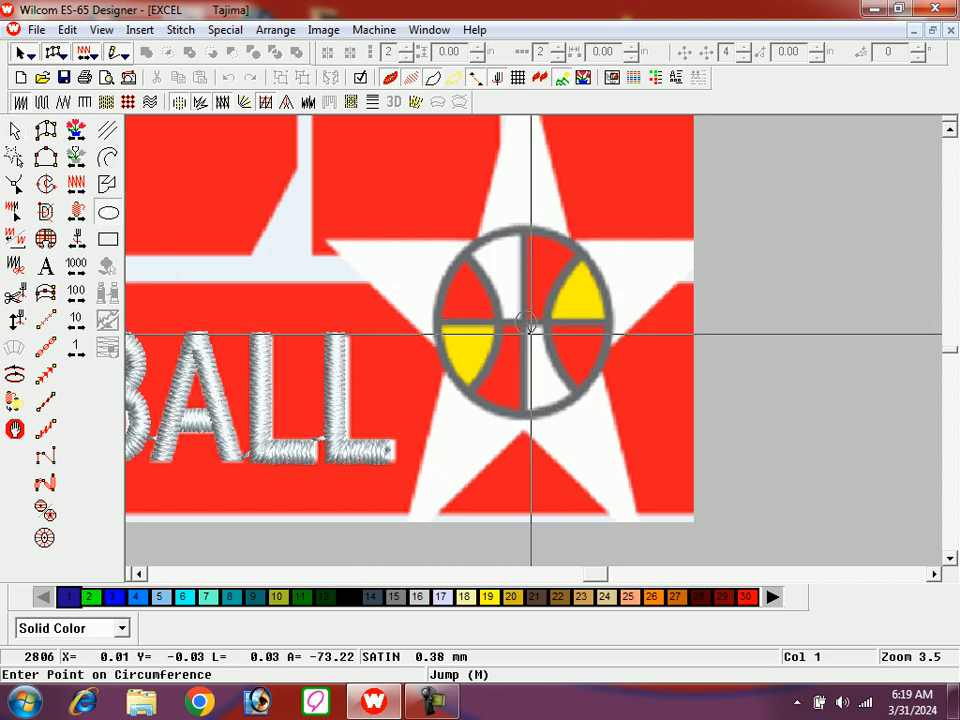
{"action": "left_click", "coordinate": [576, 393]}
{"action": "key", "text": "Return"}
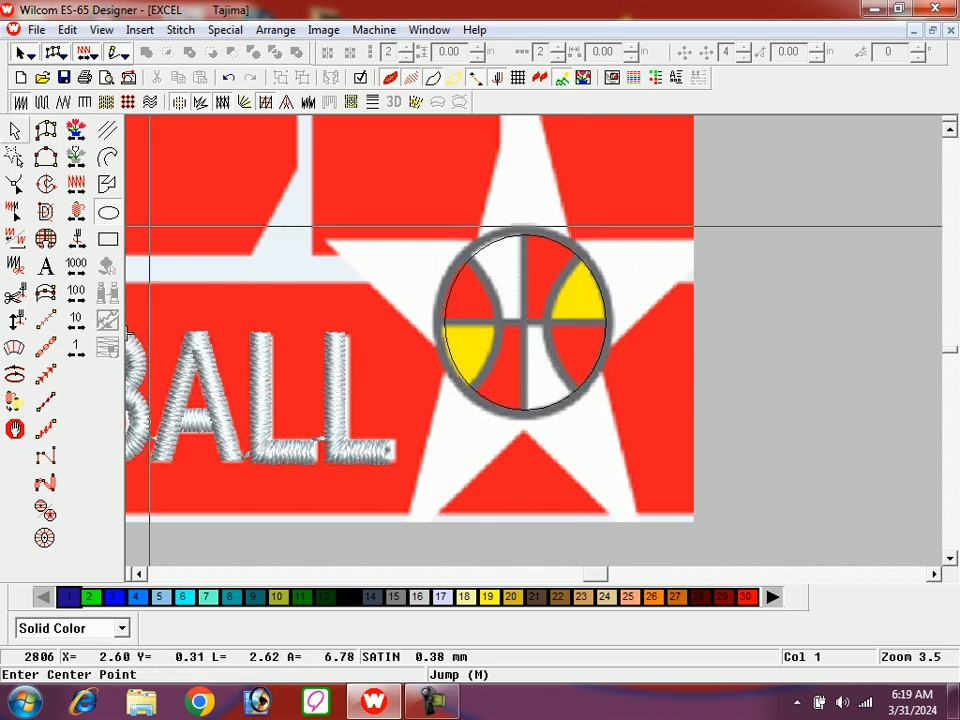
- Stretch the circle slightly outward on its left side so it follows the basketball's grey outline
{"action": "key", "text": "Escape"}
{"action": "key", "text": "b"}
{"action": "left_click_drag", "start_coordinate": [301, 258], "coordinate": [628, 438]}
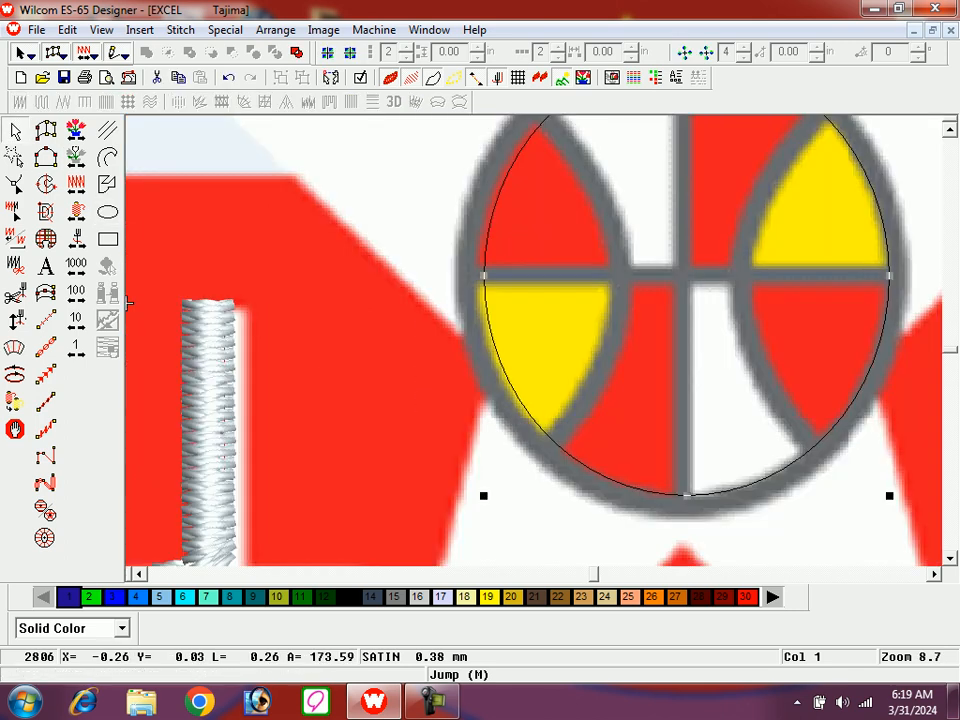
{"action": "left_click_drag", "start_coordinate": [484, 275], "coordinate": [475, 275]}
{"action": "scroll", "coordinate": [475, 275], "scroll_direction": "up", "scroll_amount": 1}
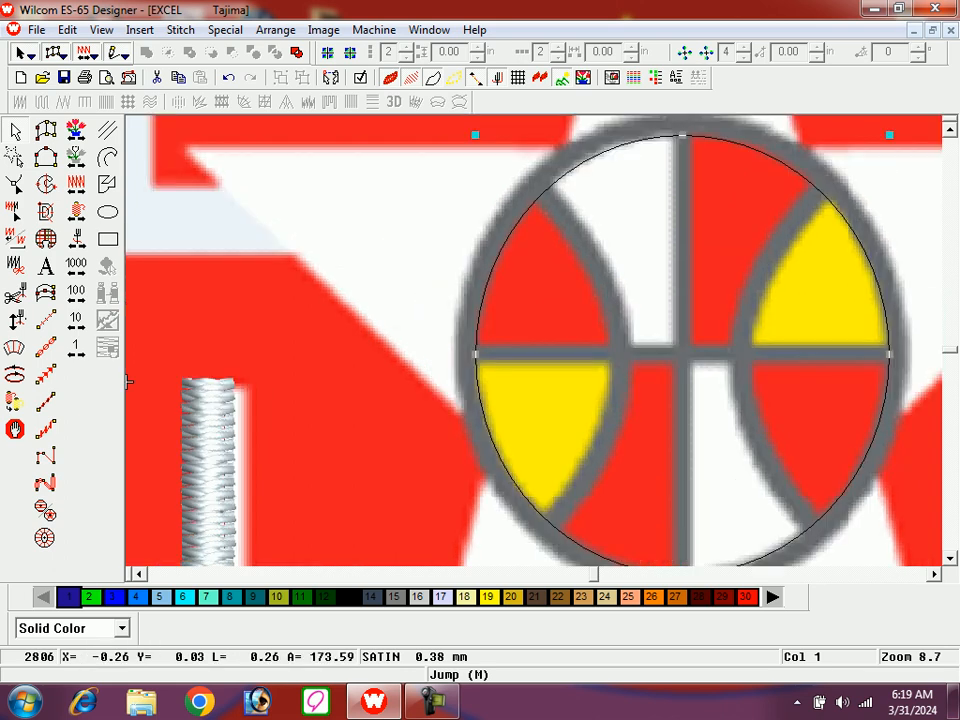
{"action": "key", "text": "shift+z"}
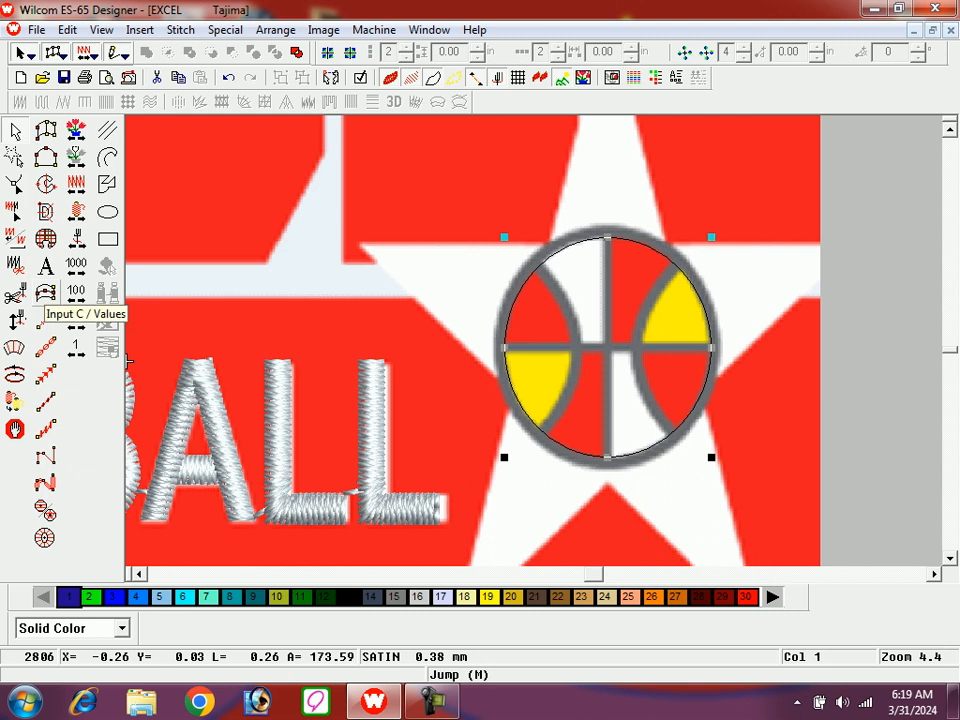
- Convert the circle into a satin column with Input C and deselect it
{"action": "left_click", "coordinate": [45, 292]}
{"action": "key", "text": "Return"}
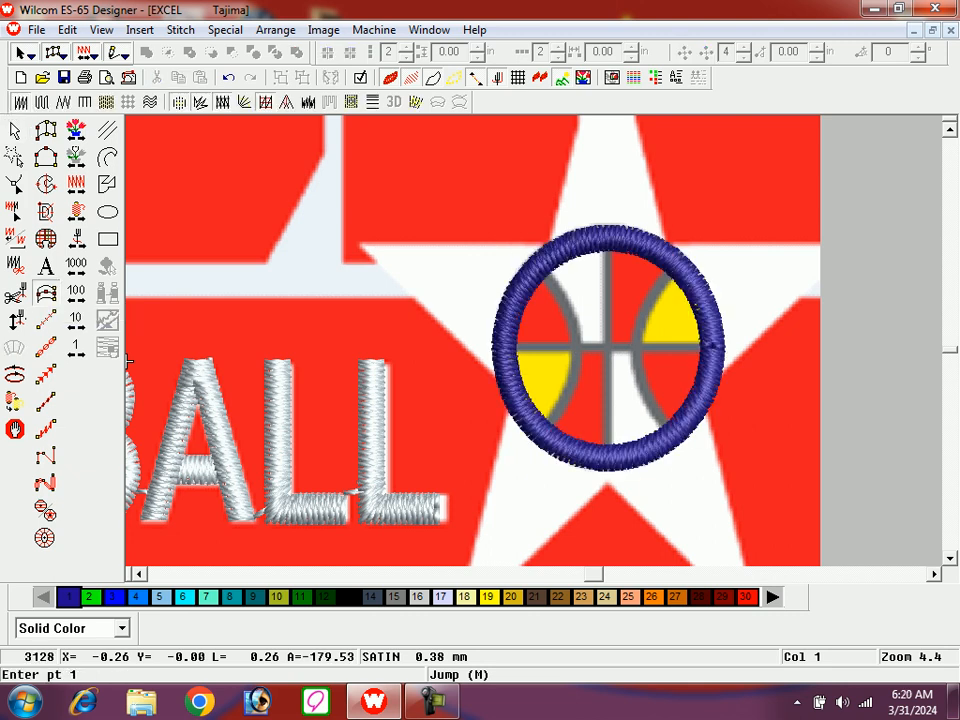
{"action": "key", "text": "Escape"}
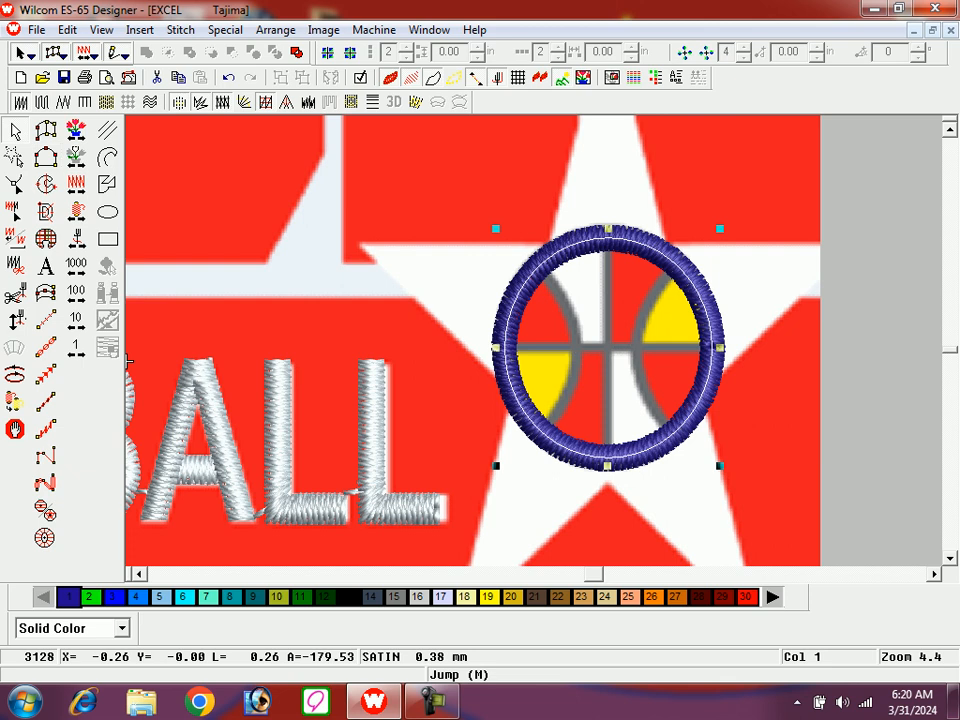
{"action": "key", "text": "Escape"}
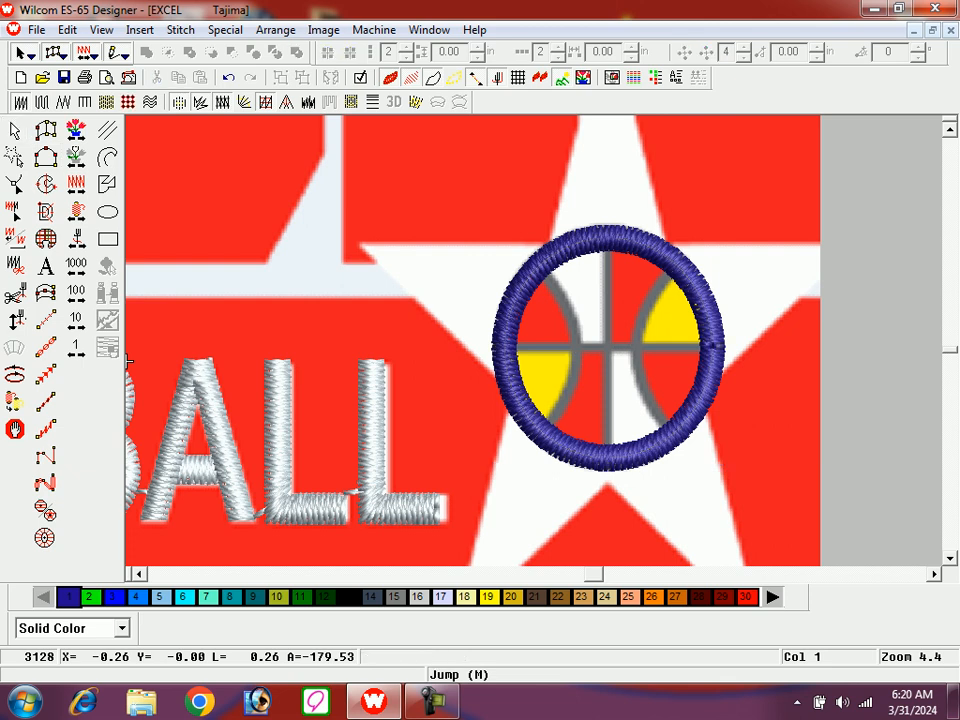
- Switch off the realistic stitch view and set the ring's Input C column width to 0.03 in with Side 1 offset at 100%
{"action": "key", "text": "t"}
{"action": "key", "text": "o"}
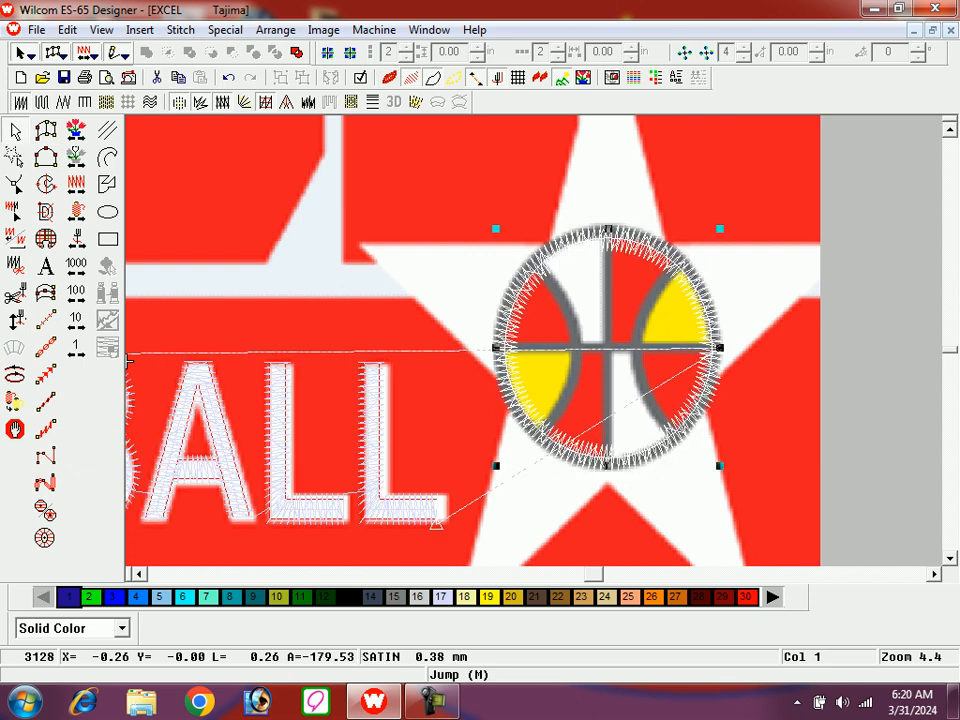
{"action": "key", "text": "alt+Return"}
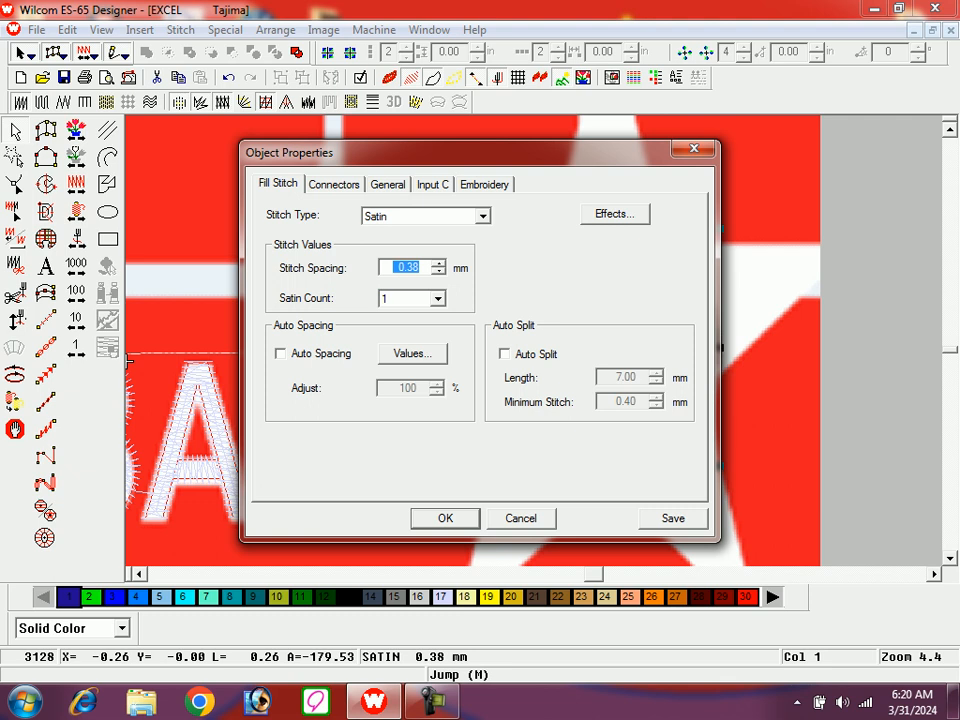
{"action": "left_click", "coordinate": [432, 184]}
{"action": "key", "text": "Down"}
{"action": "left_click", "coordinate": [287, 288]}
{"action": "key", "text": "Tab"}
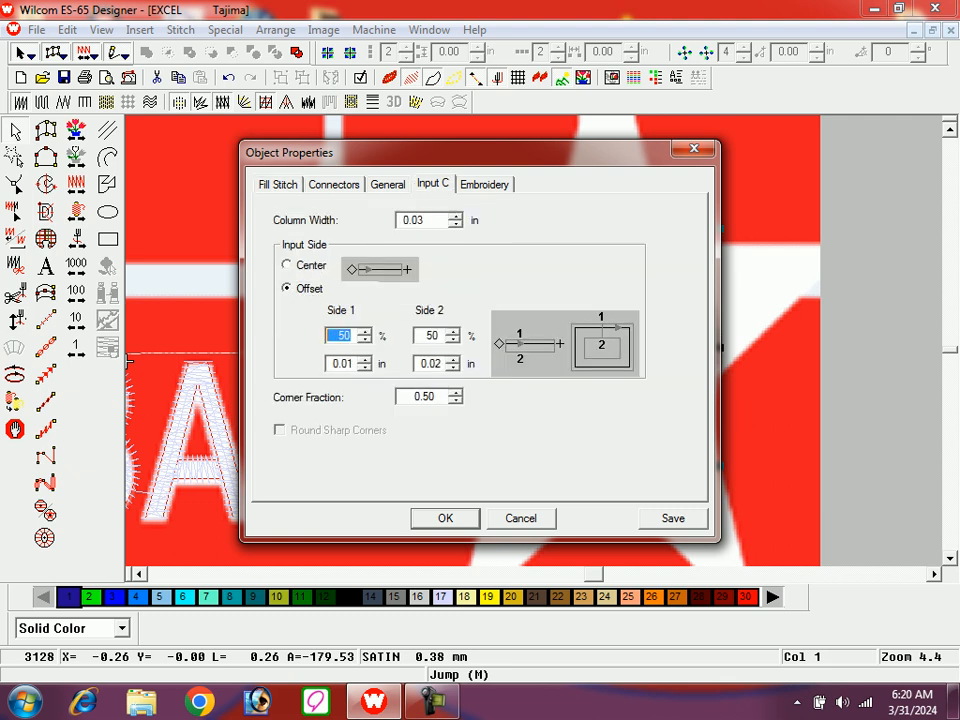
{"action": "type", "text": "100"}
{"action": "key", "text": "Return"}
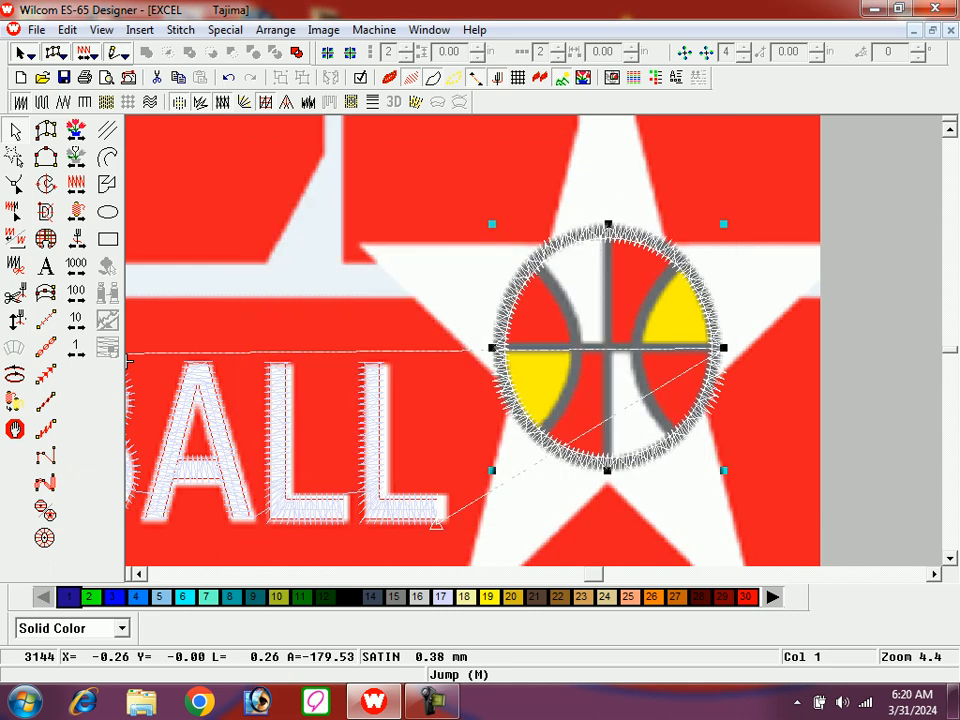
- Move the stitch position back to the end of the BASKETBALL lettering and digitize the ball's left curved seam as a three-point Input C column
{"action": "key", "text": "Escape"}
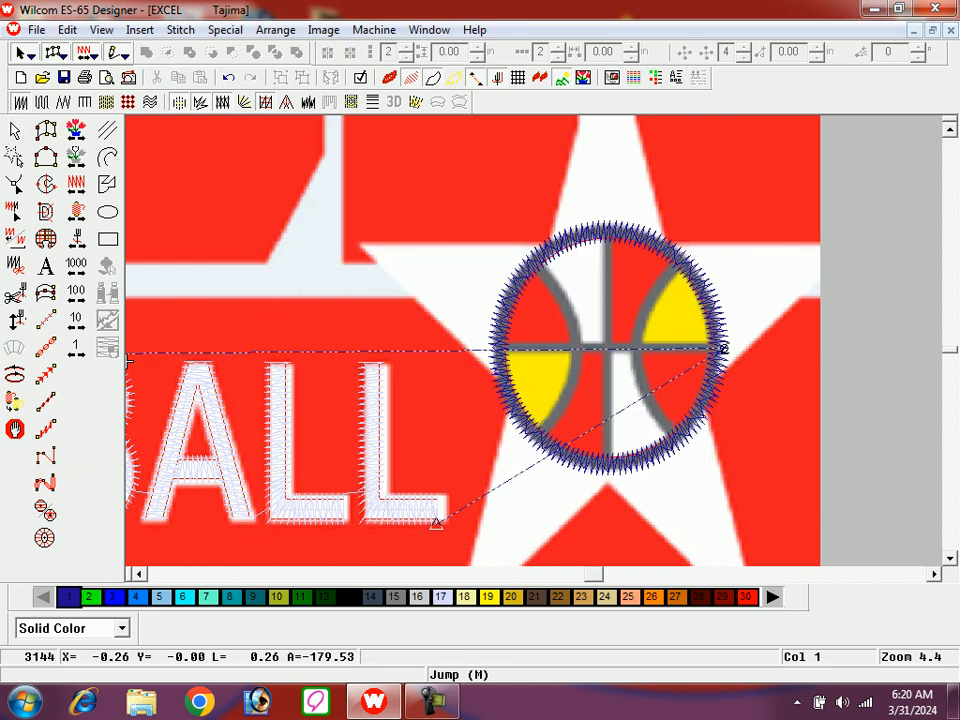
{"action": "key", "text": "o"}
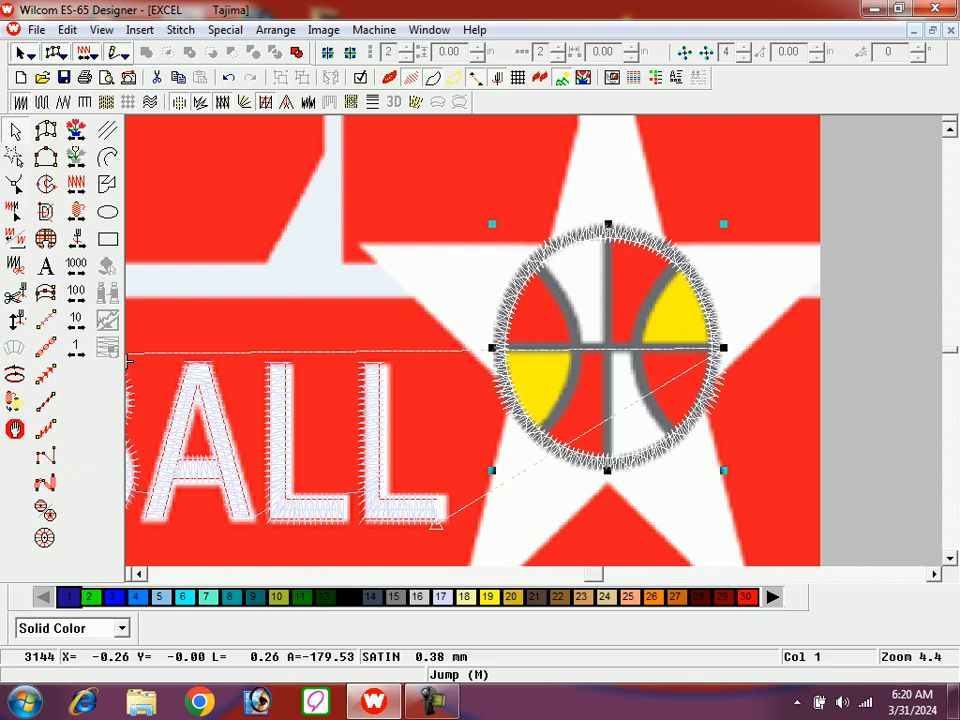
{"action": "key", "text": "Escape"}
{"action": "key", "text": "Page_Up"}
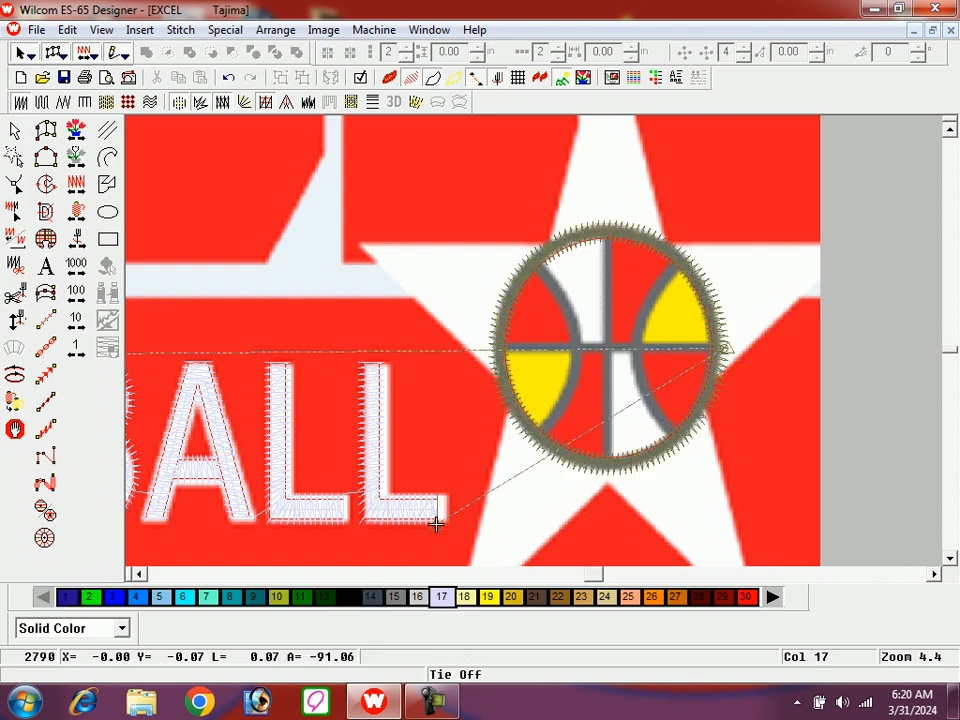
{"action": "left_click", "coordinate": [46, 293]}
{"action": "key", "text": "b"}
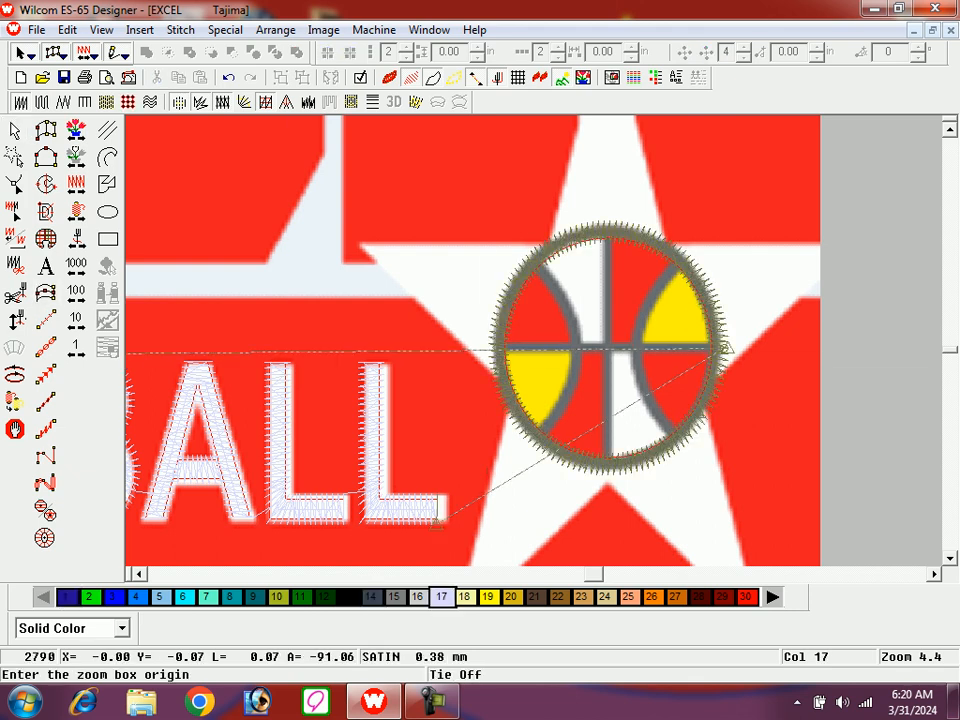
{"action": "left_click_drag", "start_coordinate": [400, 228], "coordinate": [725, 500]}
{"action": "left_click", "coordinate": [485, 172]}
{"action": "left_click", "coordinate": [557, 310]}
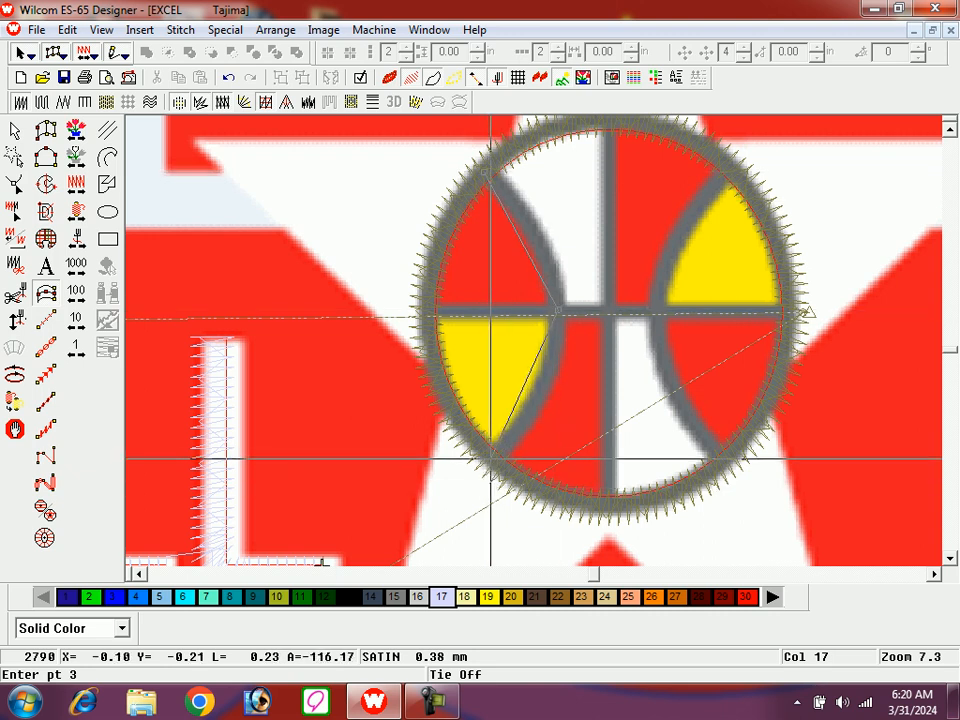
{"action": "left_click", "coordinate": [492, 455]}
{"action": "key", "text": "Return"}
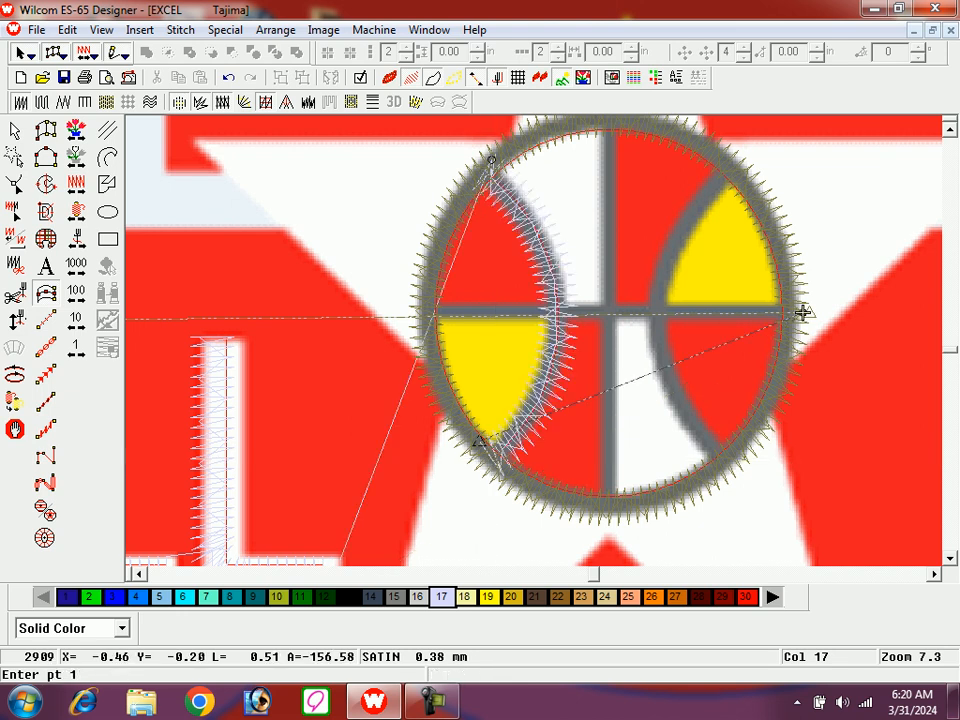
- Digitize the ball's right curved seam as a three-point Input C column running from bottom to top
{"action": "left_click", "coordinate": [723, 448]}
{"action": "left_click", "coordinate": [655, 310]}
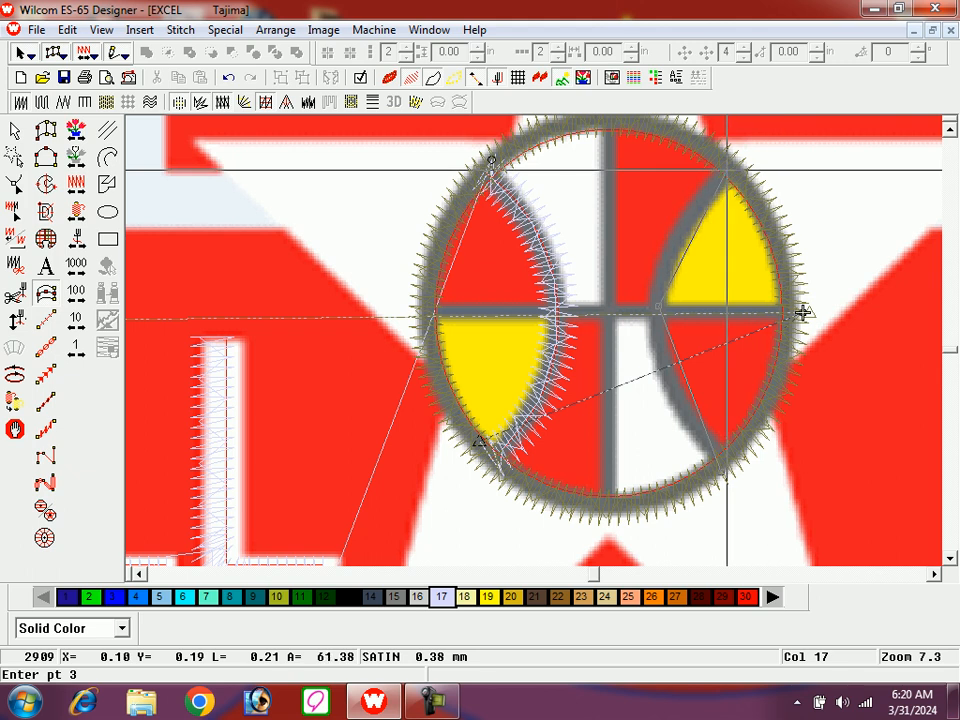
{"action": "left_click", "coordinate": [726, 165]}
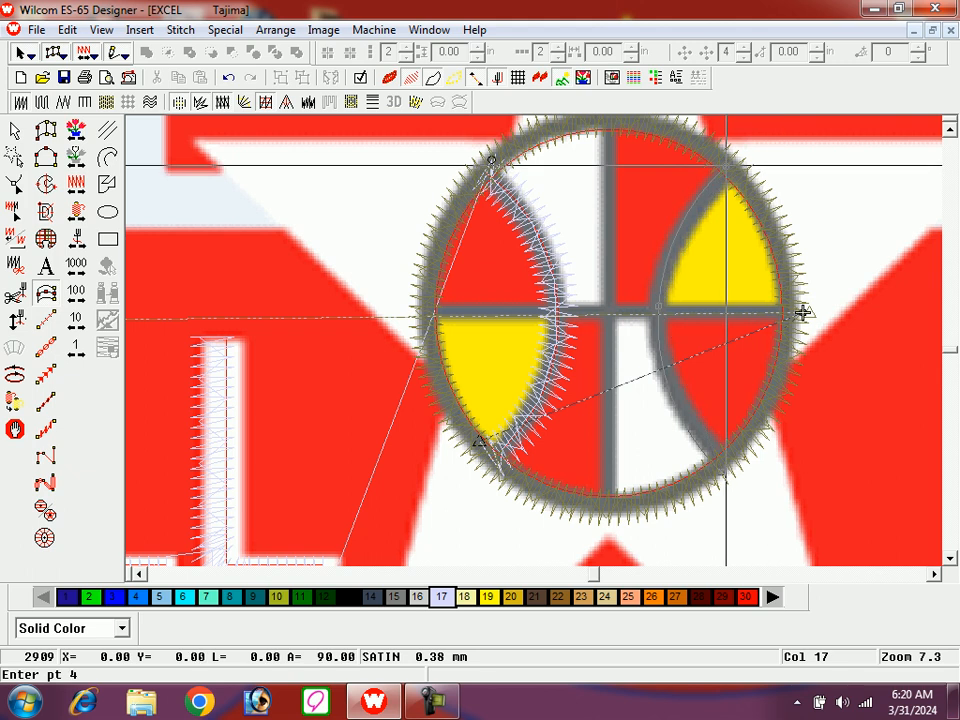
{"action": "key", "text": "Return"}
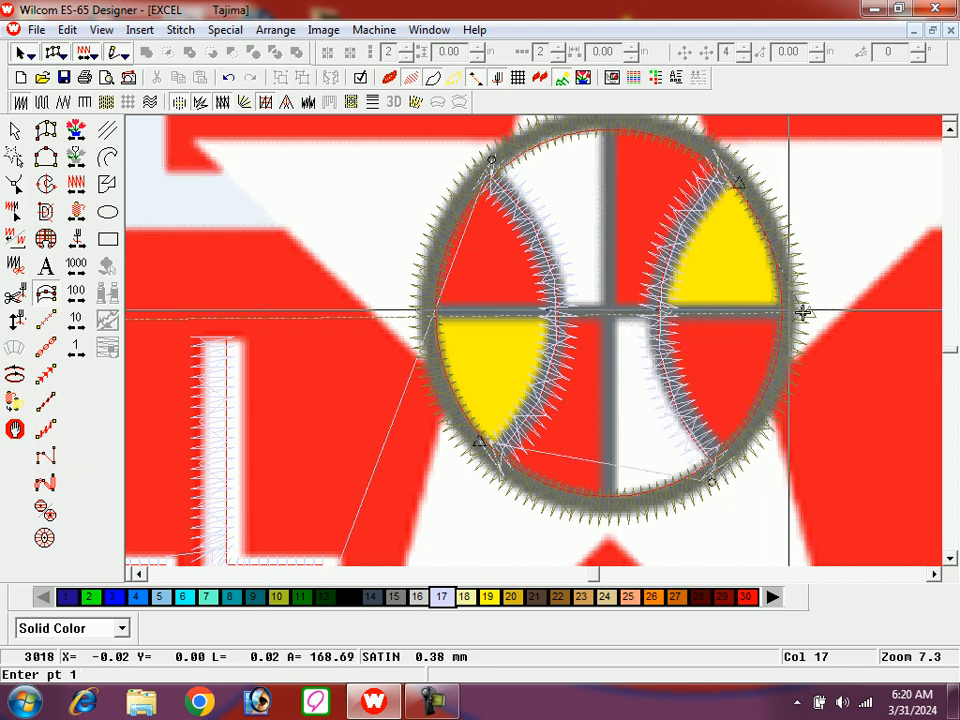
- Digitize the ball's horizontal seam as a straight Input C column spanning the ring
{"action": "left_click", "coordinate": [803, 312]}
{"action": "left_click", "coordinate": [425, 331], "text": "ctrl"}
{"action": "key", "text": "Return"}
{"action": "key", "text": "Return"}
- Digitize the ball's vertical seam as a straight Input C column from the top to the bottom of the ring
{"action": "scroll", "coordinate": [578, 506], "scroll_direction": "up", "scroll_amount": 2}
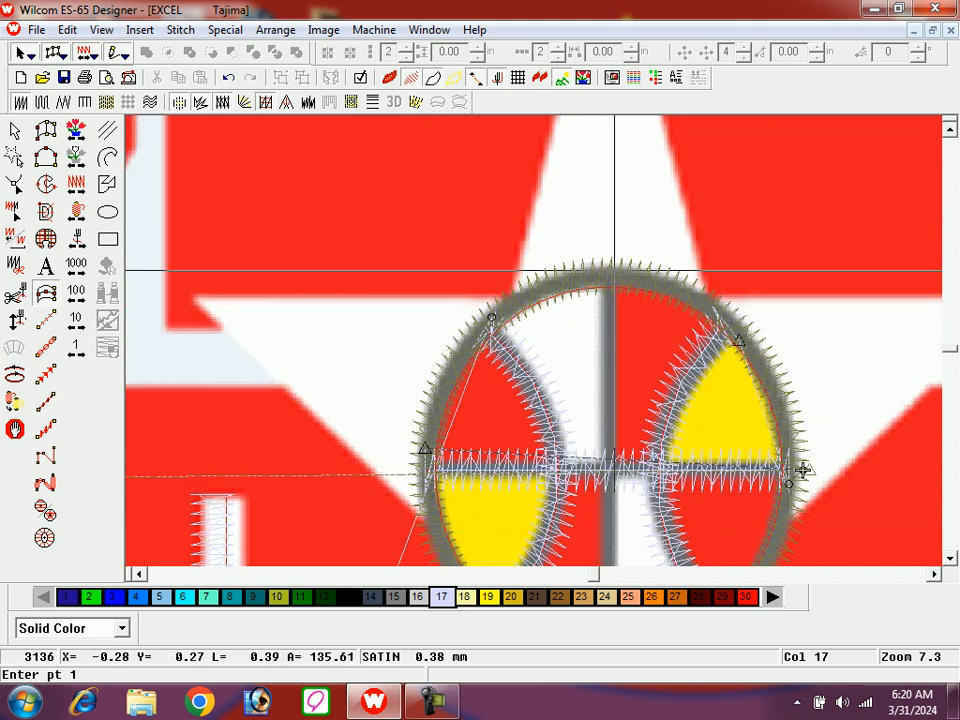
{"action": "left_click", "coordinate": [801, 469]}
{"action": "scroll", "coordinate": [801, 469], "scroll_direction": "down", "scroll_amount": 2}
{"action": "left_click", "coordinate": [621, 476]}
{"action": "key", "text": "Return"}
{"action": "key", "text": "Return"}
{"action": "key", "text": "Escape"}
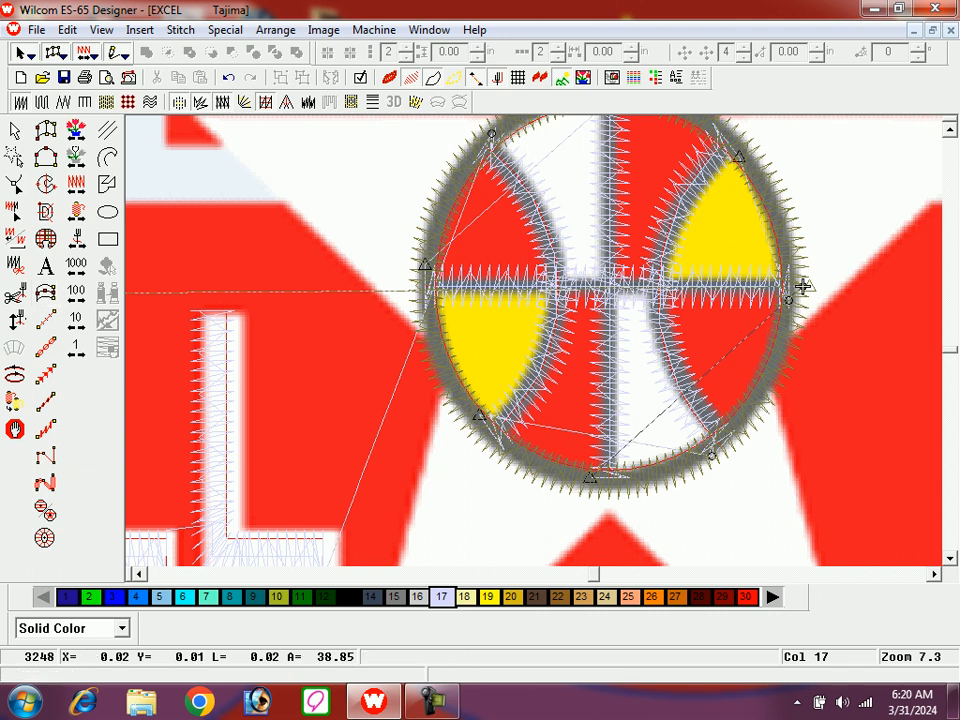
- Hide the background artwork, select the four seam columns and reduce their column width by one increment
{"action": "key", "text": "o"}
{"action": "key", "text": "d"}
{"action": "scroll", "coordinate": [534, 340], "scroll_direction": "up", "scroll_amount": 2}
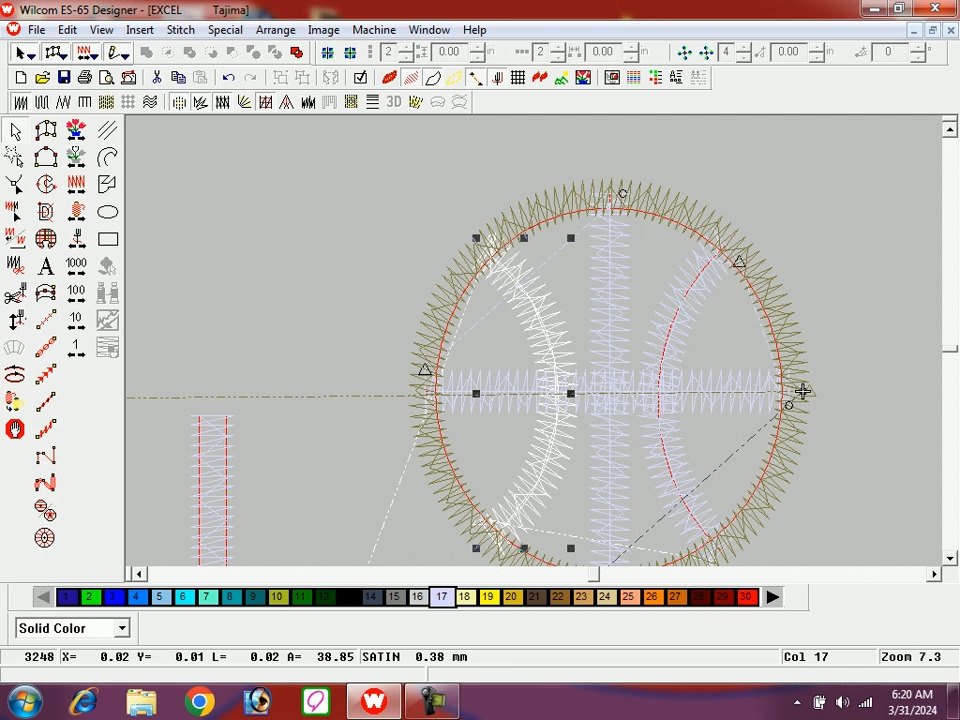
{"action": "key", "text": "ctrl+a"}
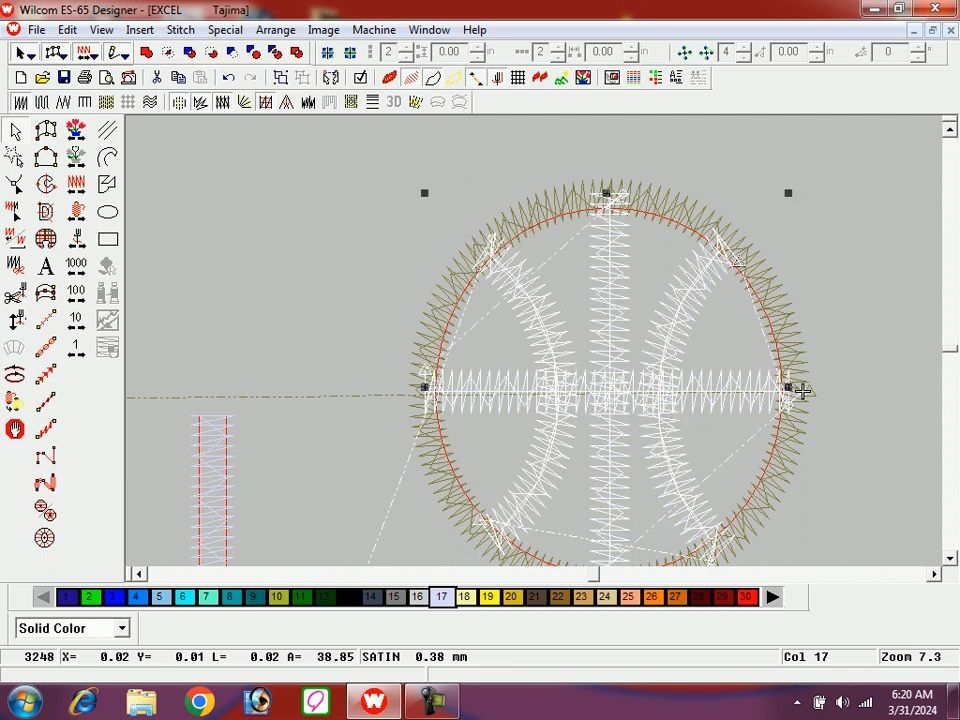
{"action": "double_click", "coordinate": [802, 391]}
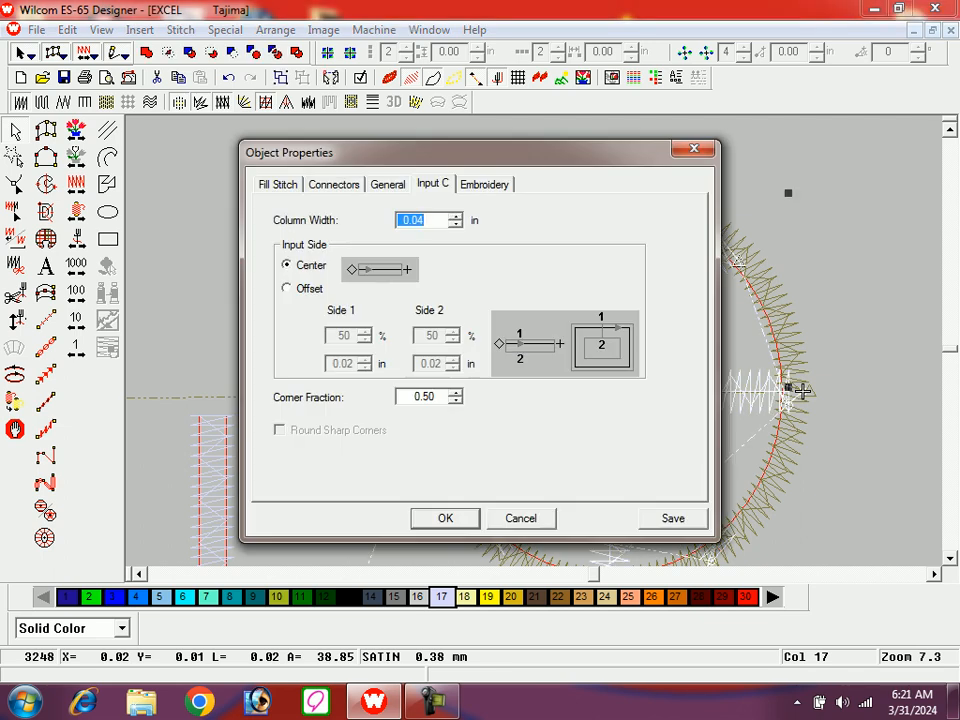
{"action": "key", "text": "Down"}
{"action": "key", "text": "Return"}
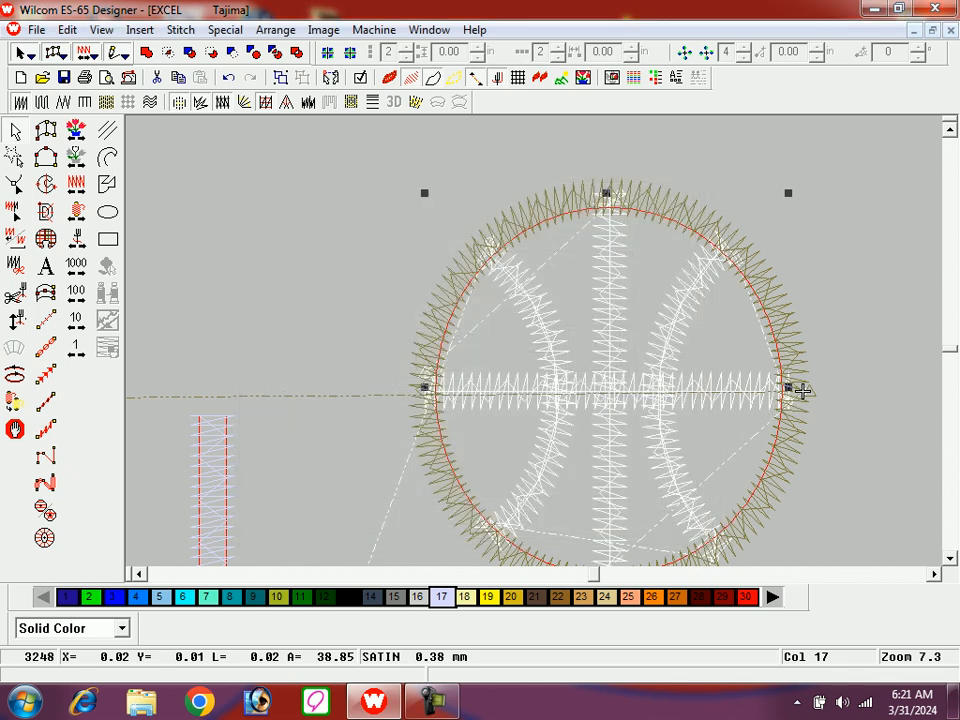
- Recolor the four seam columns with color 14 and travel by color back to the color 14 change
{"action": "key", "text": "Escape"}
{"action": "key", "text": "d"}
{"action": "key", "text": "d"}
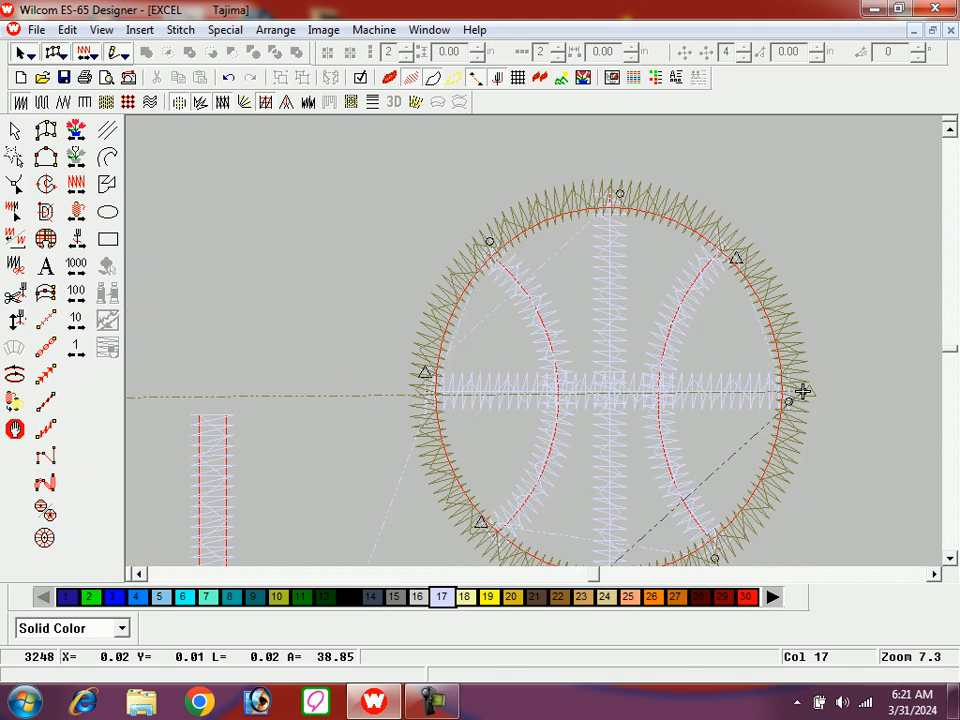
{"action": "key", "text": "Tab"}
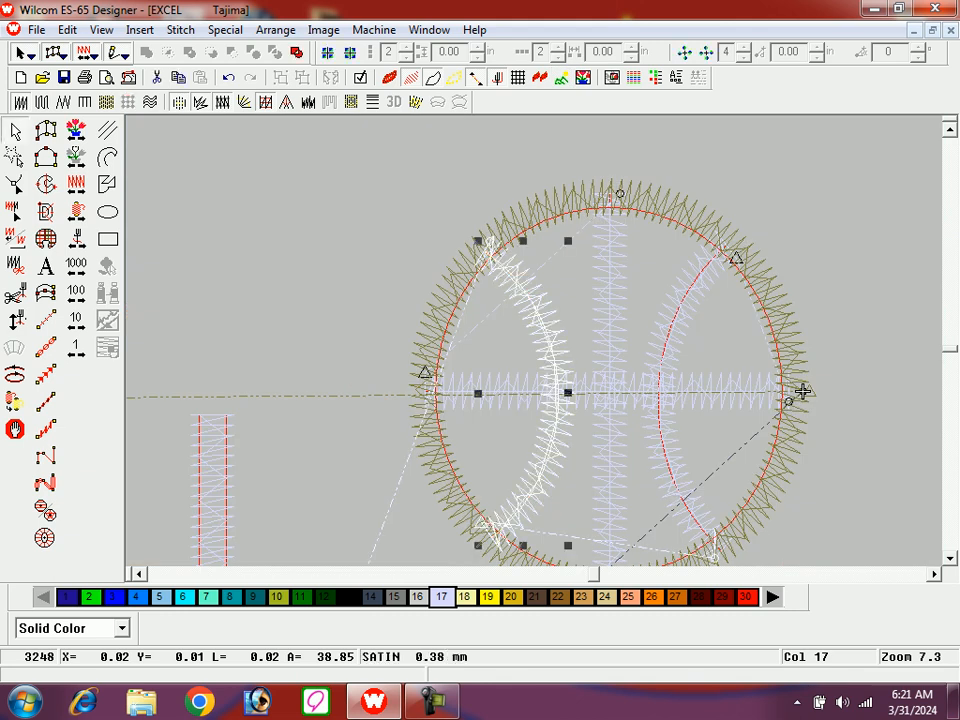
{"action": "key", "text": "ctrl+a"}
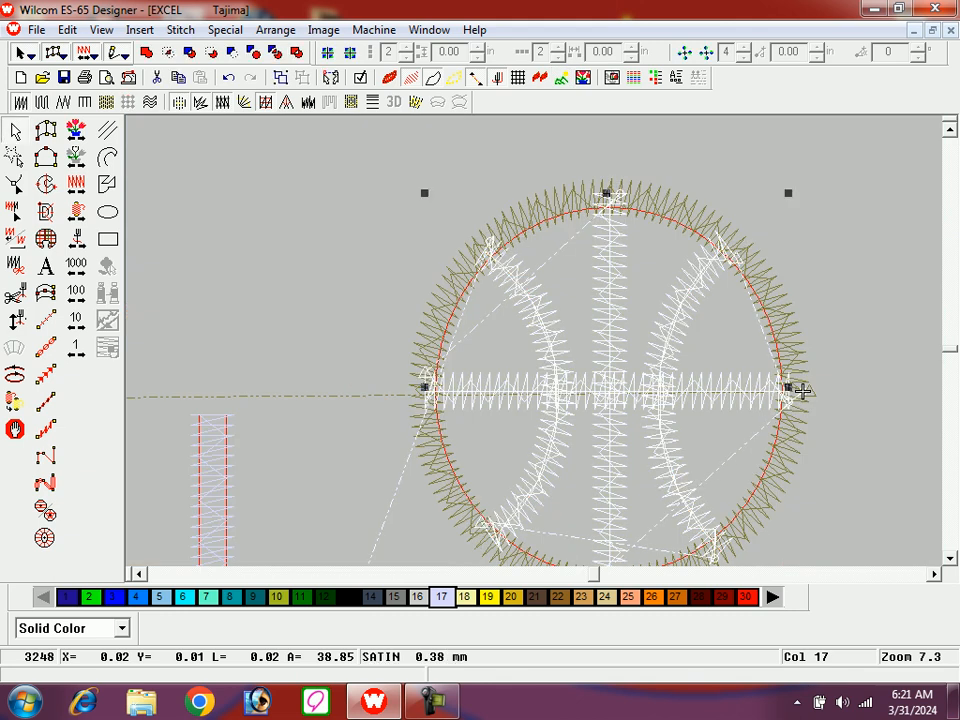
{"action": "key", "text": "Escape"}
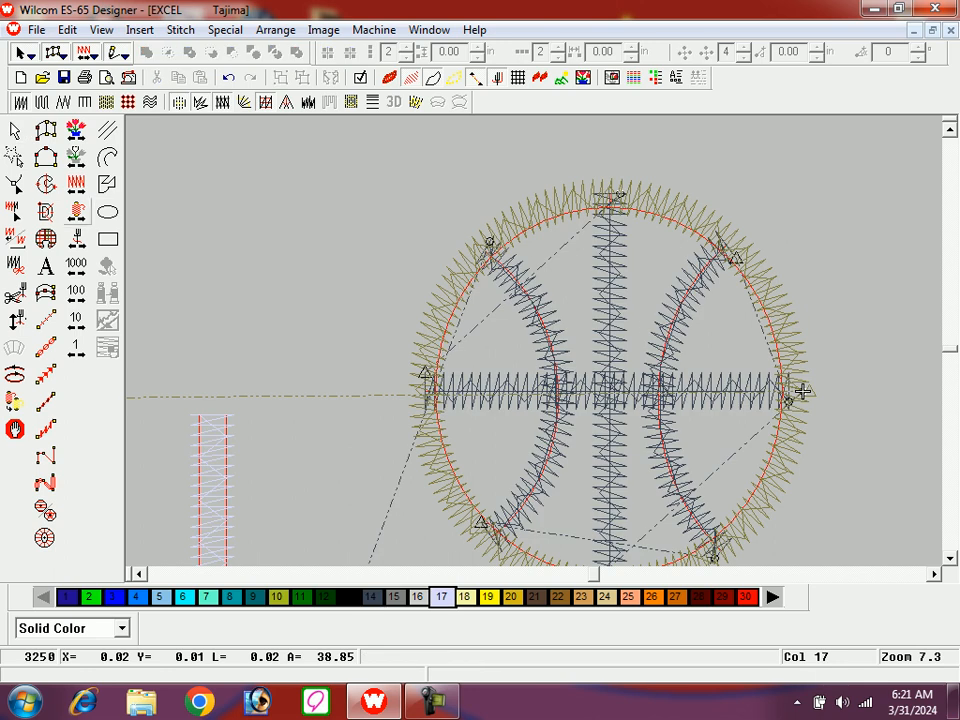
{"action": "left_click", "coordinate": [76, 211]}
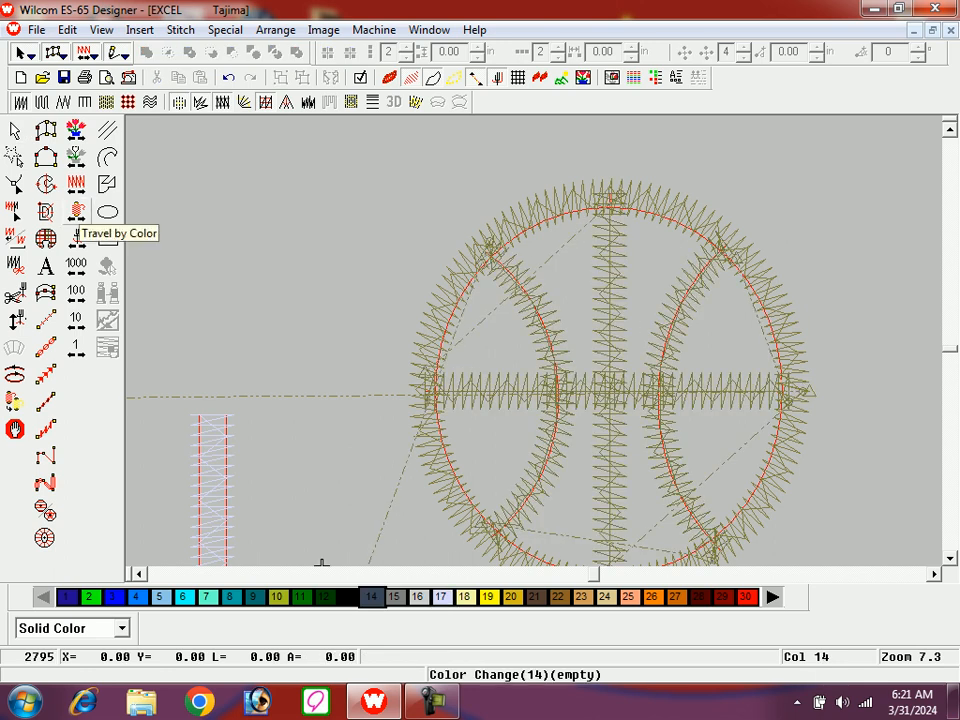
- Digitize the ball's upper-left panel as an Input A satin column between the horizontal seam and the left curved seam, and recolor it with color 30
{"action": "key", "text": "d"}
{"action": "key", "text": "space"}
{"action": "key", "text": "shift+z"}
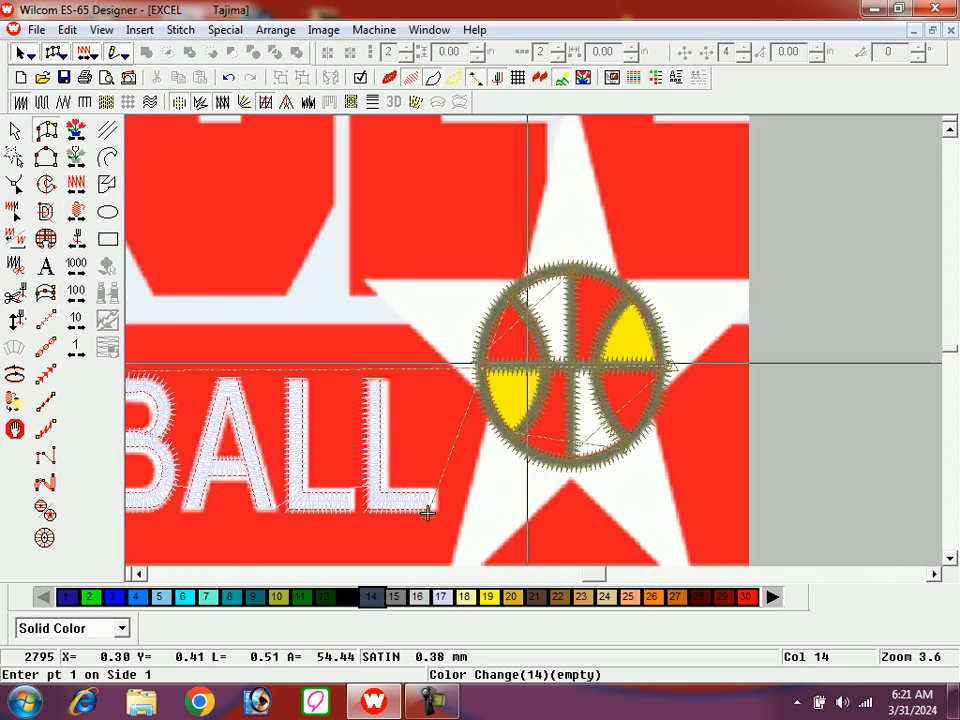
{"action": "key", "text": "b"}
{"action": "left_click_drag", "start_coordinate": [506, 289], "coordinate": [563, 392]}
{"action": "left_click", "coordinate": [583, 470]}
{"action": "left_click", "coordinate": [583, 470]}
{"action": "key", "text": "d"}
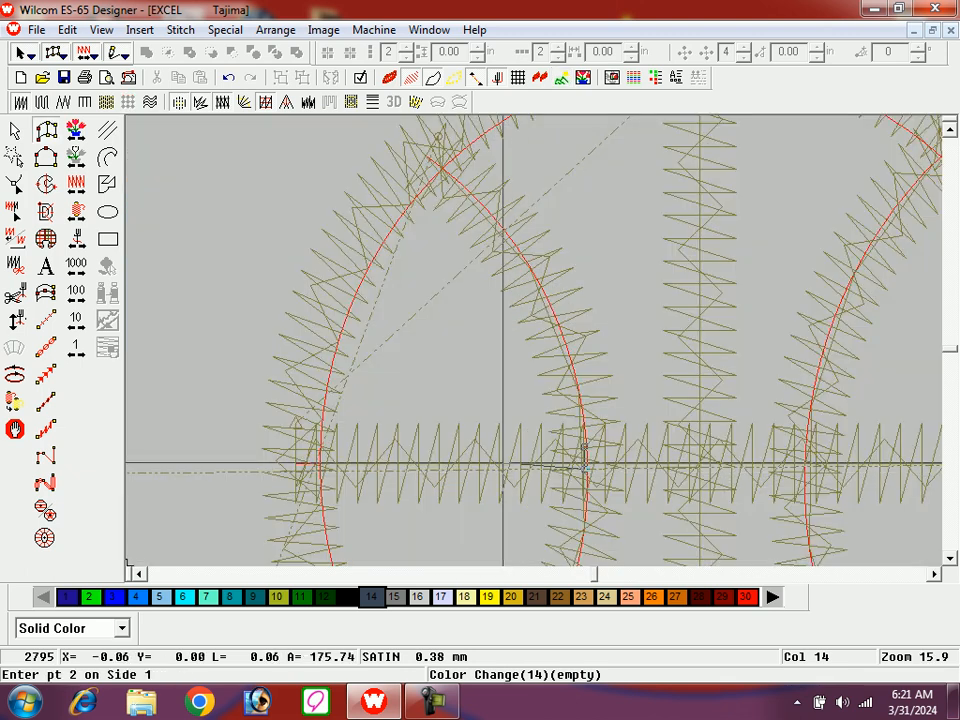
{"action": "left_click", "coordinate": [506, 234]}
{"action": "left_click", "coordinate": [466, 464]}
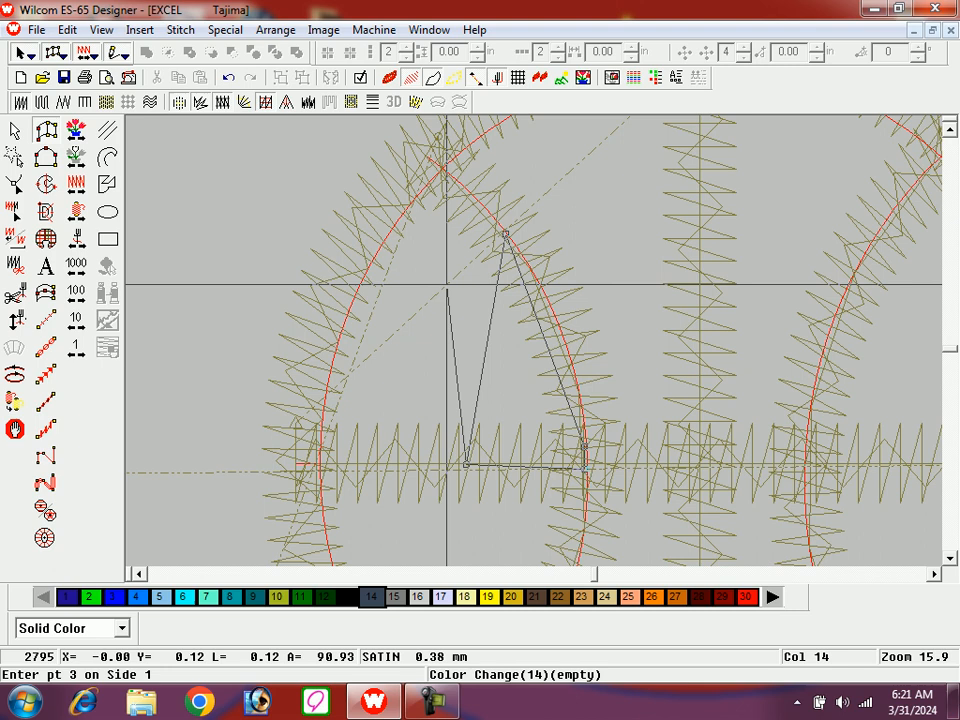
{"action": "left_click", "coordinate": [301, 464]}
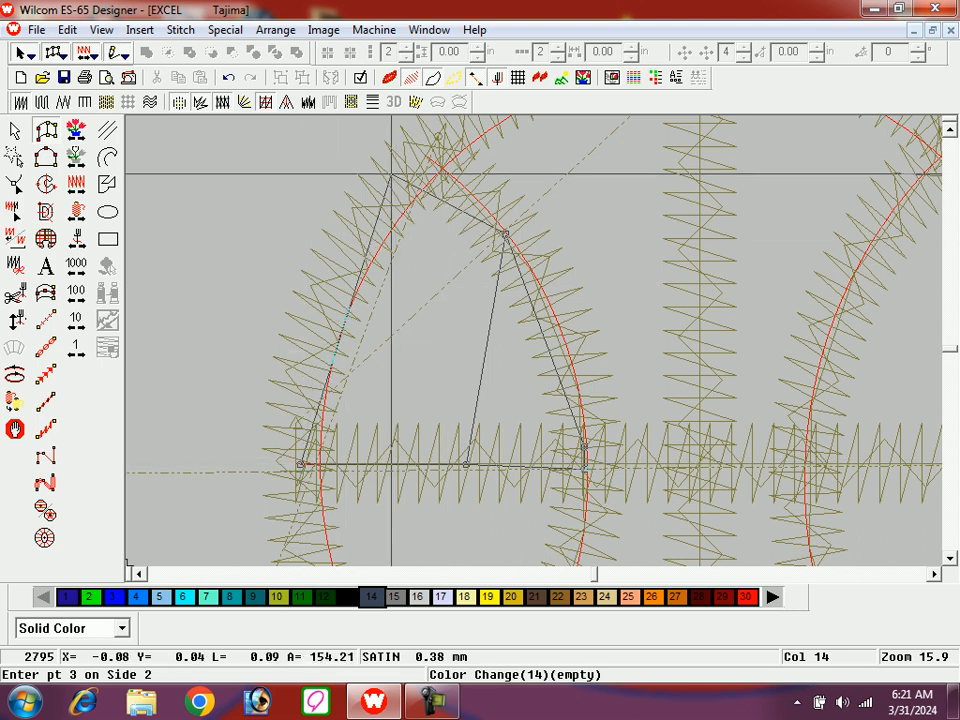
{"action": "left_click", "coordinate": [388, 164]}
{"action": "key", "text": "Return"}
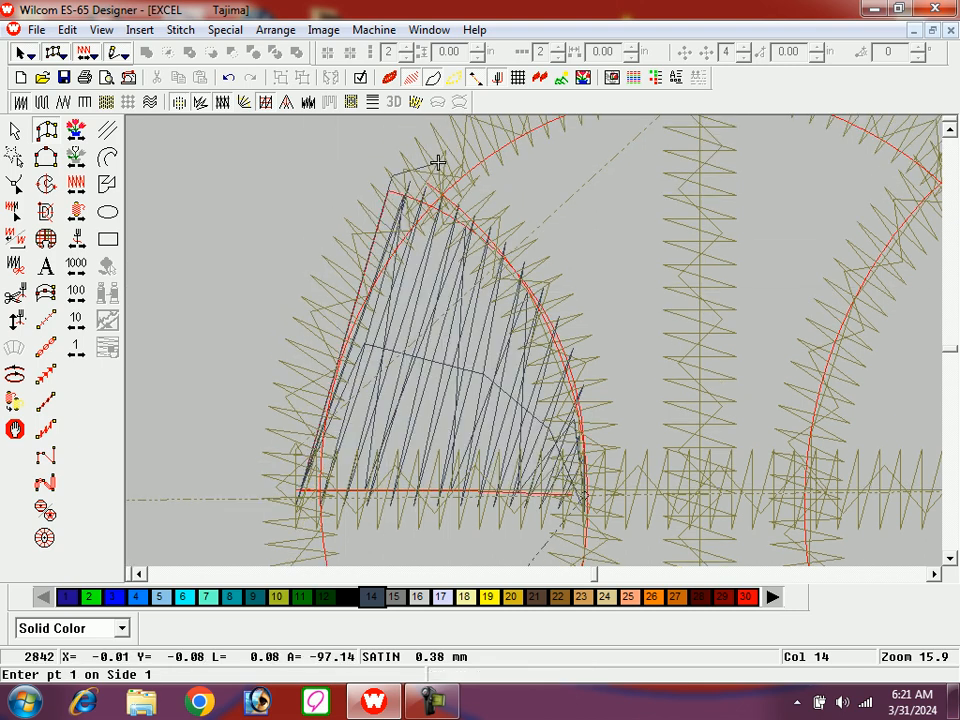
{"action": "key", "text": "shift+z"}
{"action": "key", "text": "Escape"}
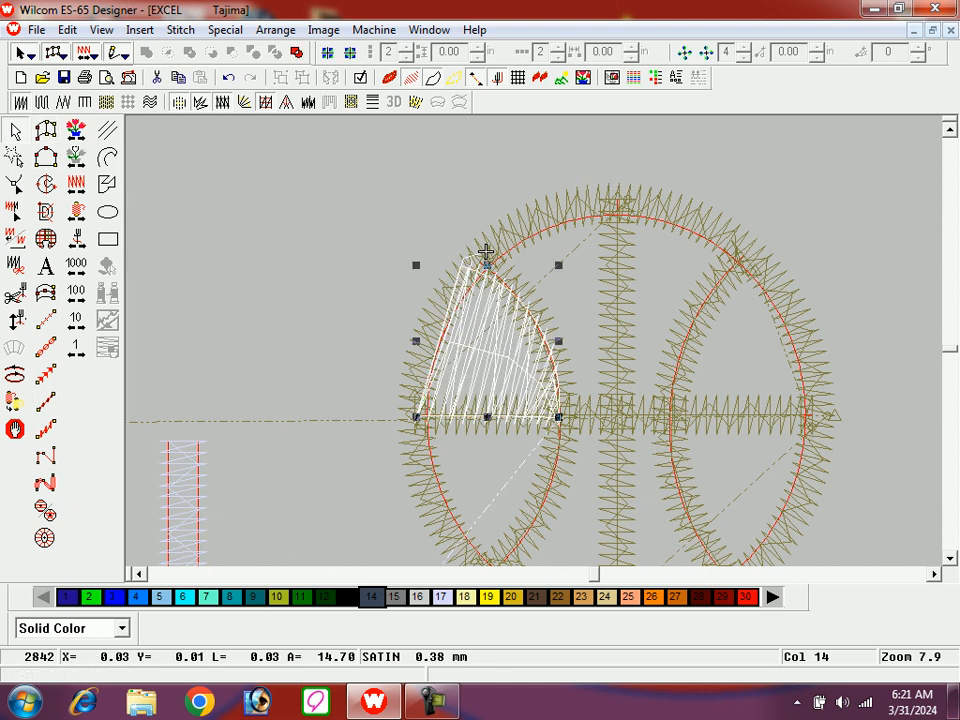
- Digitize the lower panel between the left curved seam and the vertical seam as an Input A satin column reaching into the ring
{"action": "key", "text": "End"}
{"action": "key", "text": "space"}
{"action": "key", "text": "shift+z"}
{"action": "key", "text": "b"}
{"action": "left_click_drag", "start_coordinate": [540, 303], "coordinate": [692, 435]}
{"action": "key", "text": "d"}
{"action": "key", "text": "shift+z"}
{"action": "key", "text": "b"}
{"action": "left_click_drag", "start_coordinate": [284, 309], "coordinate": [575, 469]}
{"action": "left_click", "coordinate": [464, 258]}
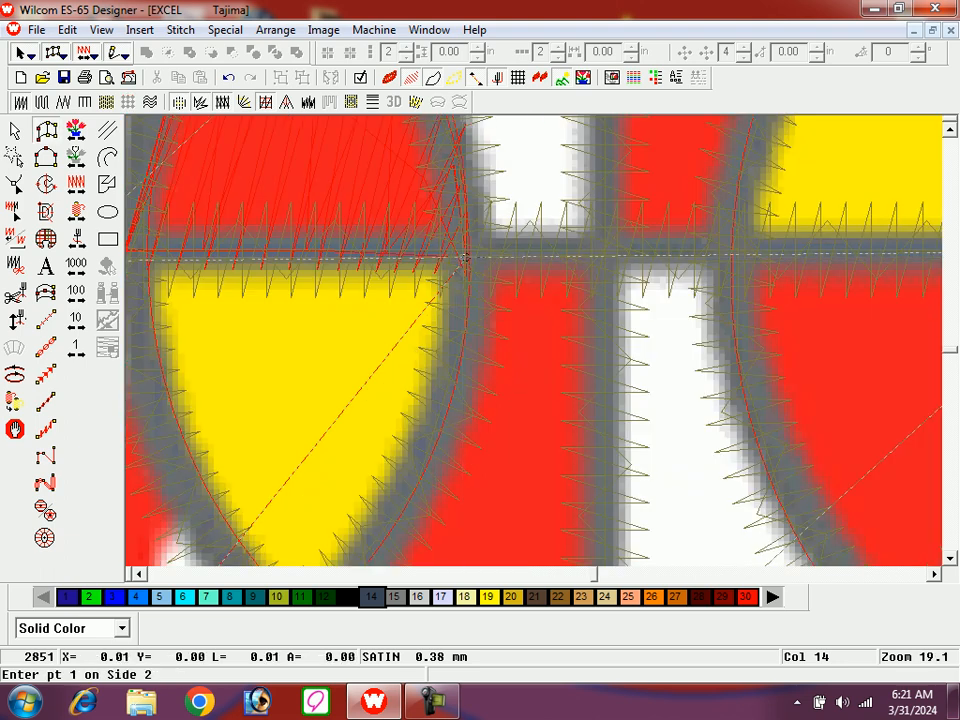
{"action": "left_click", "coordinate": [604, 258]}
{"action": "key", "text": "d"}
{"action": "scroll", "coordinate": [467, 332], "scroll_direction": "down", "scroll_amount": 3}
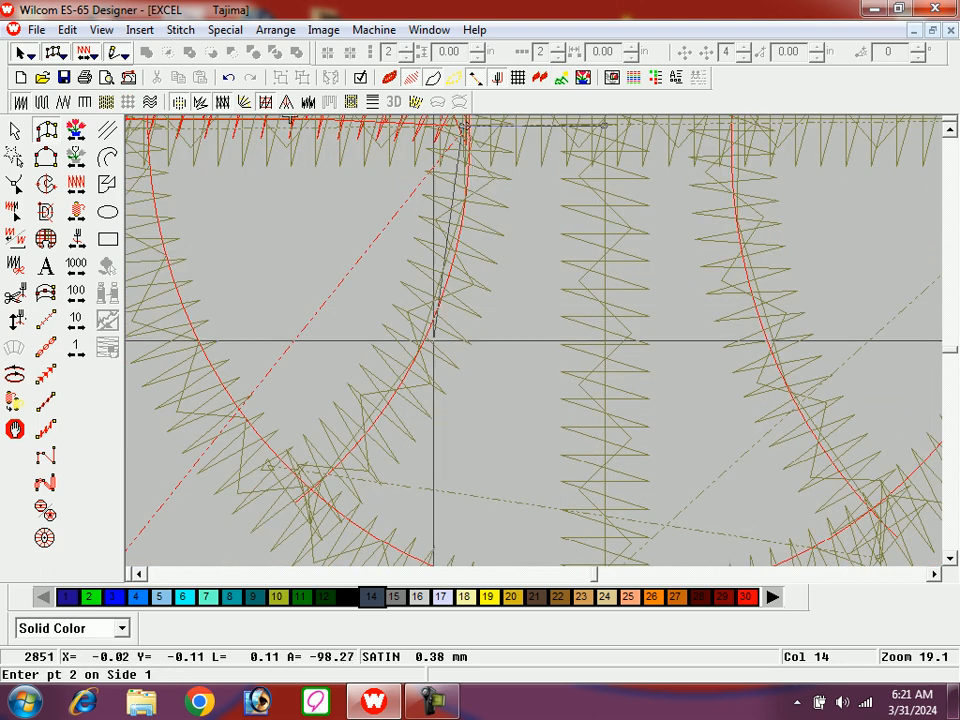
{"action": "left_click", "coordinate": [427, 340]}
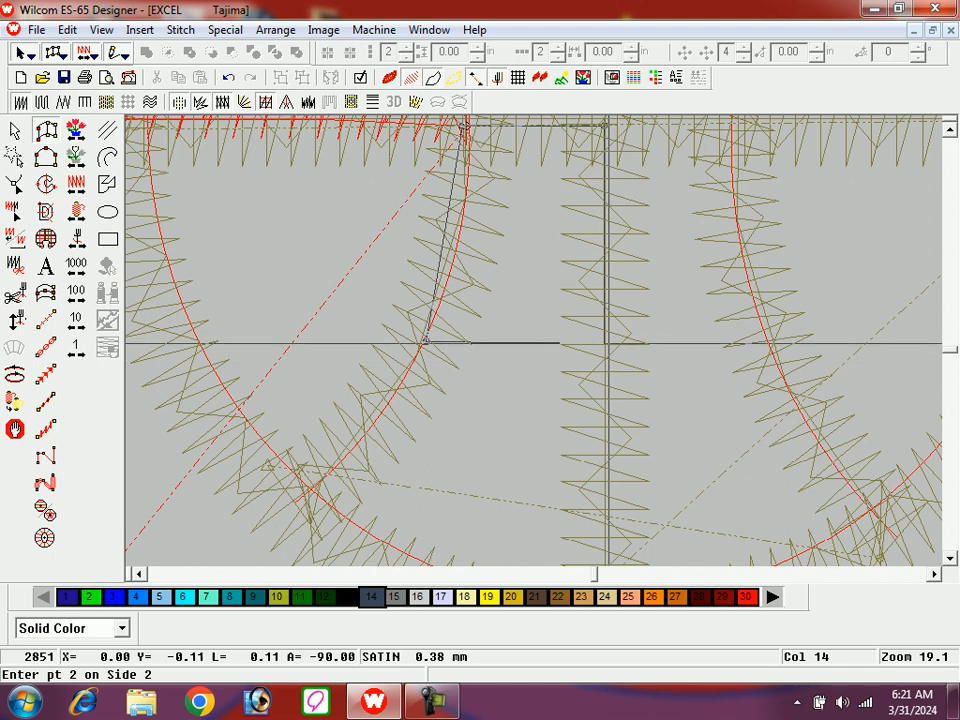
{"action": "left_click", "coordinate": [604, 340]}
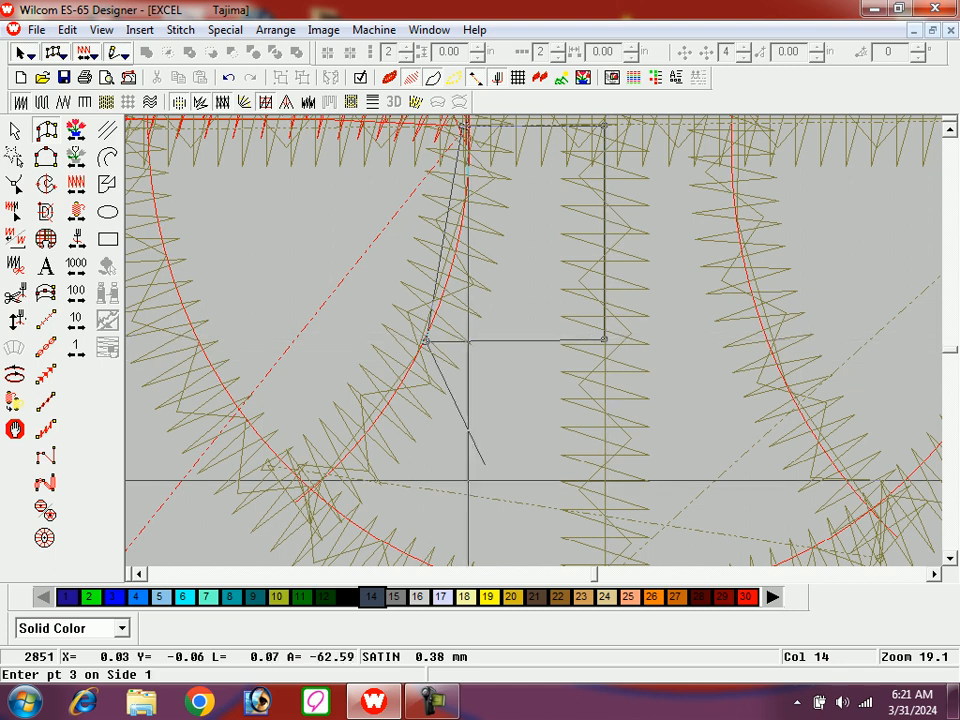
{"action": "left_click", "coordinate": [289, 506]}
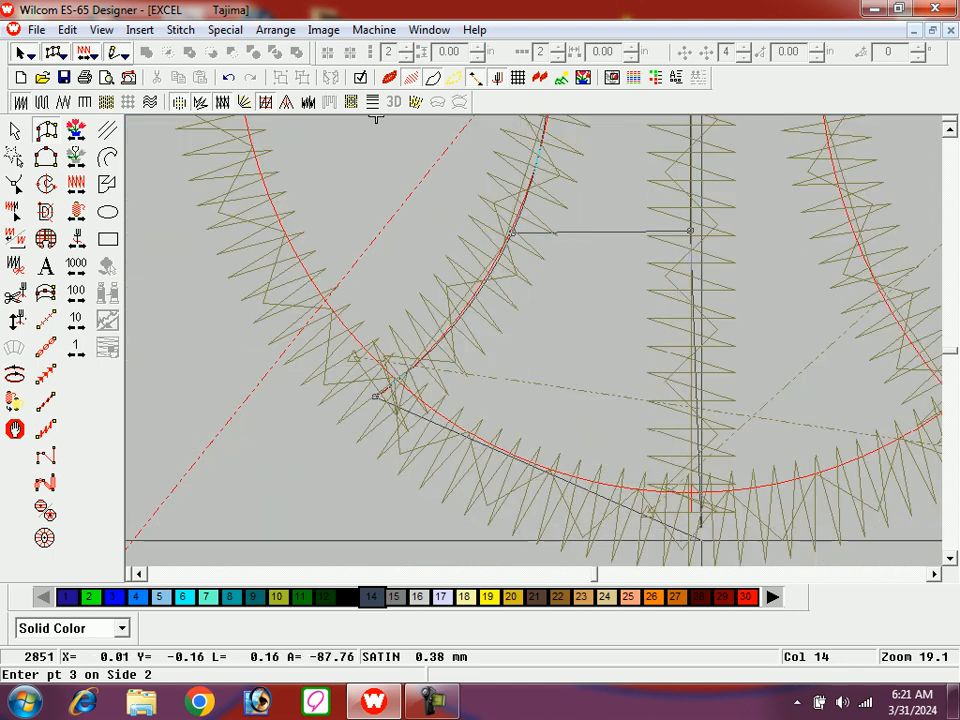
{"action": "left_click", "coordinate": [690, 543]}
{"action": "key", "text": "Return"}
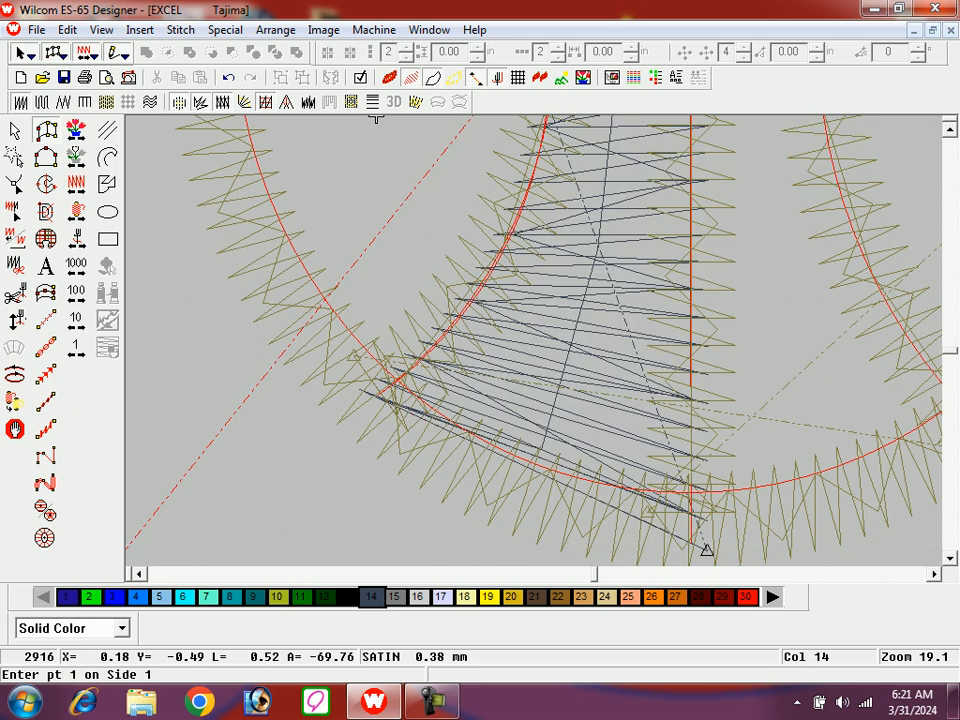
- Recolor the lower panel beside the vertical seam with color 30 and travel to the end of its stitches
{"action": "key", "text": "shift+z"}
{"action": "key", "text": "shift+z"}
{"action": "key", "text": "Escape"}
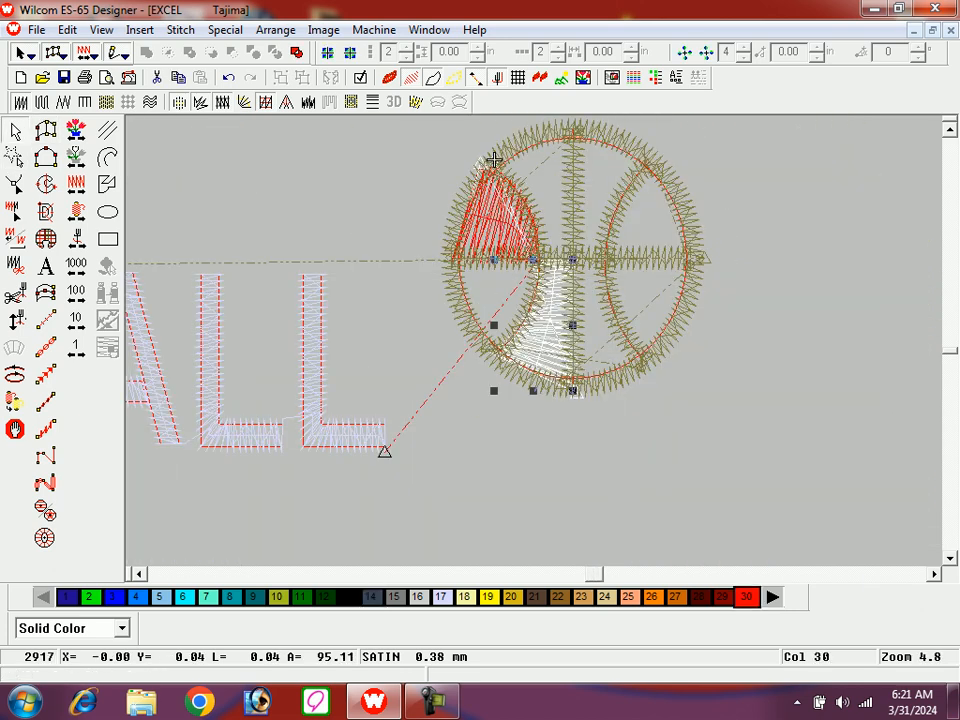
{"action": "key", "text": "Escape"}
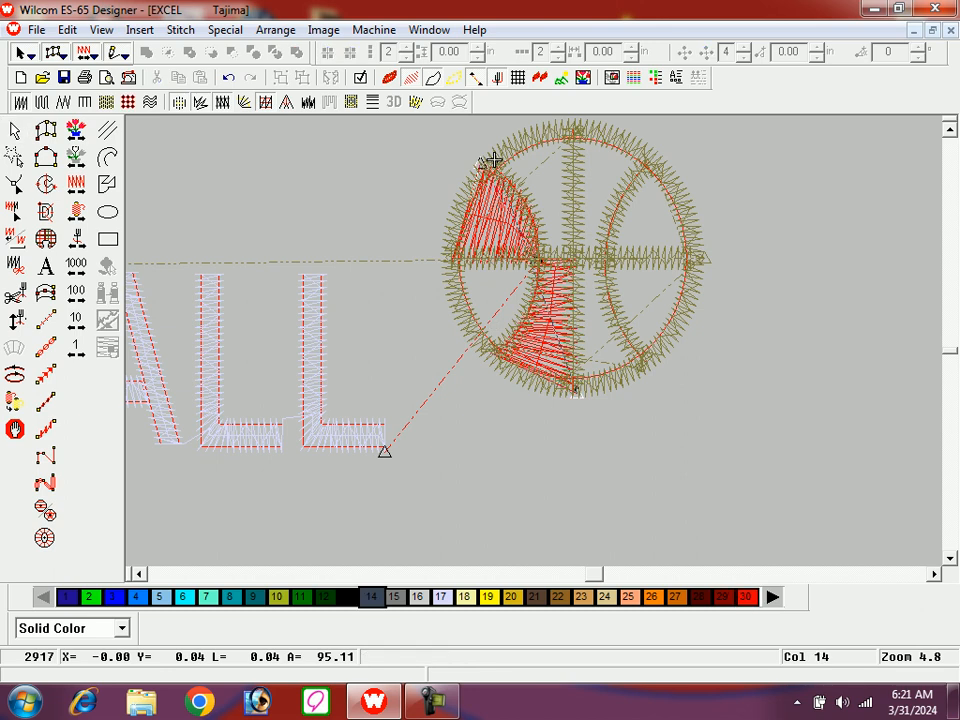
{"action": "key", "text": "ctrl+z"}
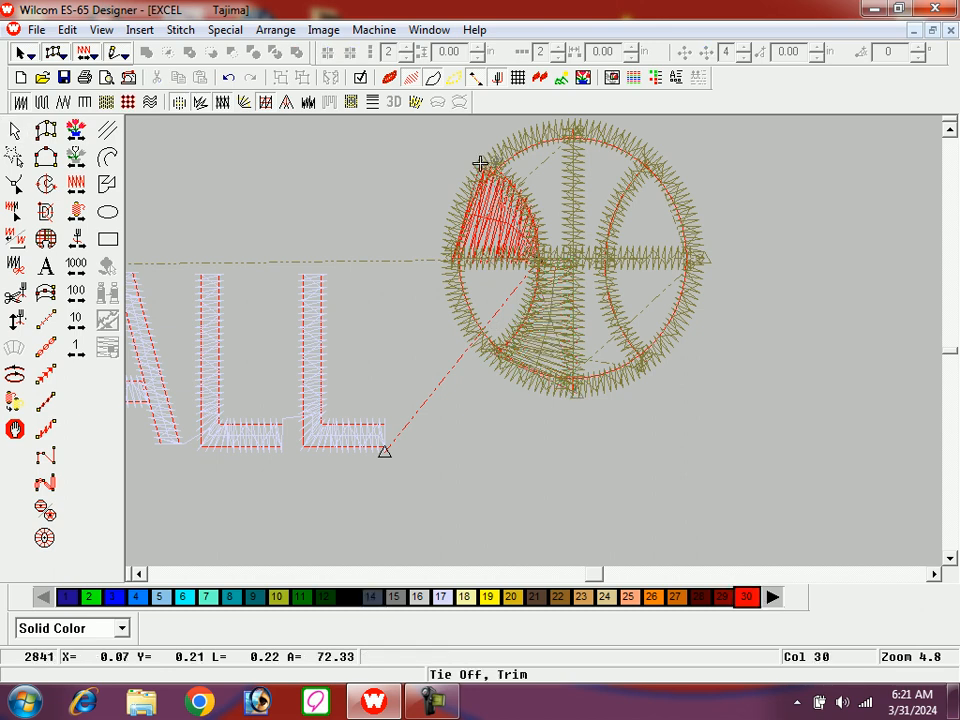
{"action": "key", "text": "Tab"}
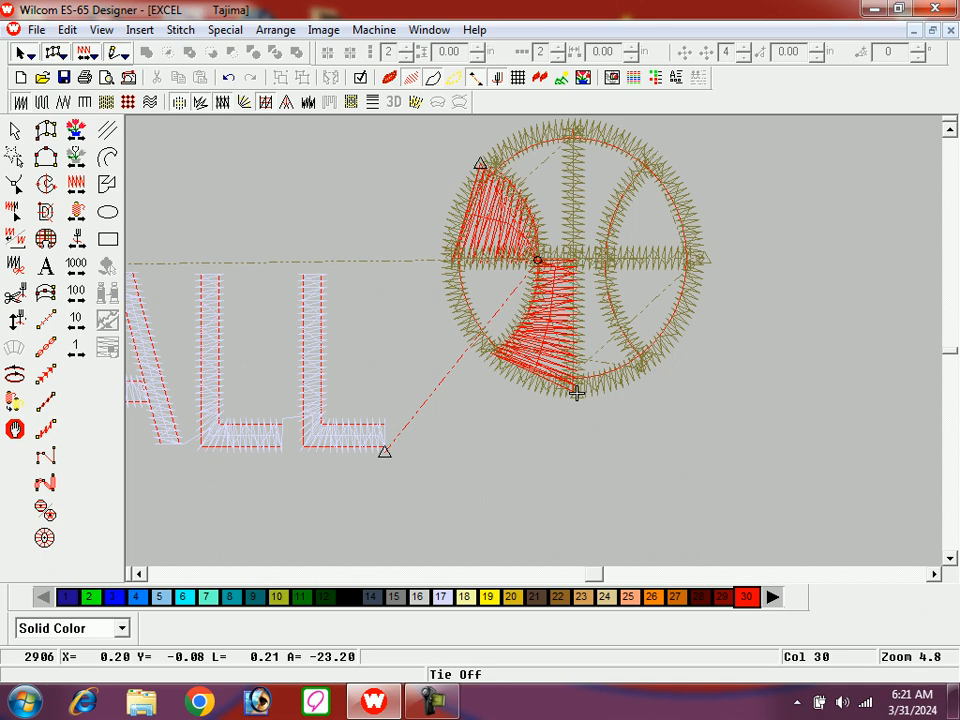
- Digitize the upper panel between the vertical seam and the right curved seam as a color 30 Input A satin column up to the ring
{"action": "key", "text": "d"}
{"action": "key", "text": "b"}
{"action": "left_click_drag", "start_coordinate": [452, 203], "coordinate": [761, 373]}
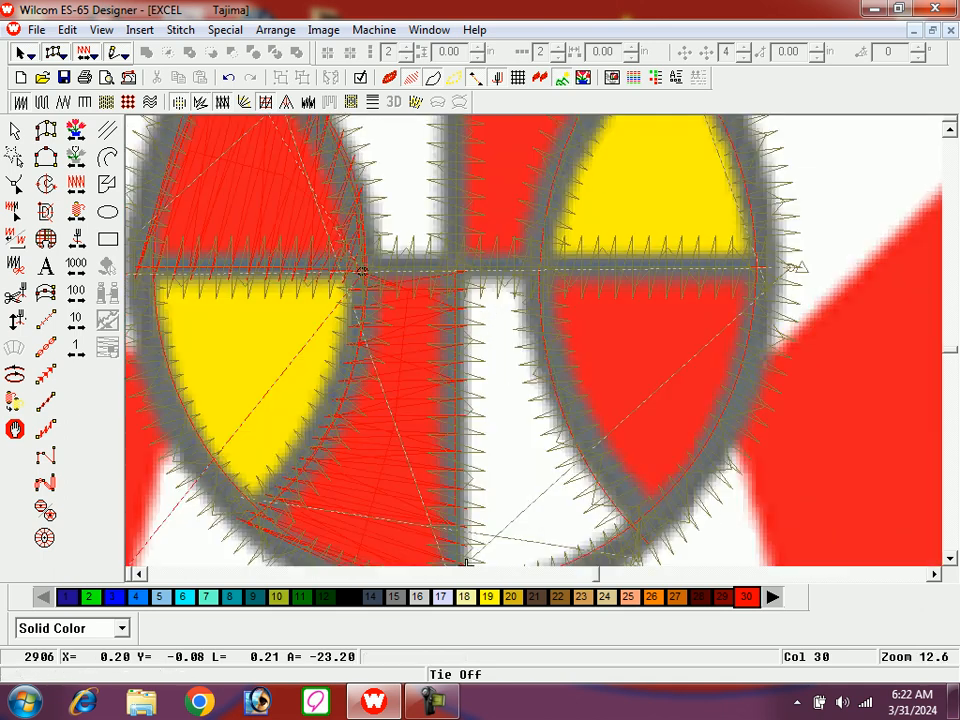
{"action": "left_click", "coordinate": [456, 270]}
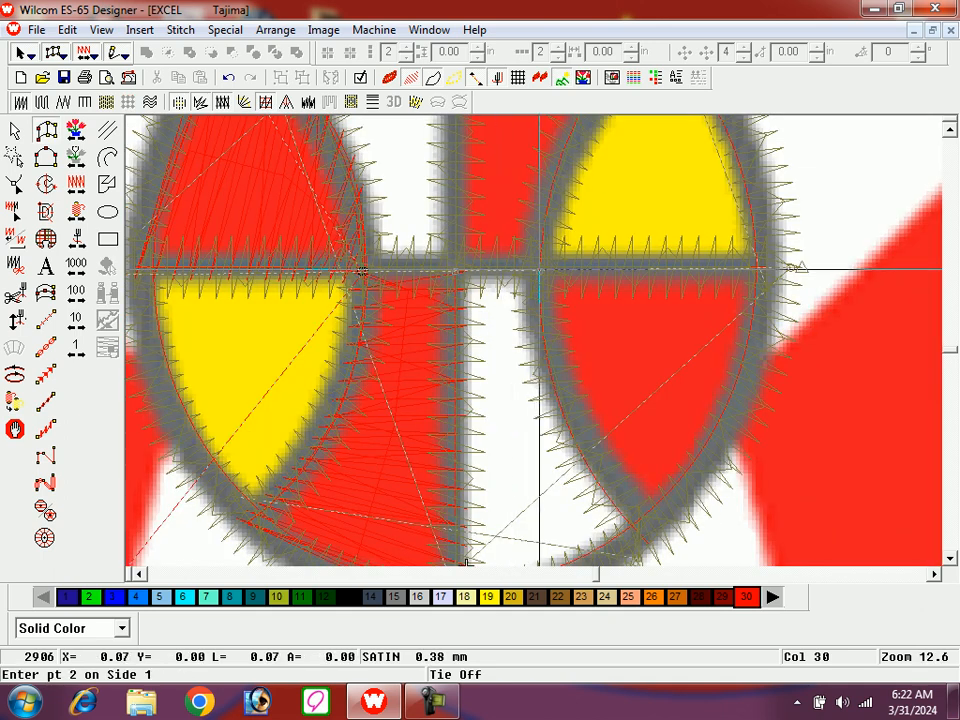
{"action": "left_click", "coordinate": [540, 270]}
{"action": "key", "text": "d"}
{"action": "left_click", "coordinate": [457, 260]}
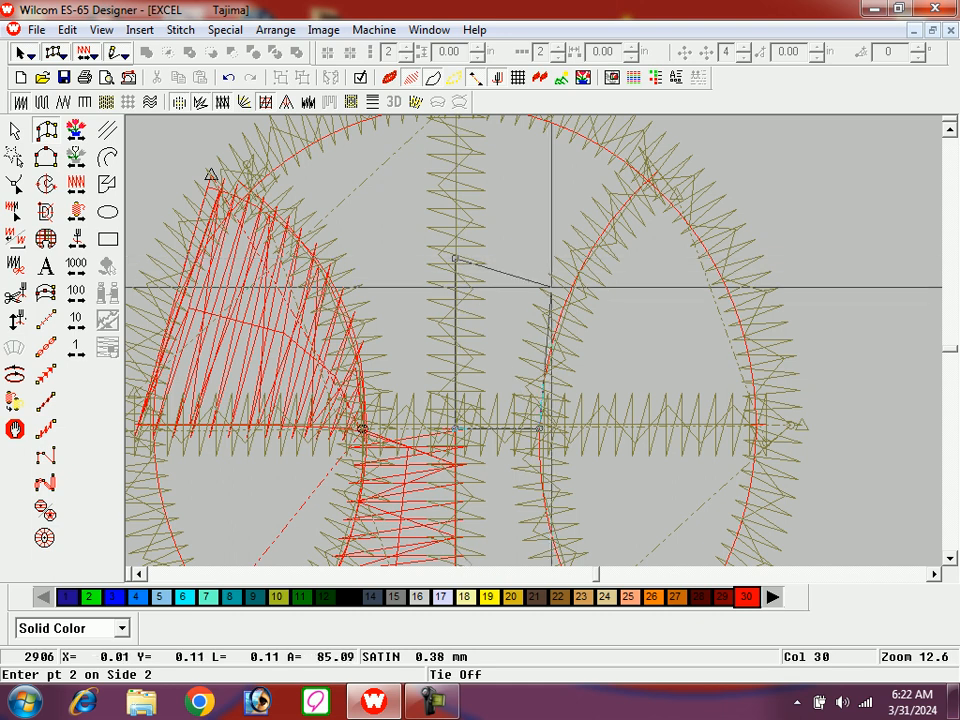
{"action": "left_click", "coordinate": [572, 286]}
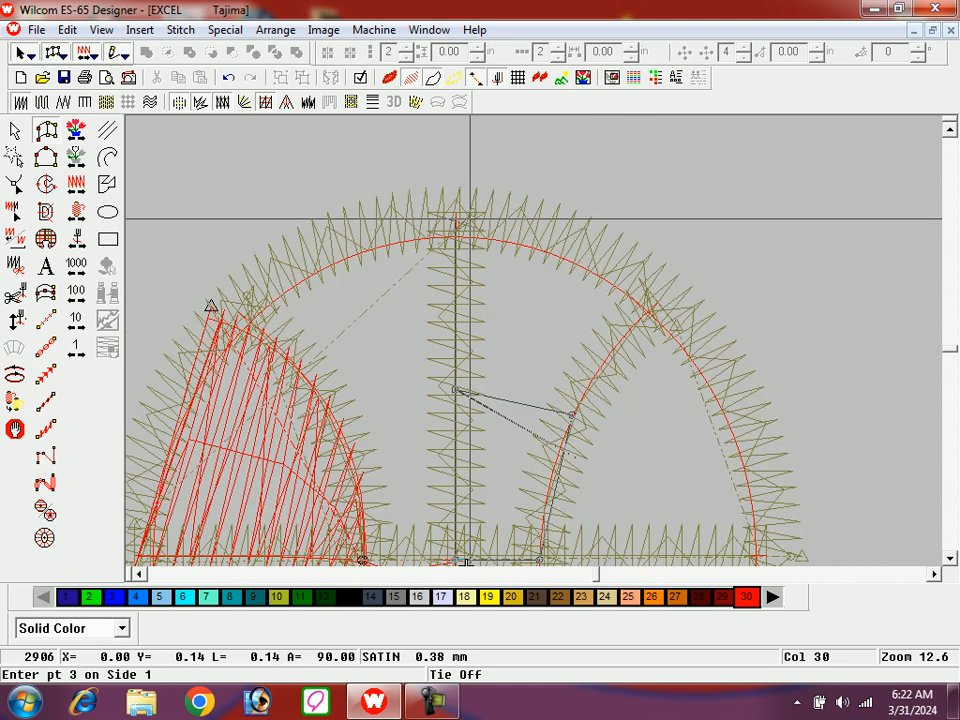
{"action": "left_click", "coordinate": [456, 215]}
{"action": "left_click", "coordinate": [645, 300]}
{"action": "key", "text": "Return"}
{"action": "key", "text": "shift+z"}
{"action": "key", "text": "shift+z"}
- Digitize the ball's lower-right panel as a color 30 Input A satin column between the right curved seam, the horizontal seam and the ring
{"action": "key", "text": "b"}
{"action": "left_click_drag", "start_coordinate": [478, 355], "coordinate": [658, 535]}
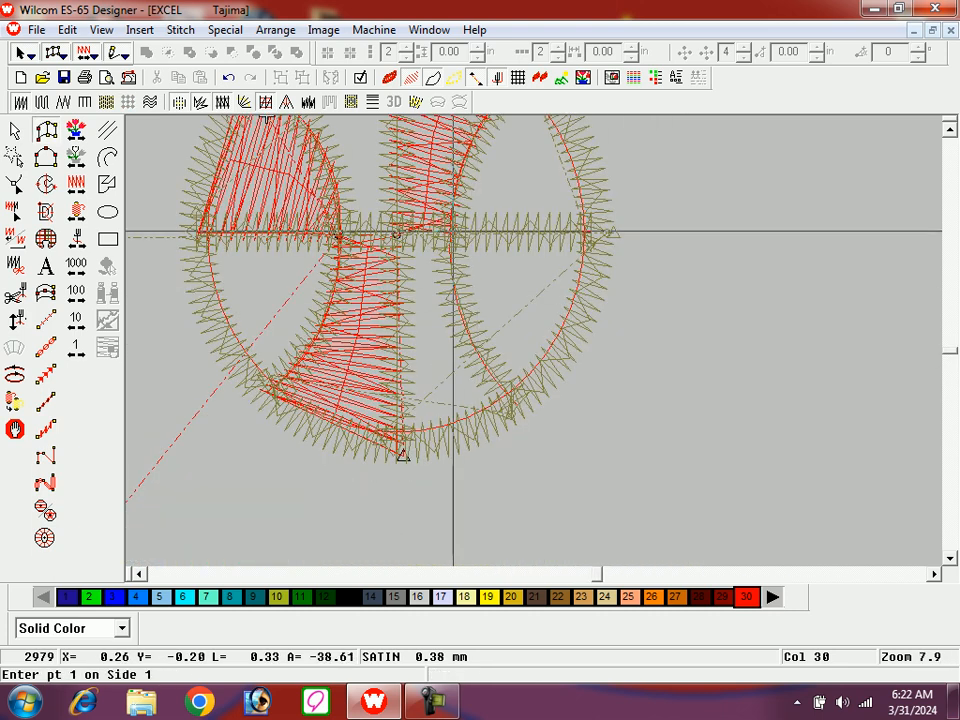
{"action": "left_click", "coordinate": [452, 233]}
{"action": "left_click", "coordinate": [517, 235]}
{"action": "left_click", "coordinate": [494, 378]}
{"action": "left_click", "coordinate": [593, 235]}
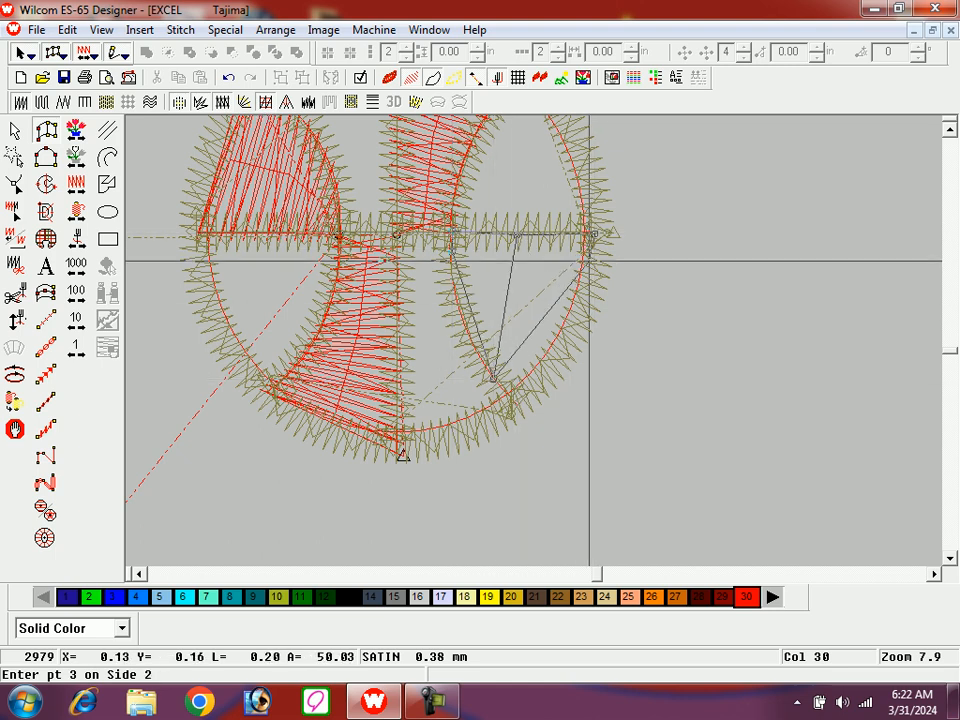
{"action": "left_click", "coordinate": [511, 389]}
{"action": "left_click", "coordinate": [589, 297]}
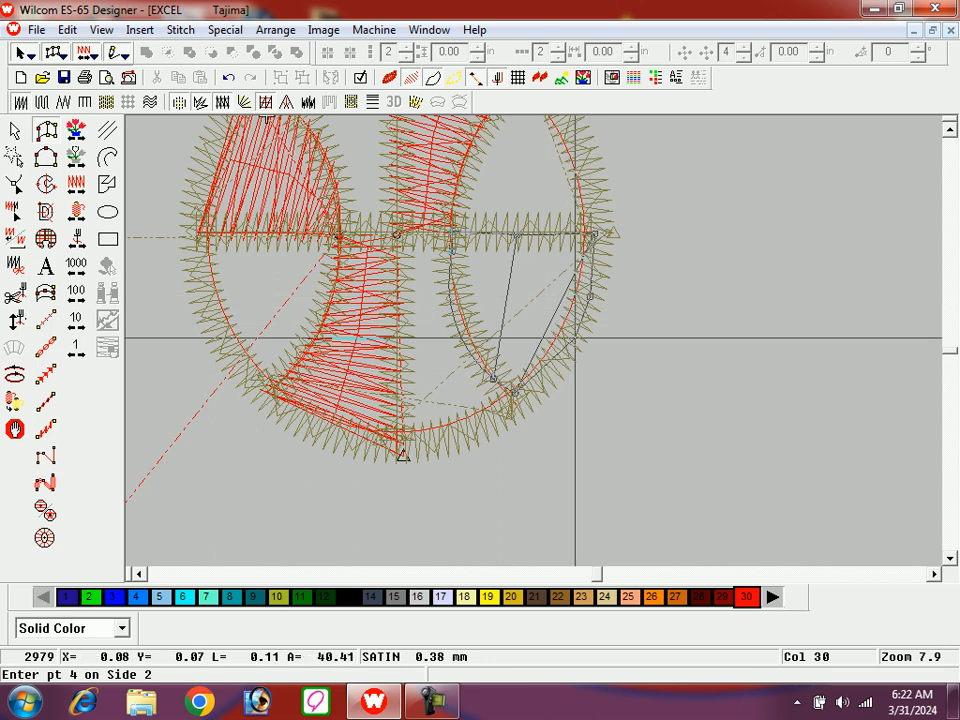
{"action": "left_click", "coordinate": [442, 258]}
{"action": "key", "text": "Return"}
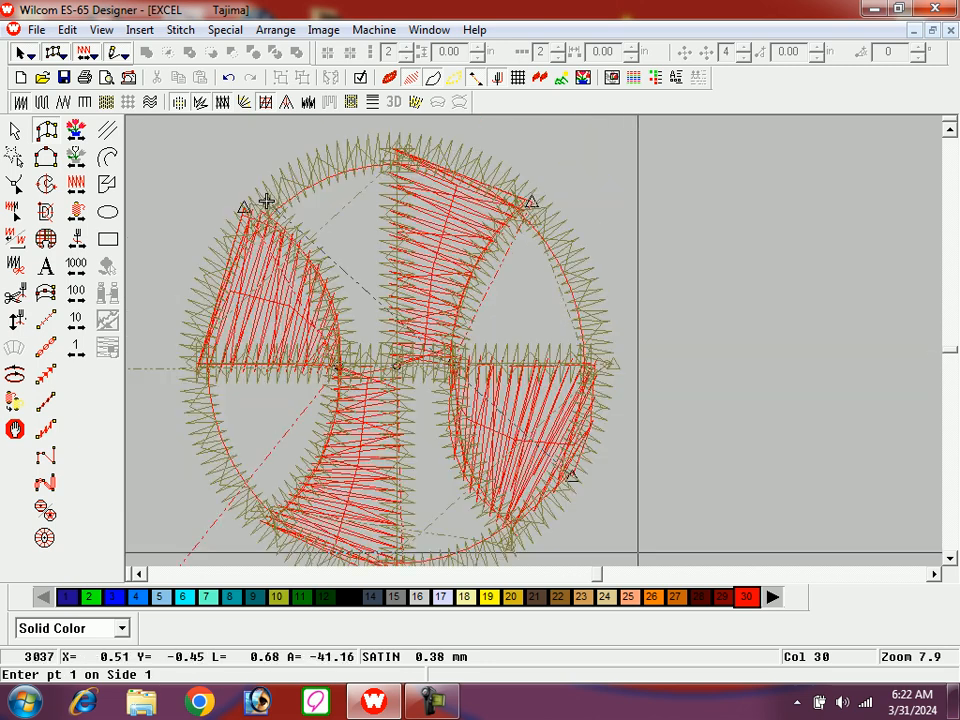
- Digitize the ball's upper-right panel as an Input A satin column from the ring to the right curved seam above the horizontal seam
{"action": "key", "text": "d"}
{"action": "key", "text": "d"}
{"action": "key", "text": "d"}
{"action": "key", "text": "shift+z"}
{"action": "key", "text": "b"}
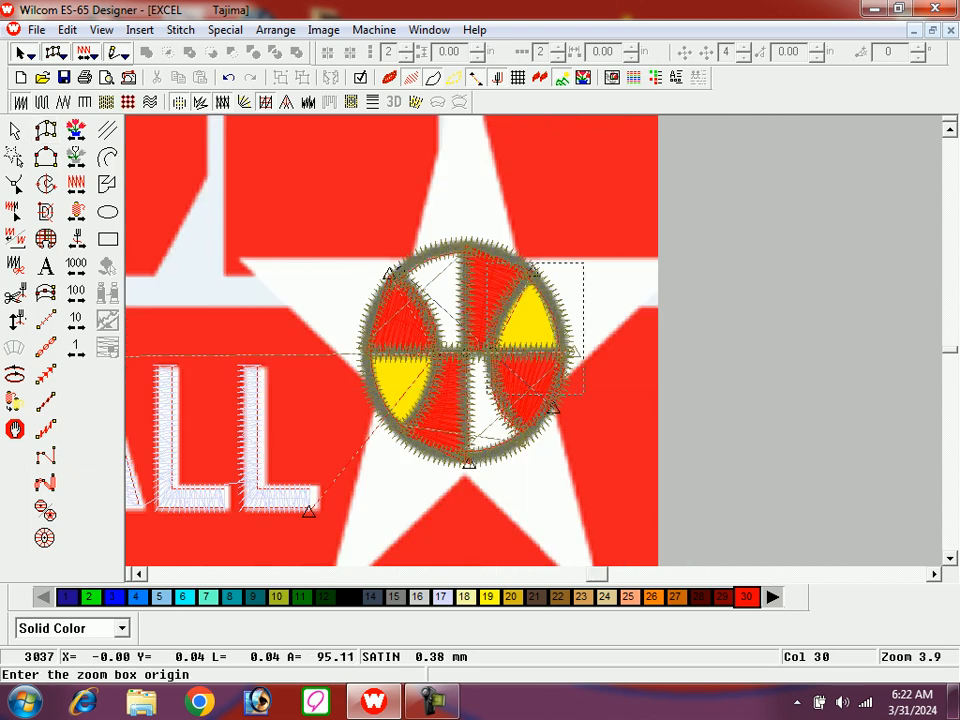
{"action": "left_click_drag", "start_coordinate": [487, 263], "coordinate": [584, 394]}
{"action": "key", "text": "d"}
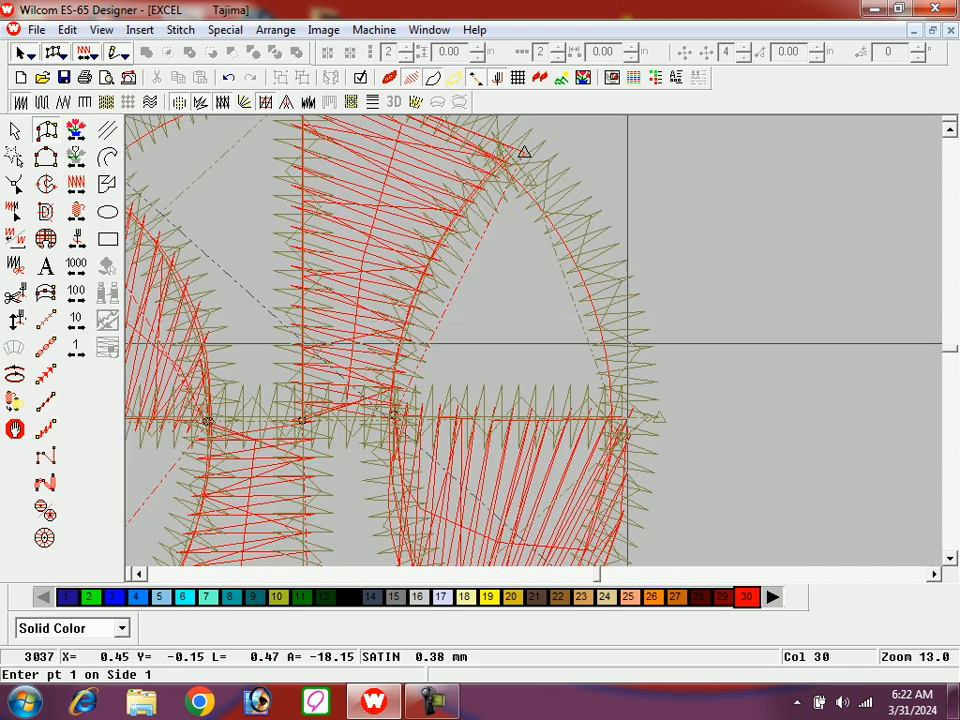
{"action": "left_click", "coordinate": [630, 411]}
{"action": "left_click", "coordinate": [604, 283]}
{"action": "left_click", "coordinate": [543, 416]}
{"action": "left_click", "coordinate": [513, 158]}
{"action": "left_click", "coordinate": [471, 416]}
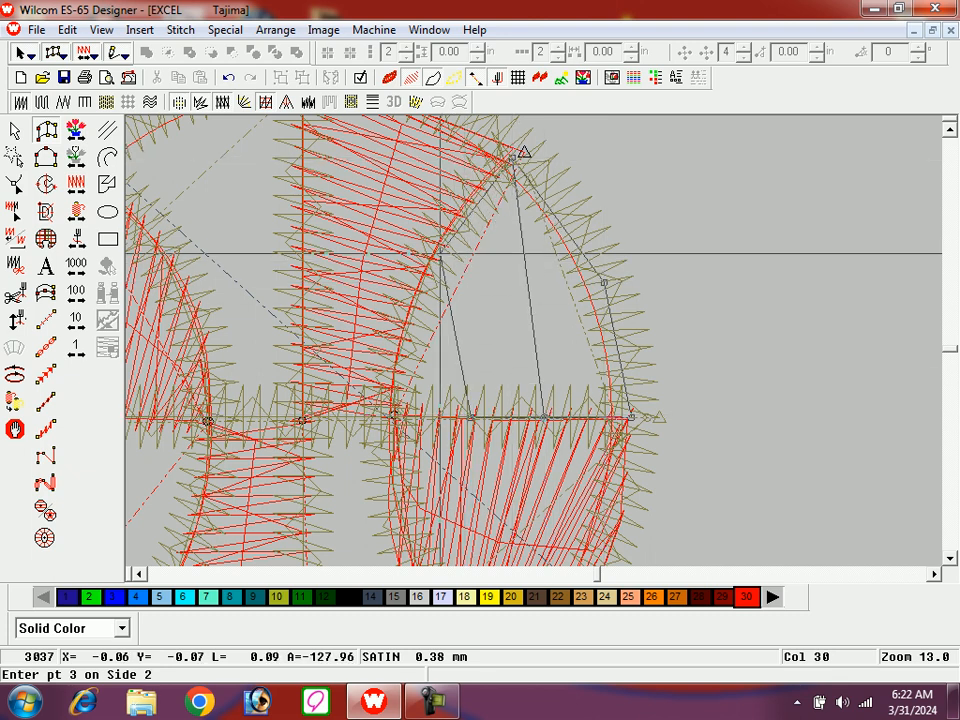
{"action": "left_click", "coordinate": [439, 254]}
{"action": "left_click", "coordinate": [394, 412]}
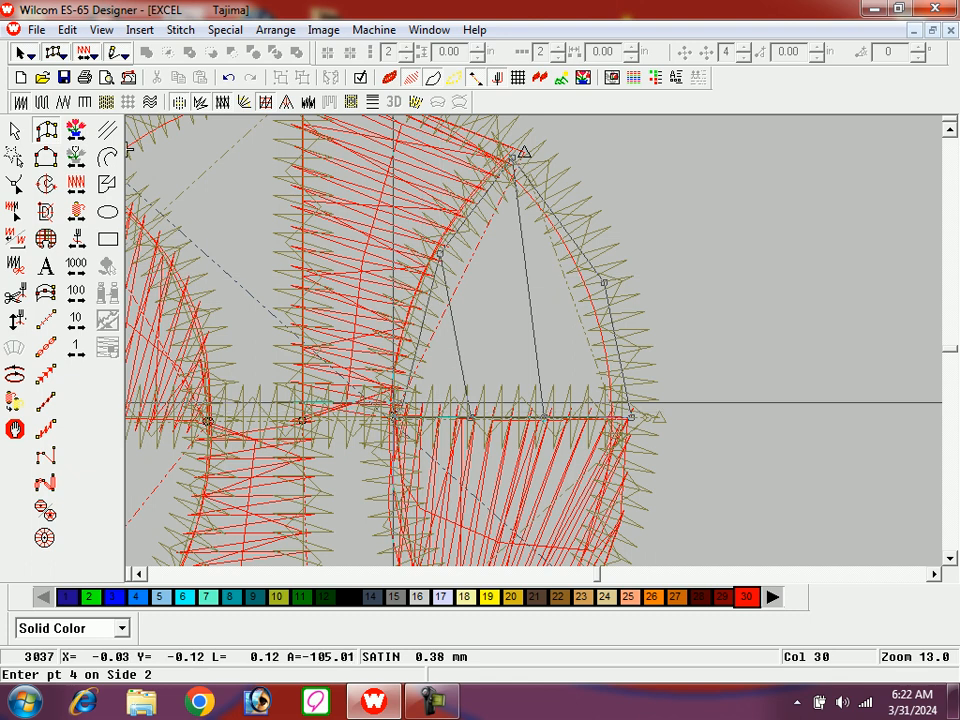
{"action": "left_click", "coordinate": [394, 395]}
{"action": "key", "text": "Return"}
{"action": "key", "text": "shift+z"}
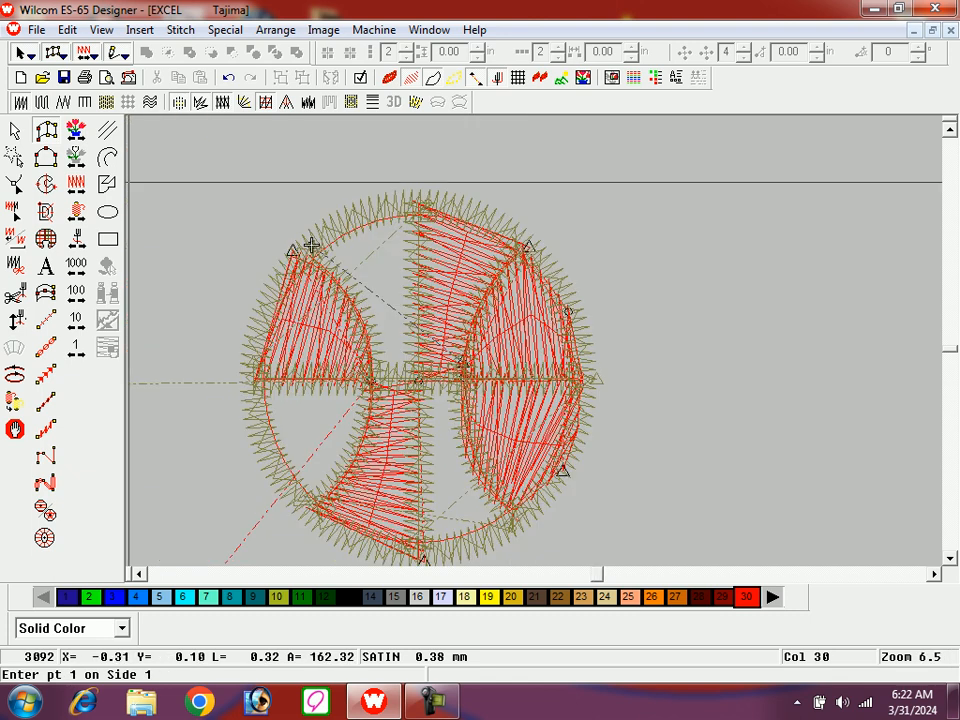
- Recolor the upper-right panel with color 19 and preview the ball with realistic stitches
{"action": "key", "text": "Escape"}
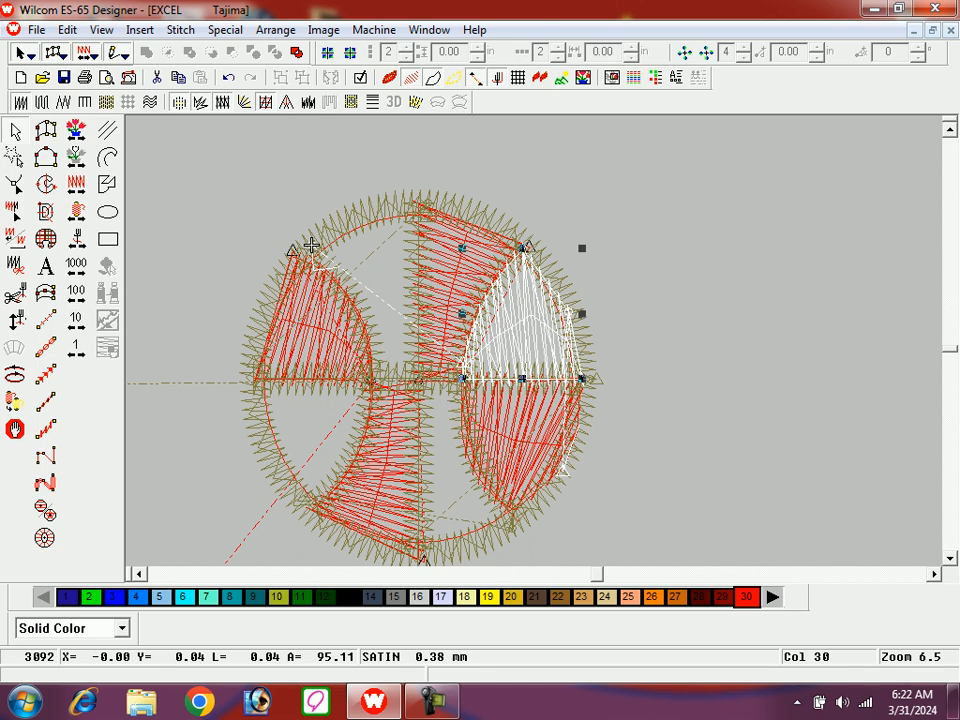
{"action": "left_click", "coordinate": [489, 597]}
{"action": "key", "text": "Escape"}
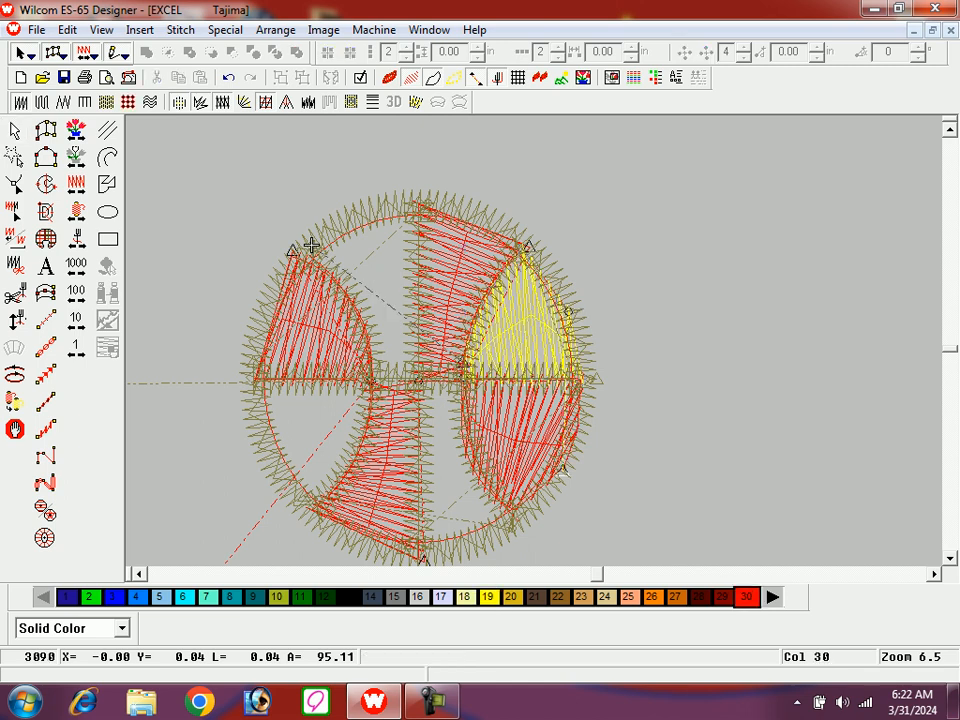
{"action": "key", "text": "Page_Up"}
{"action": "key", "text": "End"}
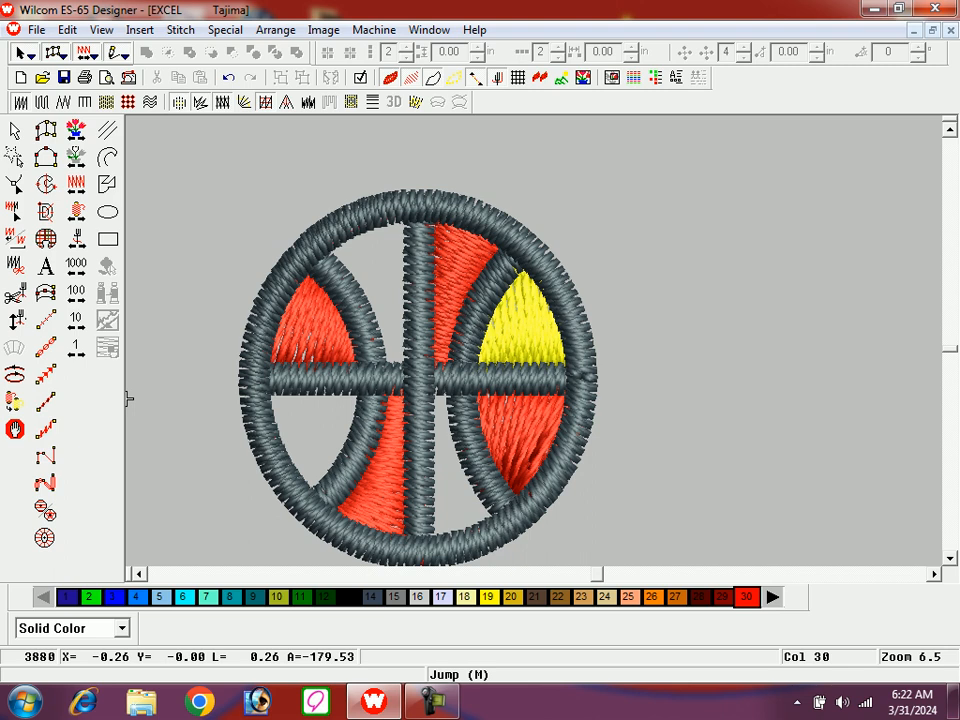
- Leave the realistic stitch preview, show the artwork, and travel back by color to the color 14 change after the yellow panel
{"action": "key", "text": "t"}
{"action": "key", "text": "Page_Up"}
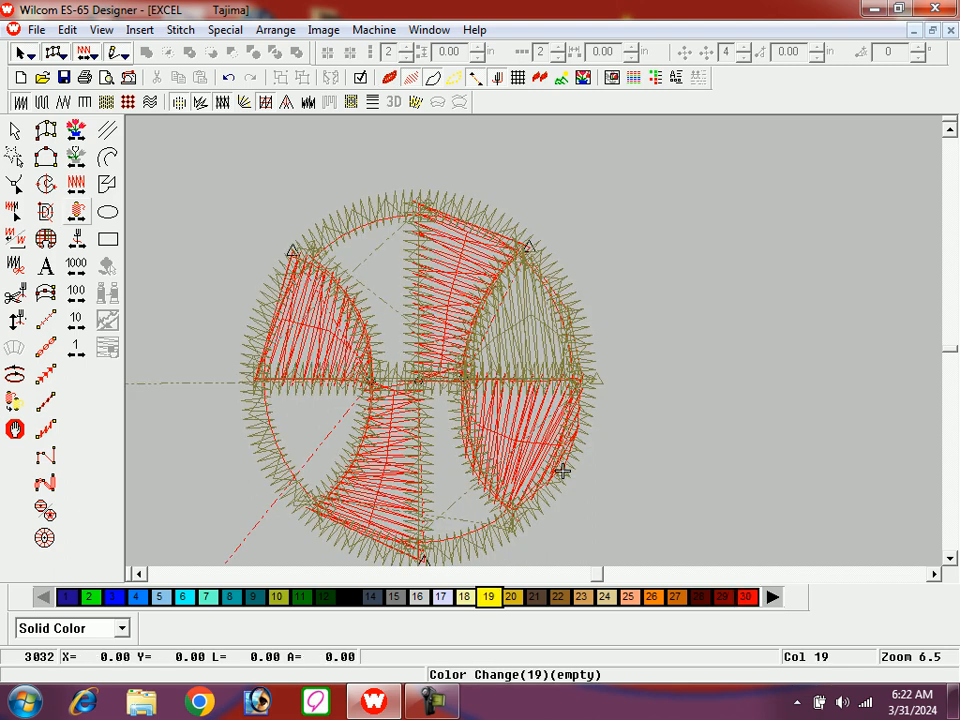
{"action": "left_click", "coordinate": [462, 362]}
{"action": "key", "text": "d"}
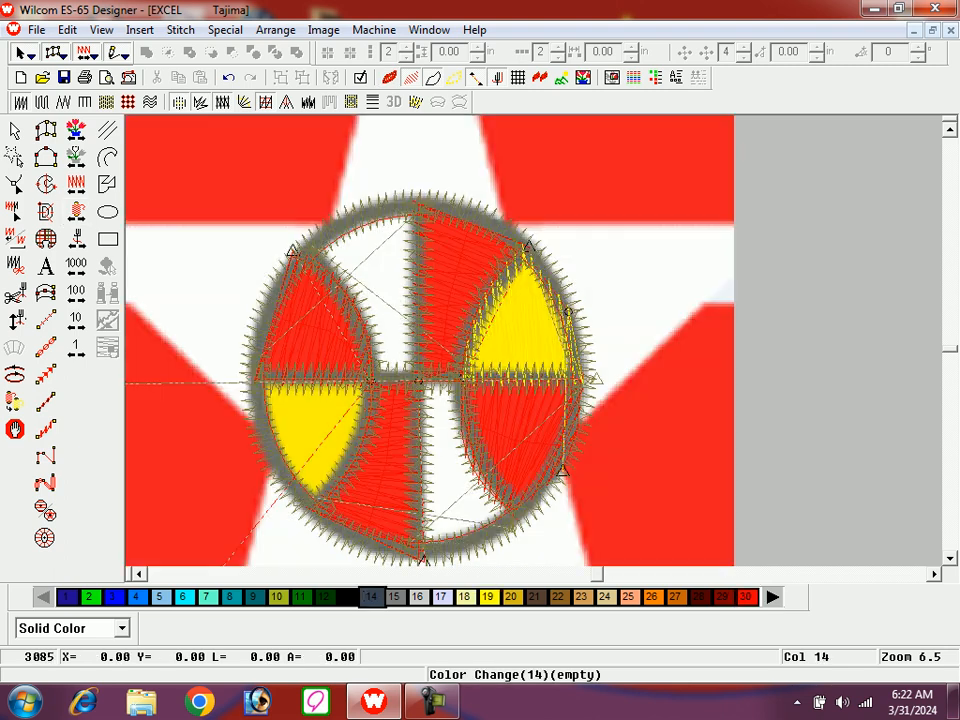
- Digitize the ball's lower-left panel as an Input A satin column between the left curved seam, the horizontal seam and the ring
{"action": "key", "text": "b"}
{"action": "left_click_drag", "start_coordinate": [305, 315], "coordinate": [477, 495]}
{"action": "key", "text": "space"}
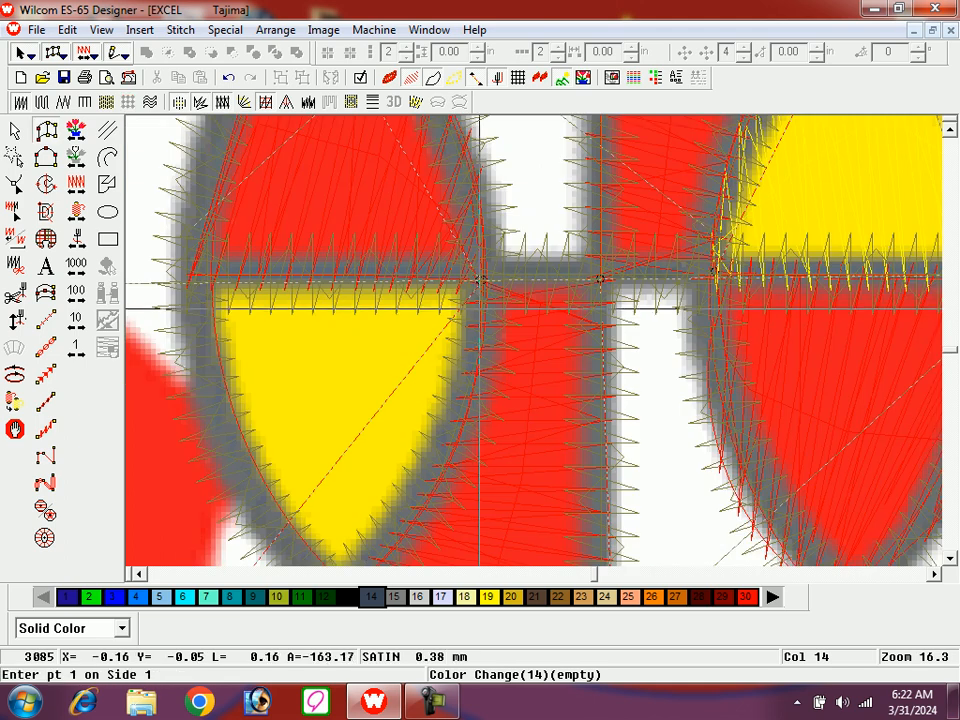
{"action": "left_click", "coordinate": [713, 230]}
{"action": "left_click", "coordinate": [711, 232]}
{"action": "right_click", "coordinate": [438, 475]}
{"action": "left_click", "coordinate": [388, 283]}
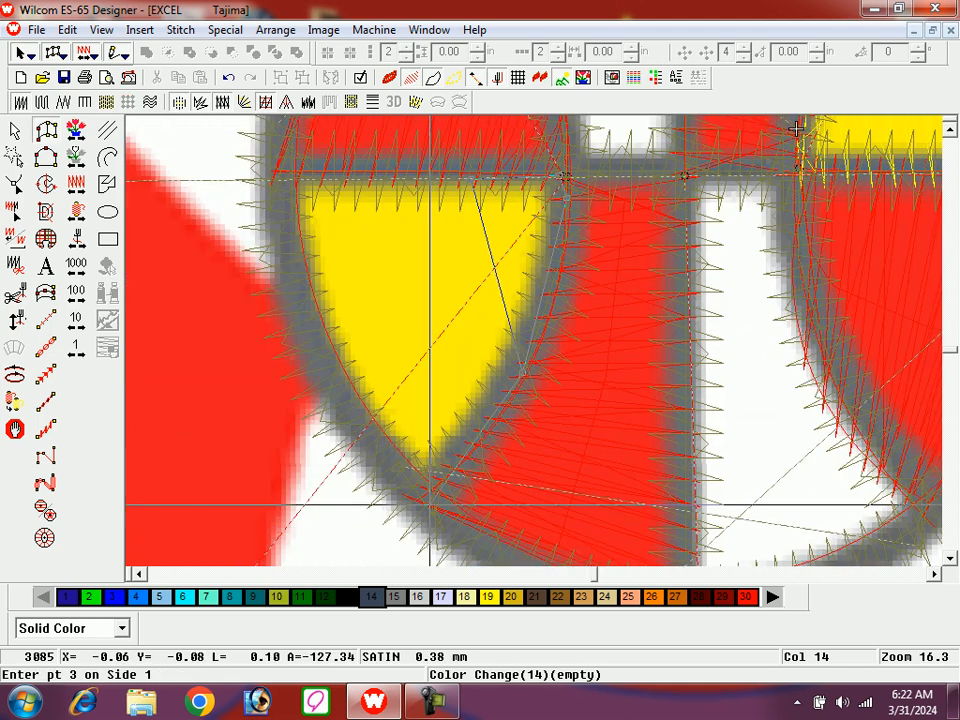
{"action": "left_click", "coordinate": [424, 498]}
{"action": "key", "text": "d"}
{"action": "left_click", "coordinate": [352, 176]}
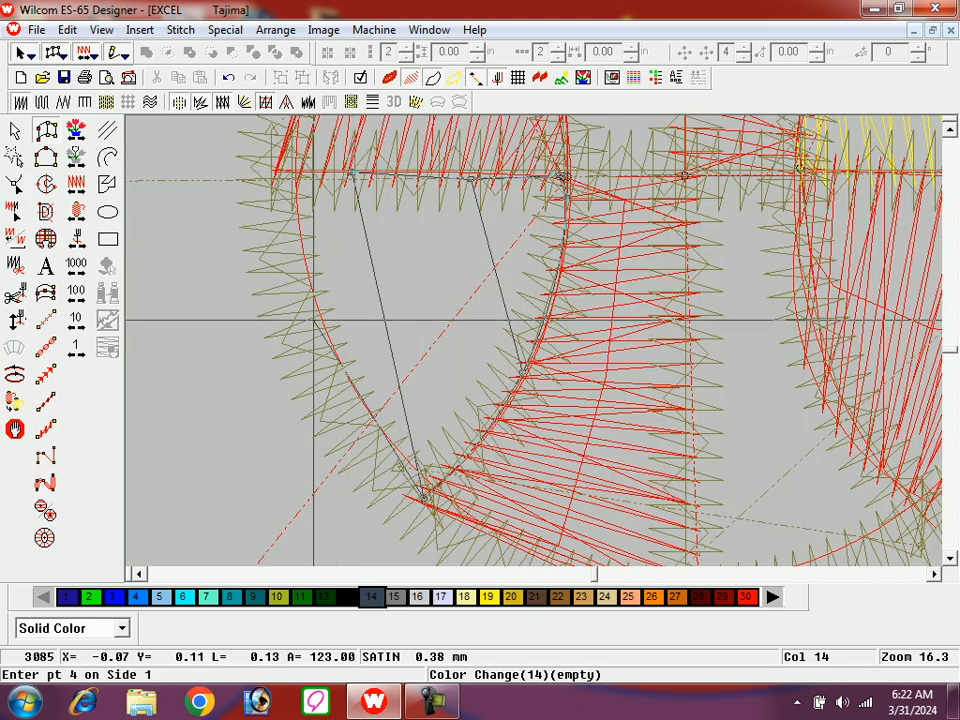
{"action": "left_click", "coordinate": [295, 334]}
{"action": "left_click", "coordinate": [797, 130]}
{"action": "key", "text": "Return"}
- Recolor the ball's lower-left panel with color 19 and deselect it
{"action": "key", "text": "shift+z"}
{"action": "key", "text": "shift+z"}
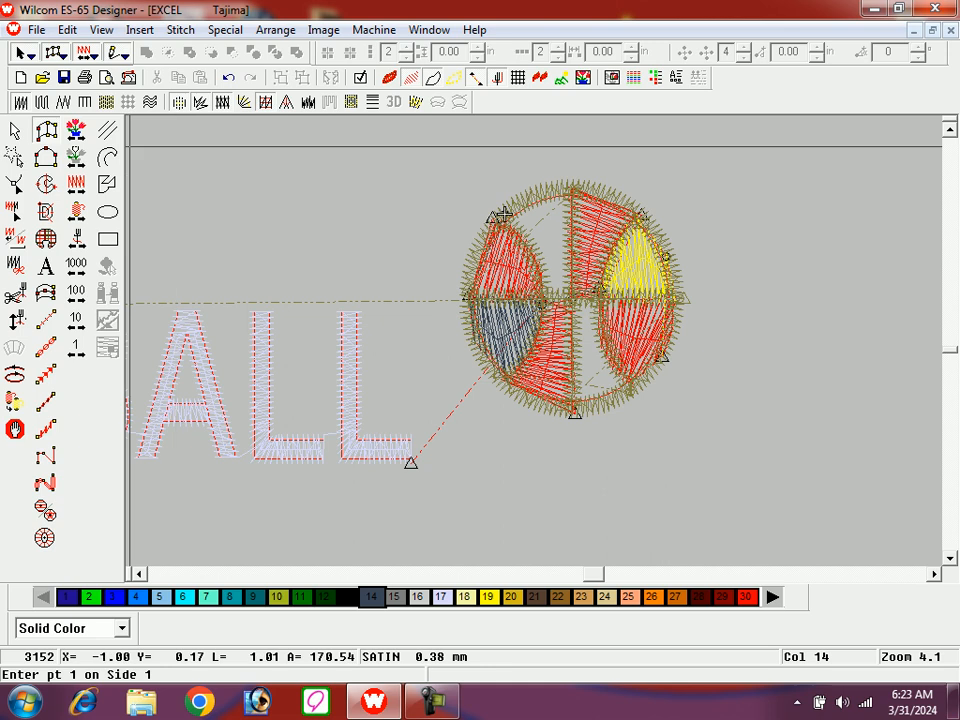
{"action": "left_click", "coordinate": [15, 131]}
{"action": "left_click", "coordinate": [490, 597]}
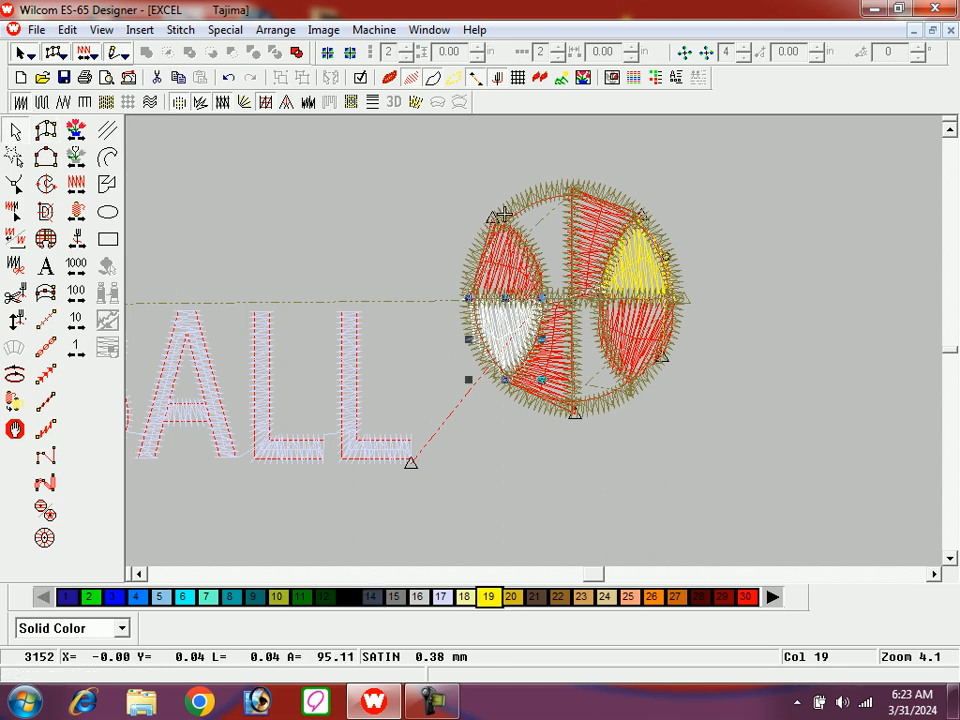
{"action": "key", "text": "Escape"}
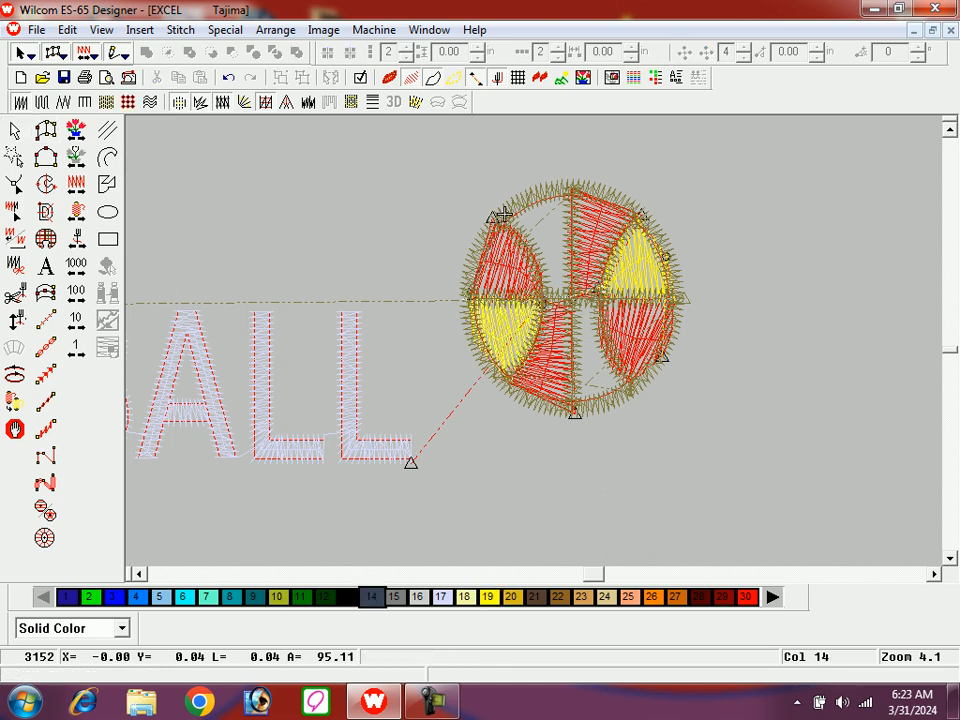
- Digitize the upper panel between the left curved seam and the vertical seam as an Input A satin column up to the ring
{"action": "key", "text": "space"}
{"action": "key", "text": "b"}
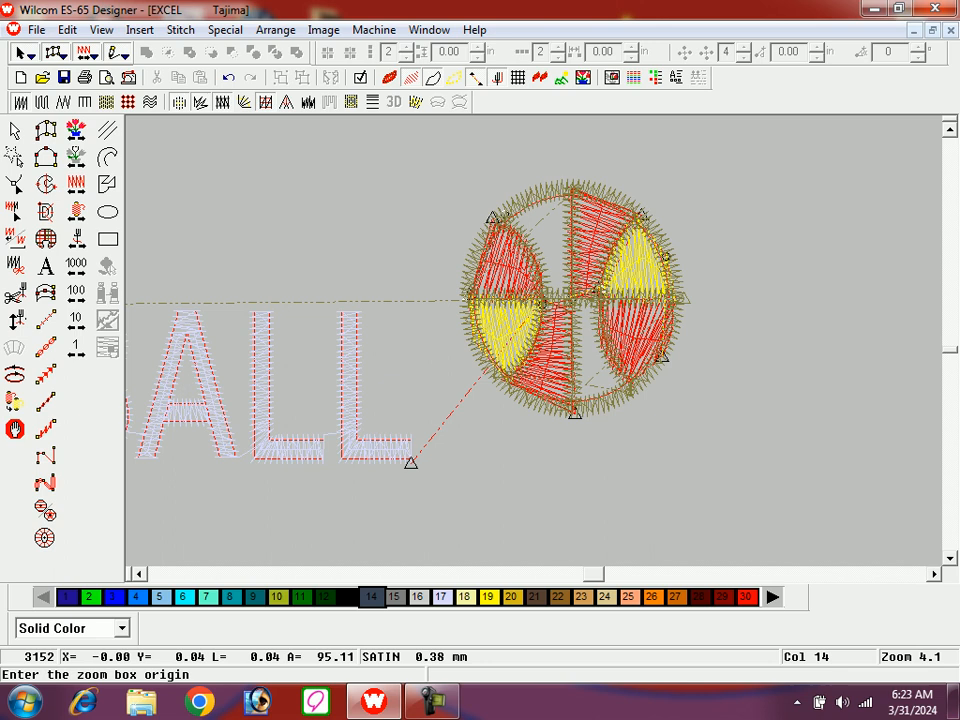
{"action": "left_click_drag", "start_coordinate": [503, 202], "coordinate": [615, 367]}
{"action": "left_click", "coordinate": [486, 380]}
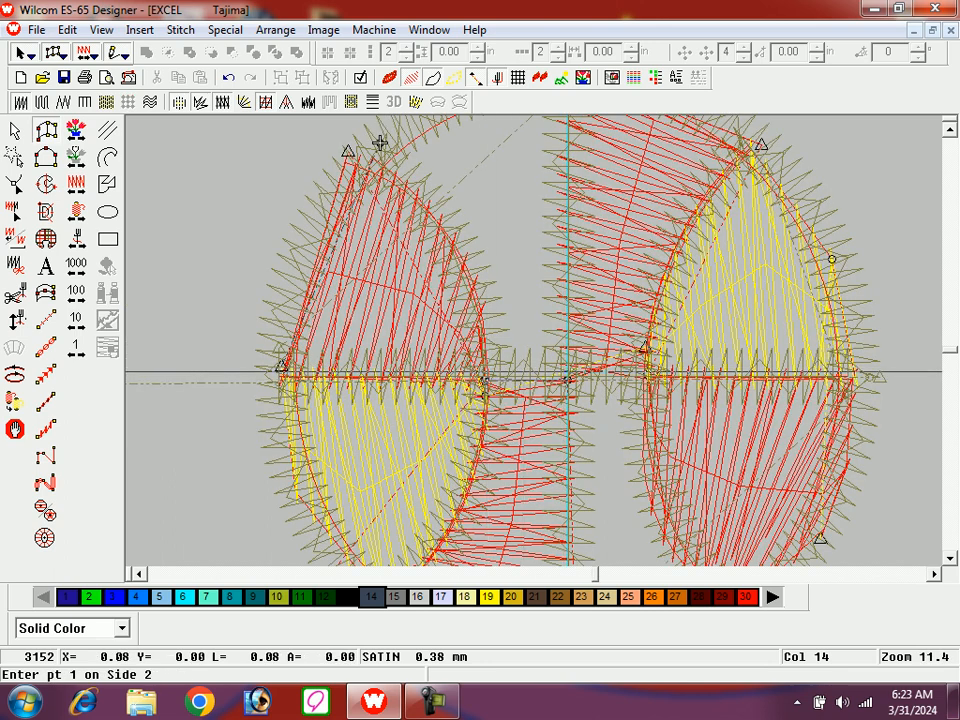
{"action": "key", "text": "s"}
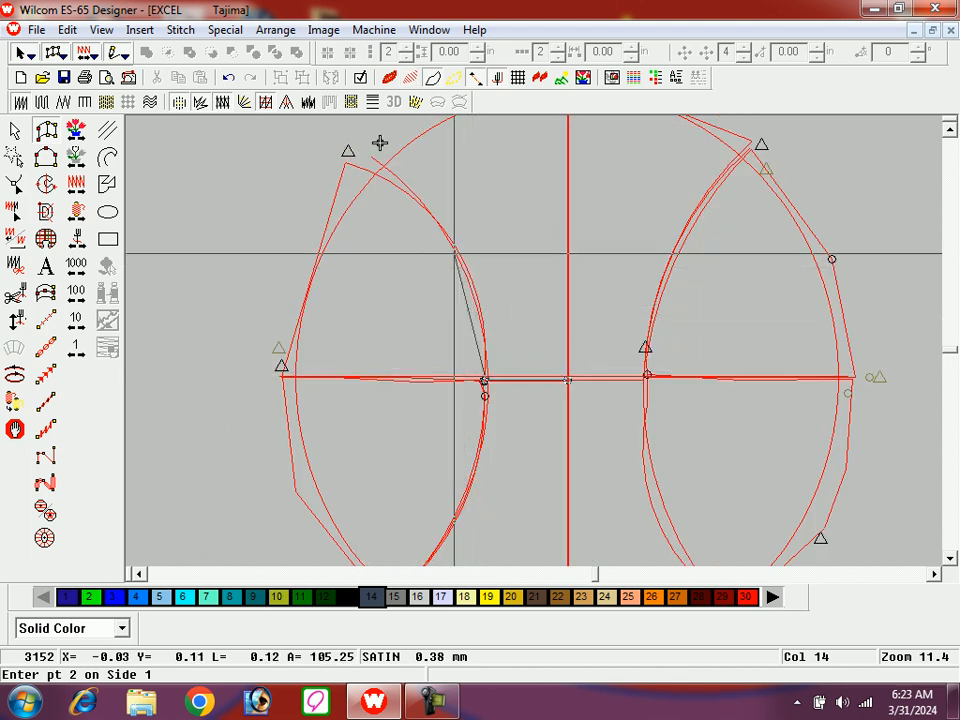
{"action": "left_click", "coordinate": [460, 265]}
{"action": "left_click", "coordinate": [566, 257]}
{"action": "scroll", "coordinate": [520, 360], "scroll_direction": "up", "scroll_amount": 3}
{"action": "key", "text": "s"}
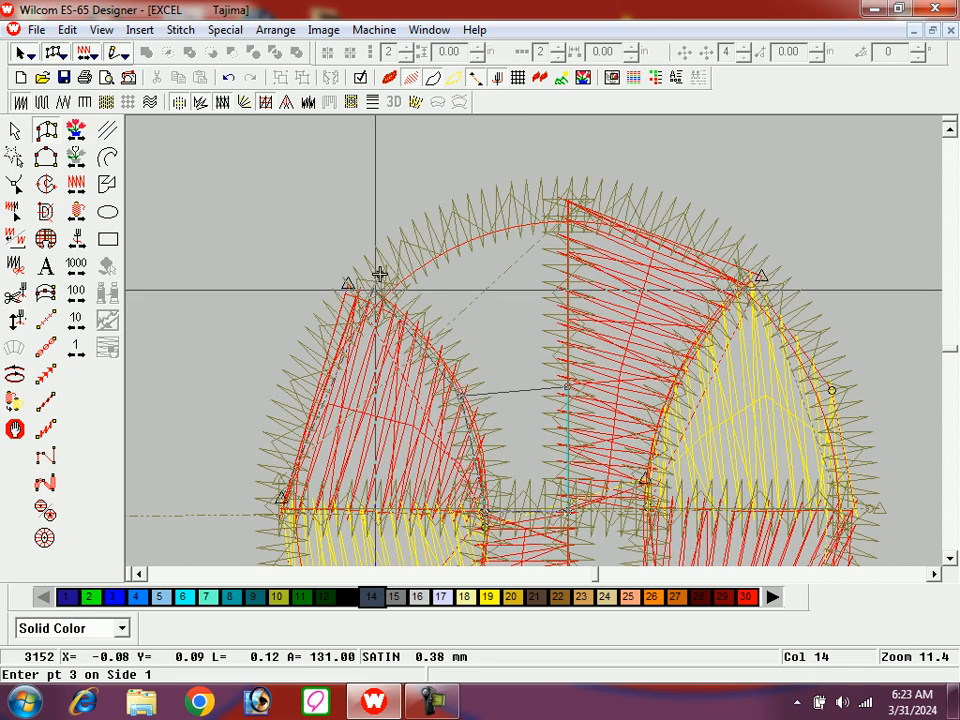
{"action": "left_click", "coordinate": [377, 288]}
{"action": "left_click", "coordinate": [562, 276]}
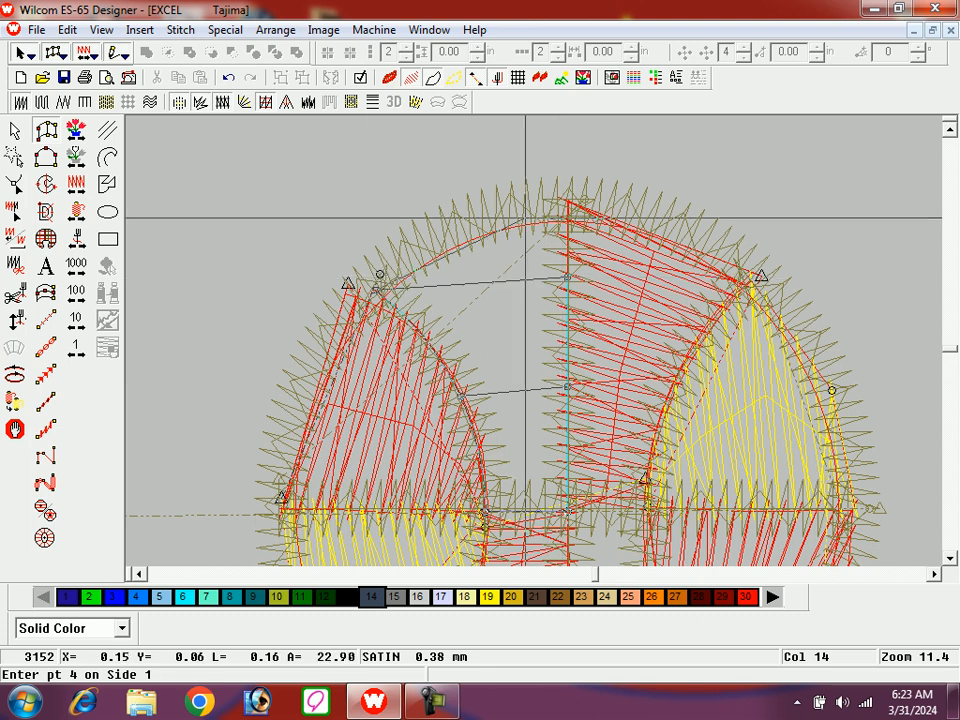
{"action": "right_click", "coordinate": [517, 205]}
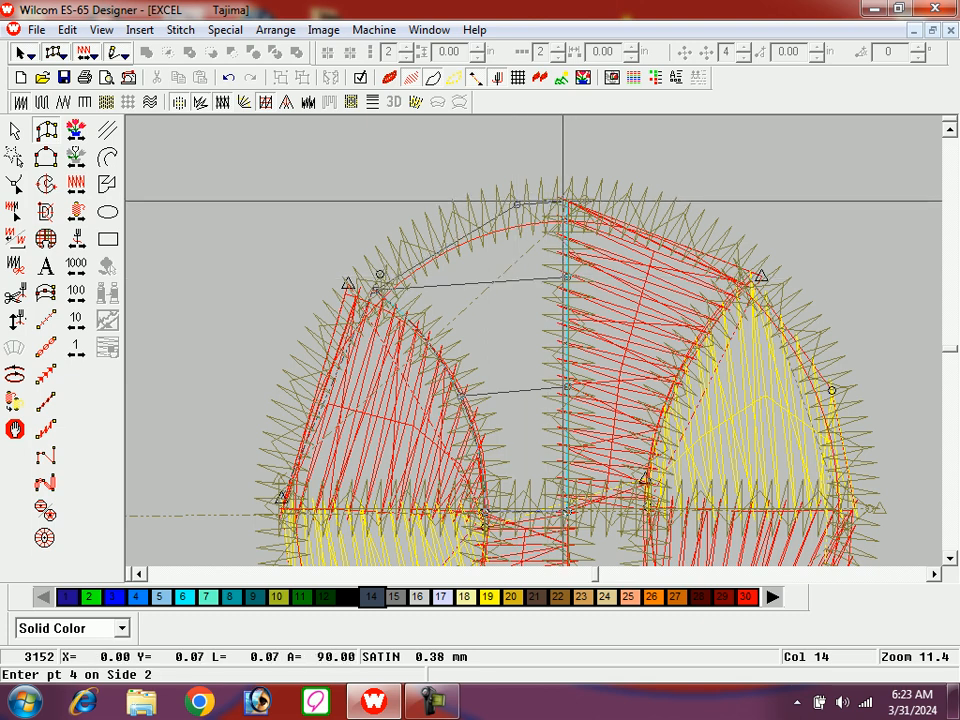
{"action": "left_click", "coordinate": [564, 205]}
{"action": "key", "text": "Return"}
- Recolor the upper panel beside the left curved seam with color 17 and deselect it
{"action": "key", "text": "shift+z"}
{"action": "key", "text": "shift+z"}
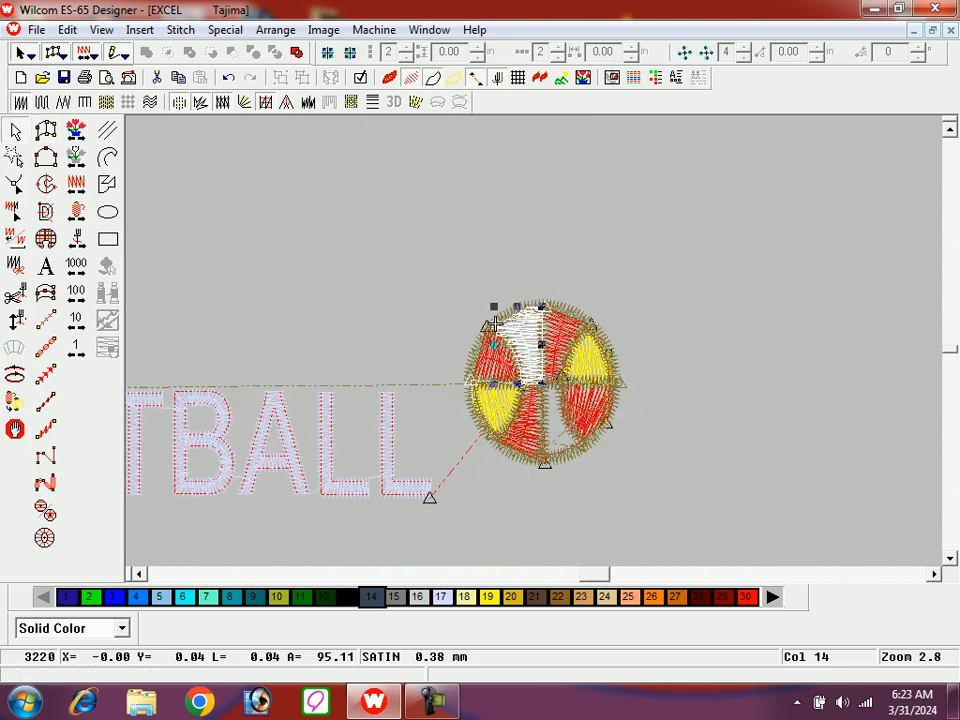
{"action": "key", "text": "Escape"}
- Digitize the lower panel between the vertical seam and the right curved seam as an Input A satin column down to the ring
{"action": "key", "text": "b"}
{"action": "left_click_drag", "start_coordinate": [498, 343], "coordinate": [636, 497]}
{"action": "key", "text": "space"}
{"action": "left_click", "coordinate": [464, 237]}
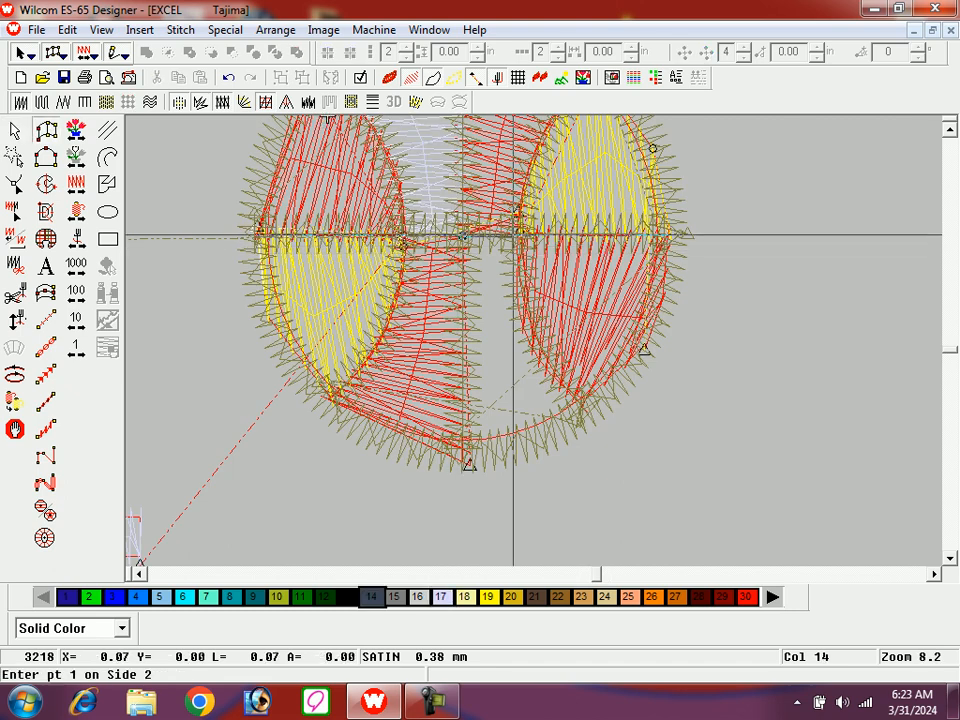
{"action": "left_click", "coordinate": [465, 303]}
{"action": "key", "text": "s"}
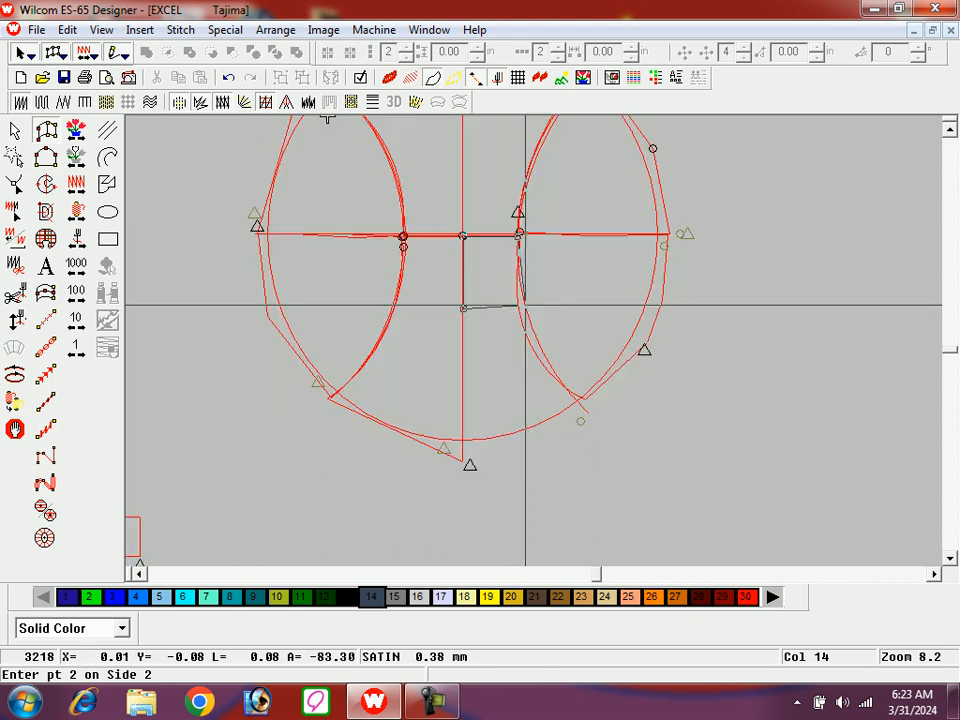
{"action": "left_click", "coordinate": [520, 304]}
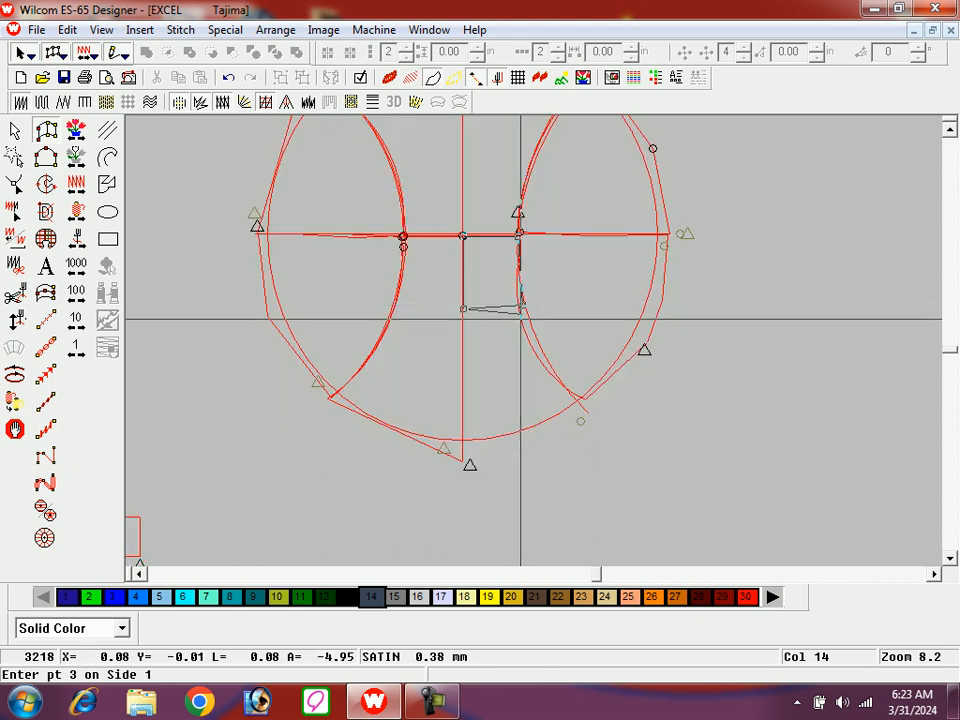
{"action": "key", "text": "s"}
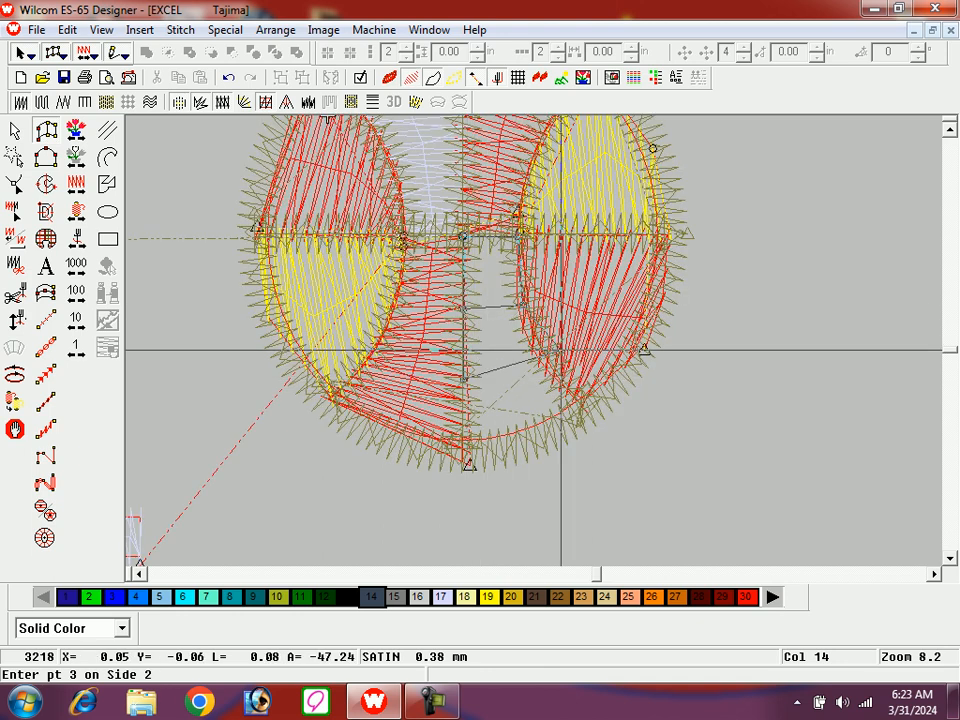
{"action": "left_click", "coordinate": [550, 365]}
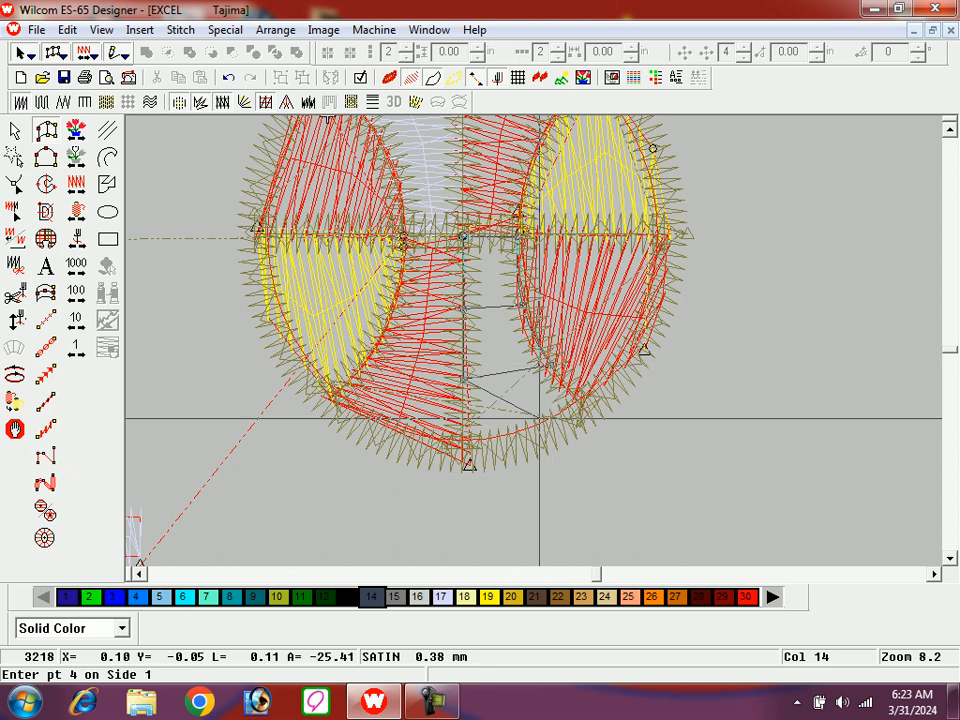
{"action": "left_click", "coordinate": [463, 443]}
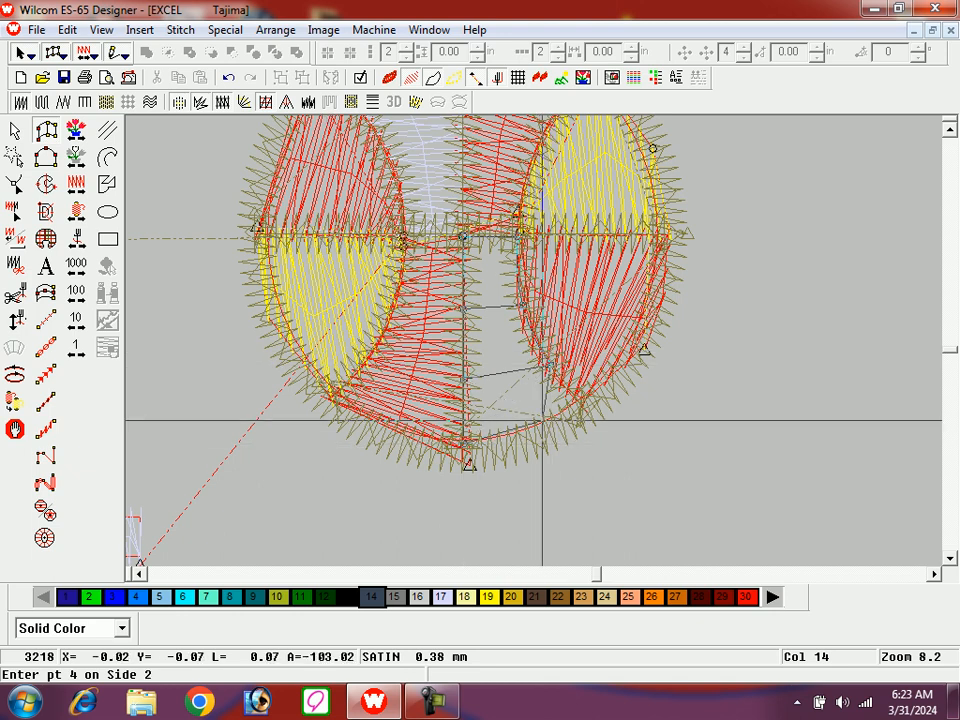
{"action": "left_click", "coordinate": [579, 404]}
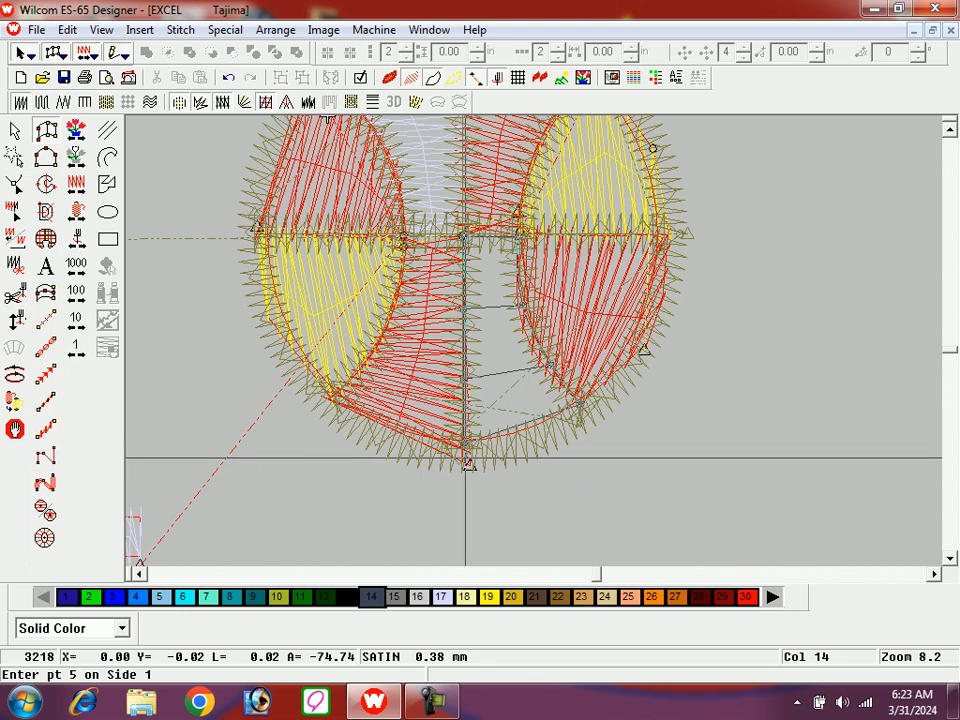
{"action": "left_click", "coordinate": [466, 459]}
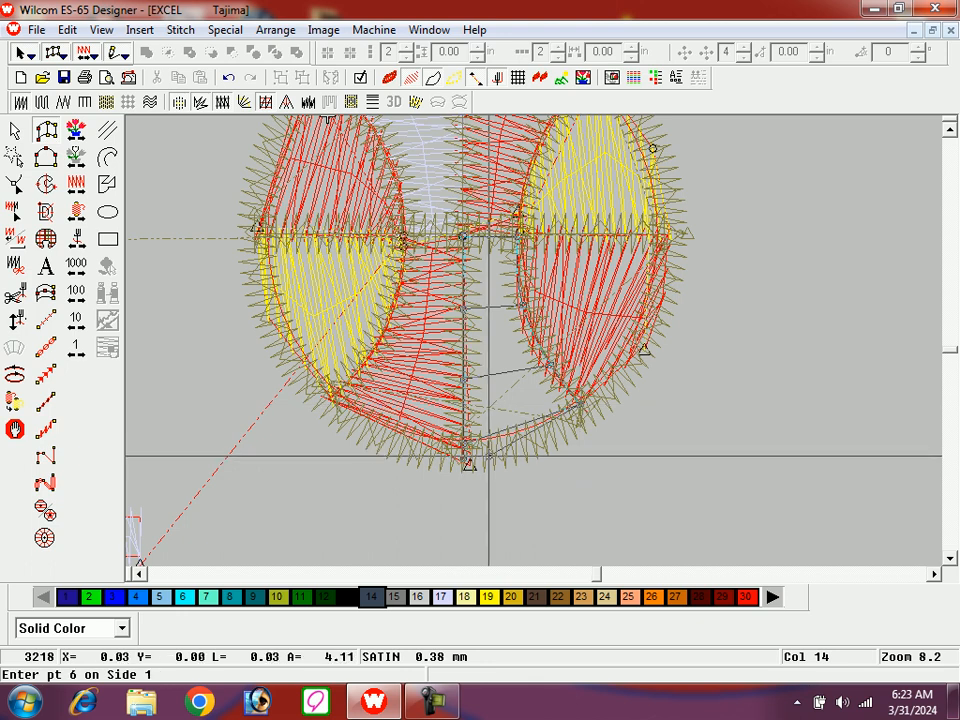
{"action": "key", "text": "Return"}
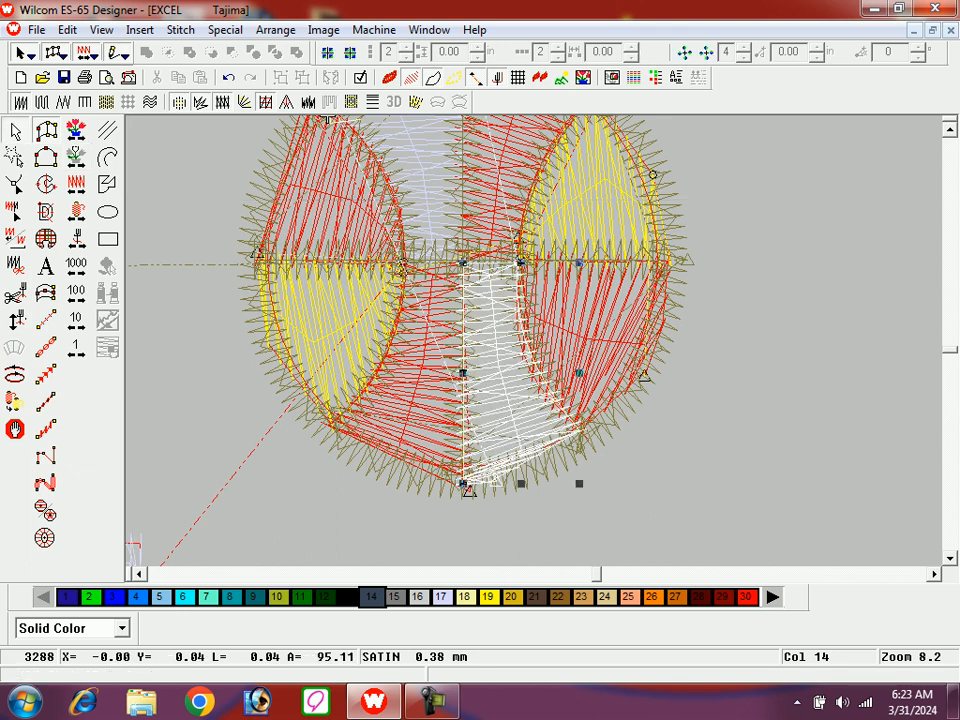
- Recolor the lower panel beside the right curved seam with color 17 and preview the ball and BASKETBALL lettering with realistic stitches
{"action": "left_click", "coordinate": [441, 597]}
{"action": "key", "text": "shift+z"}
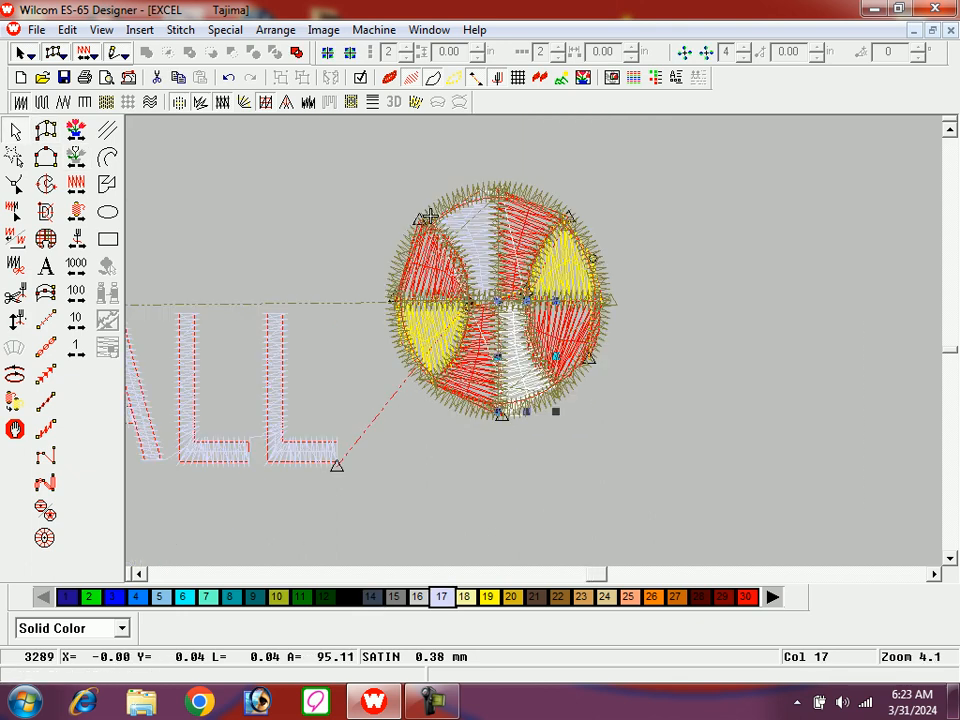
{"action": "key", "text": "Escape"}
{"action": "key", "text": "shift+t"}
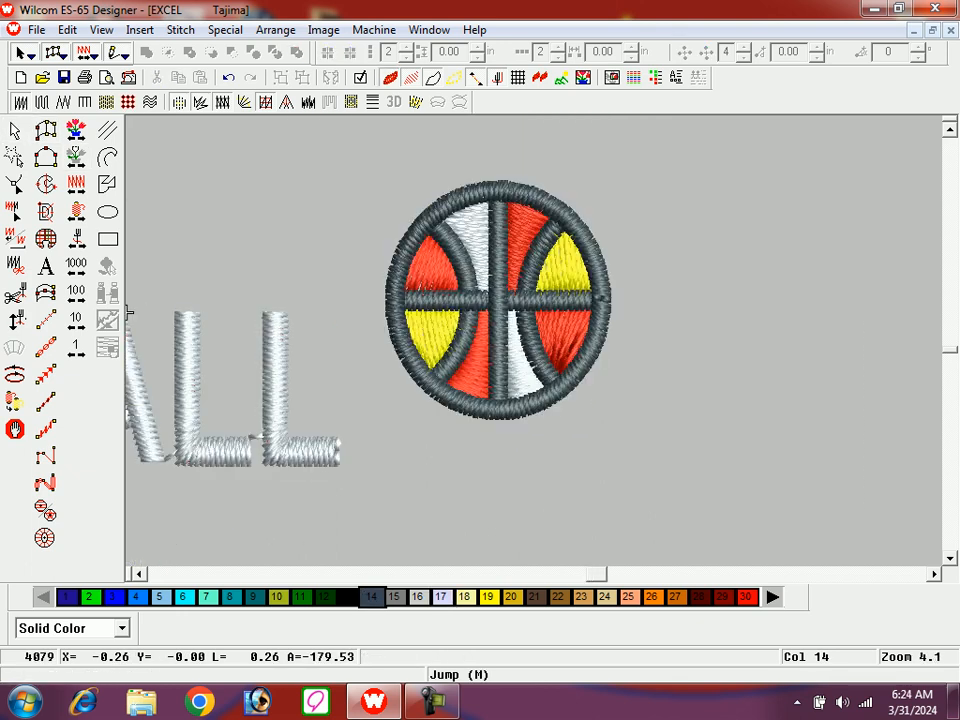
{"action": "key", "text": "1"}
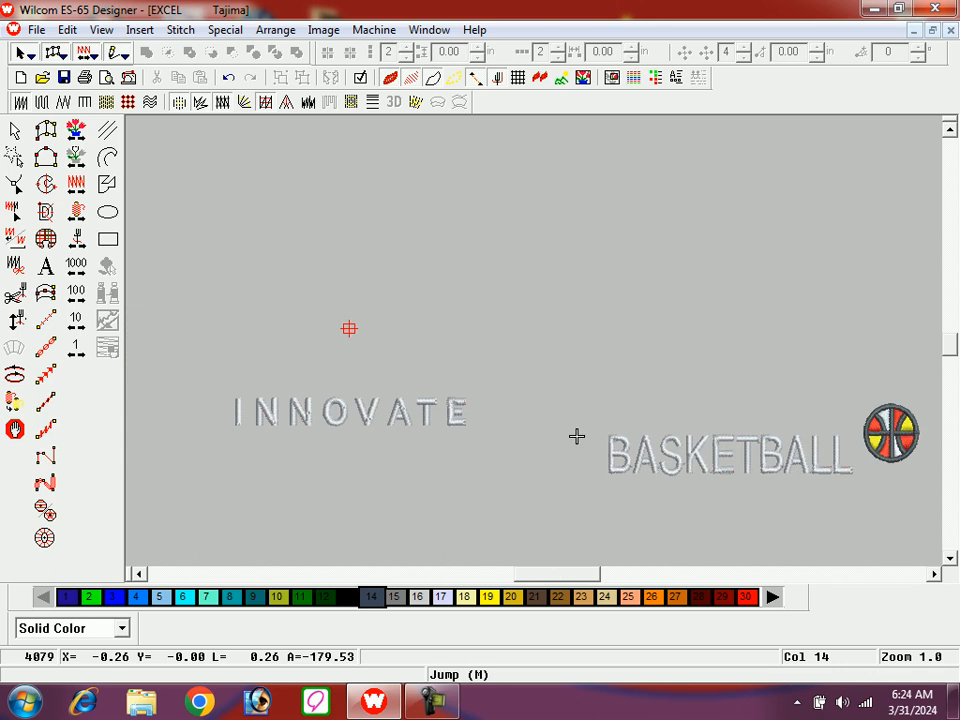
{"action": "left_click_drag", "start_coordinate": [576, 436], "coordinate": [197, 435]}
- Leave the realistic preview and travel back by color to the color 30 change before the ball's first red panel
{"action": "key", "text": "b"}
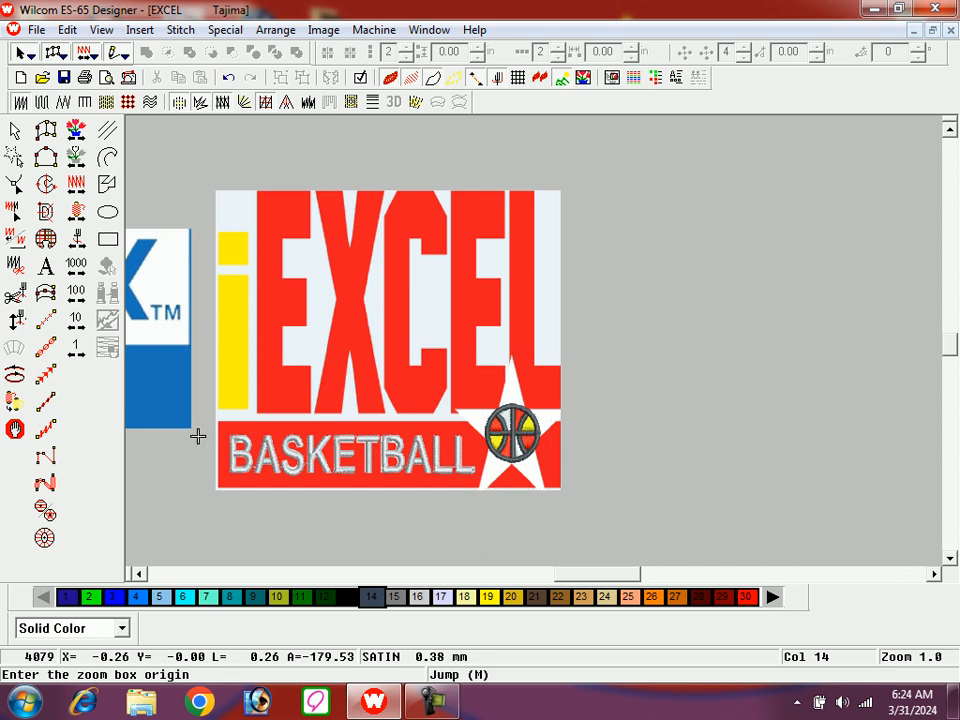
{"action": "left_click_drag", "start_coordinate": [450, 347], "coordinate": [578, 493]}
{"action": "key", "text": "t"}
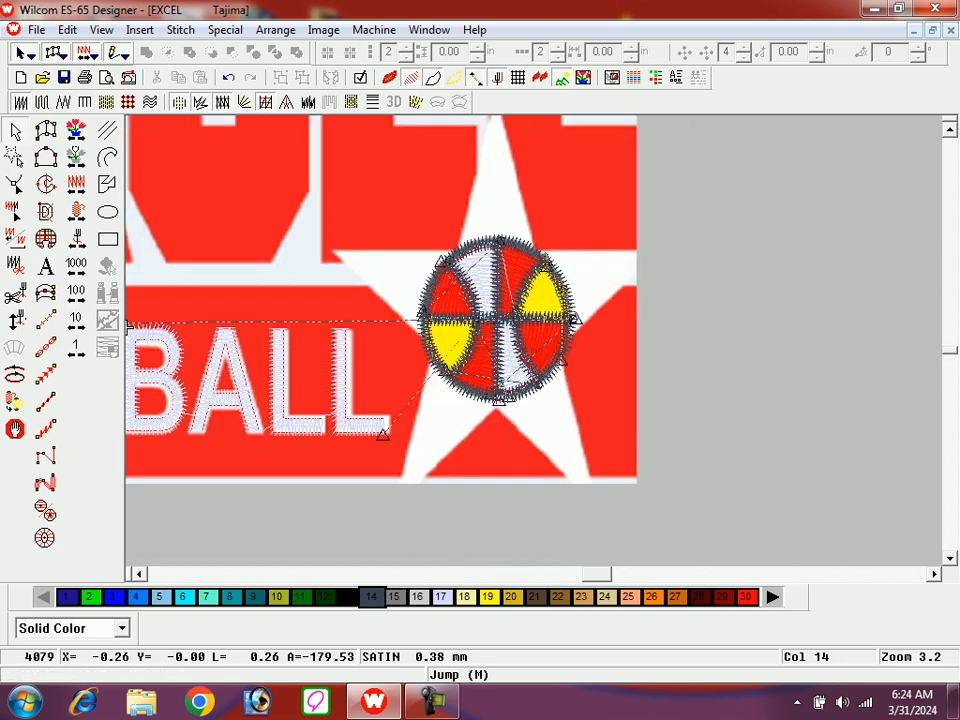
{"action": "scroll", "coordinate": [380, 340], "scroll_direction": "up", "scroll_amount": 2}
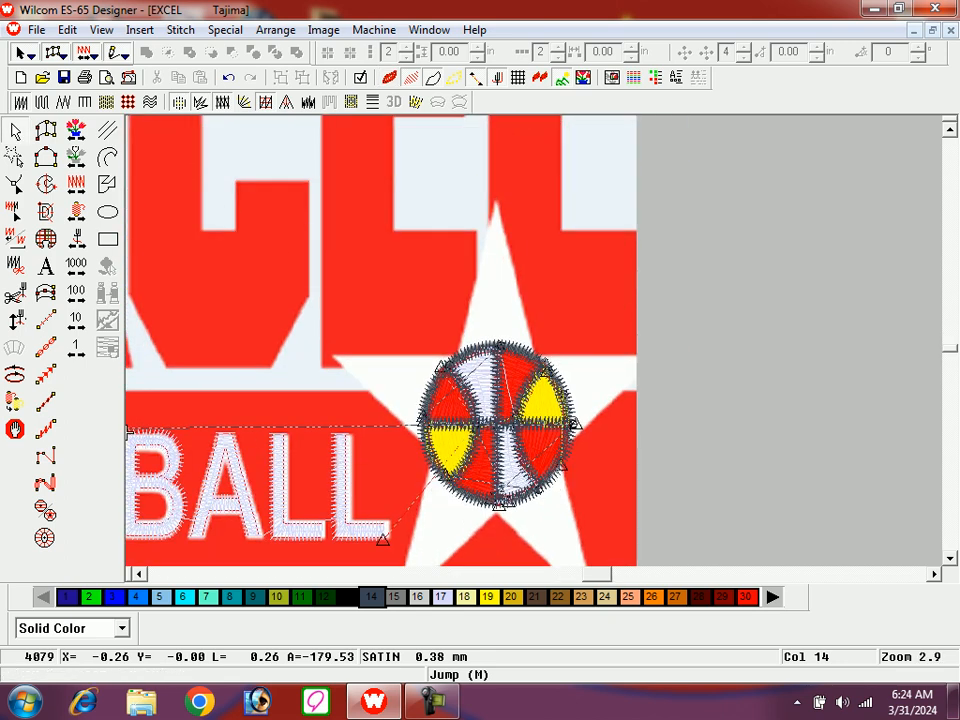
{"action": "key", "text": "t"}
{"action": "key", "text": "t"}
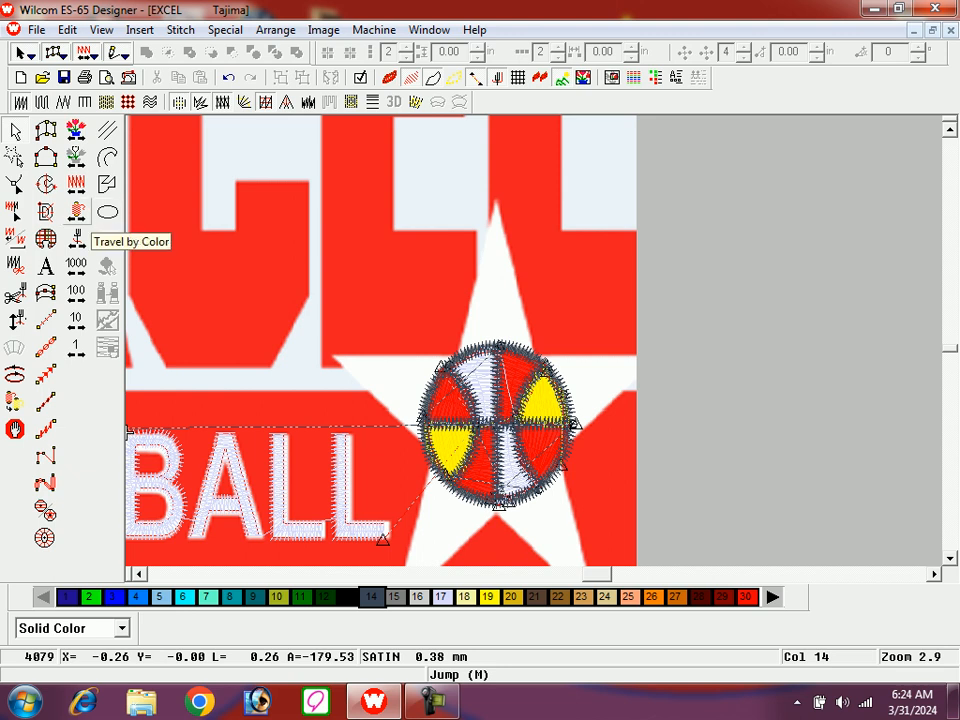
{"action": "left_click", "coordinate": [77, 212]}
{"action": "left_click", "coordinate": [77, 212]}
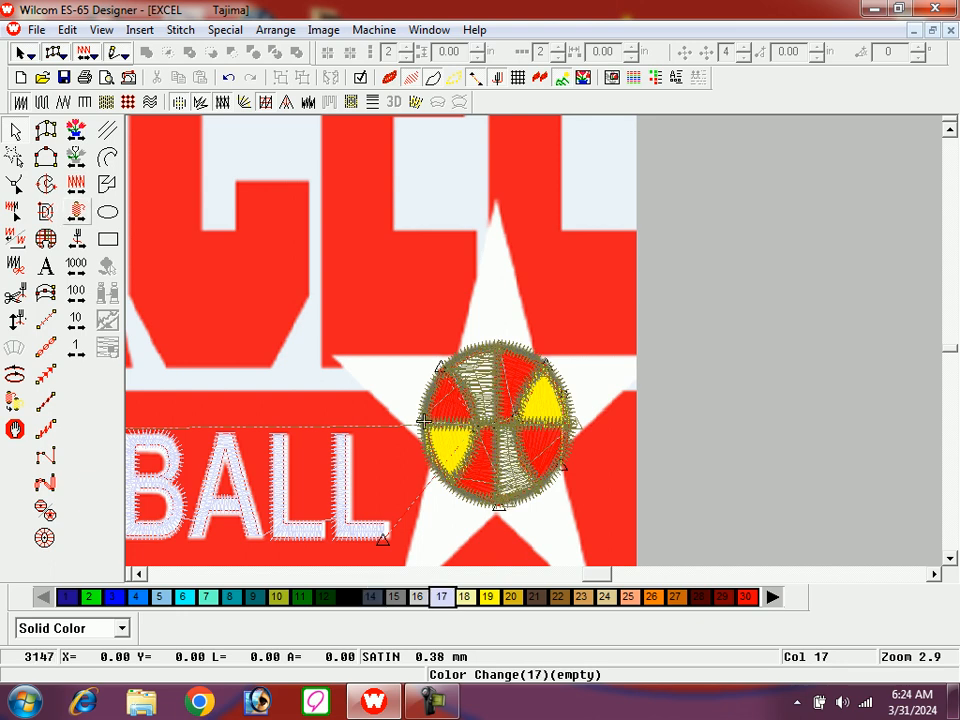
{"action": "left_click", "coordinate": [77, 212]}
{"action": "left_click", "coordinate": [77, 212]}
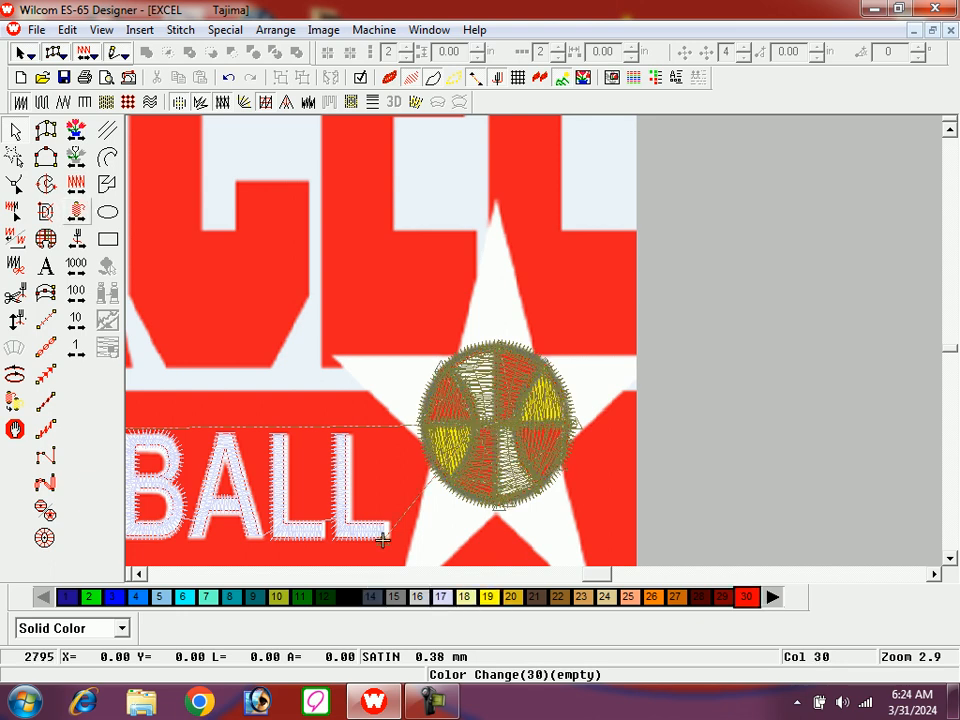
- Digitize the star's upper point above the ball as an Input A satin column and recolor it with color 17
{"action": "key", "text": "shift+z"}
{"action": "key", "text": "z"}
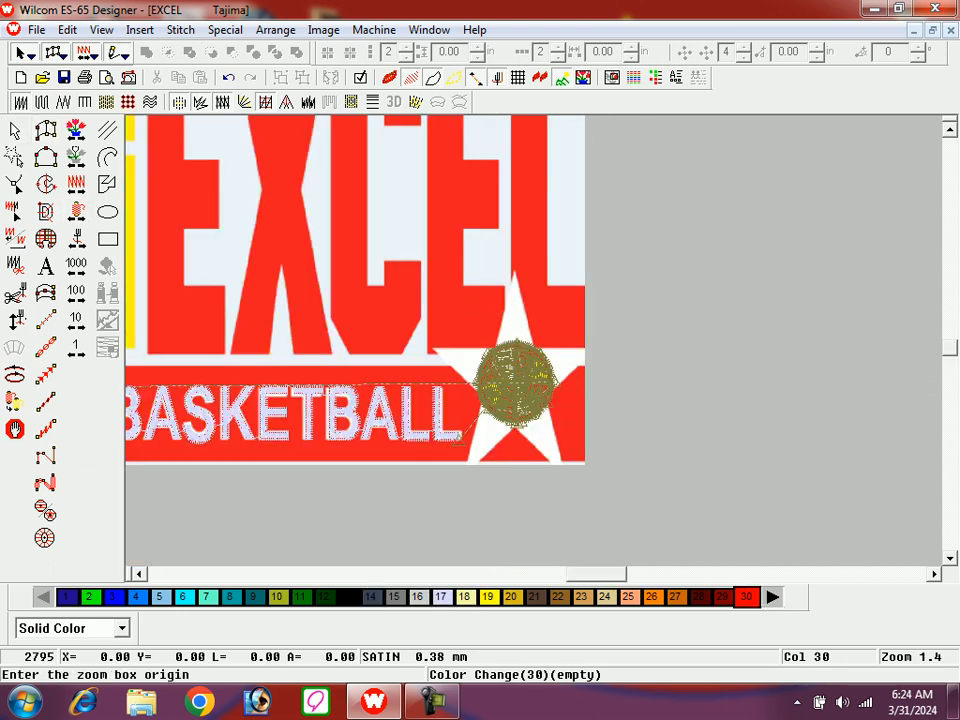
{"action": "left_click_drag", "start_coordinate": [412, 295], "coordinate": [584, 410]}
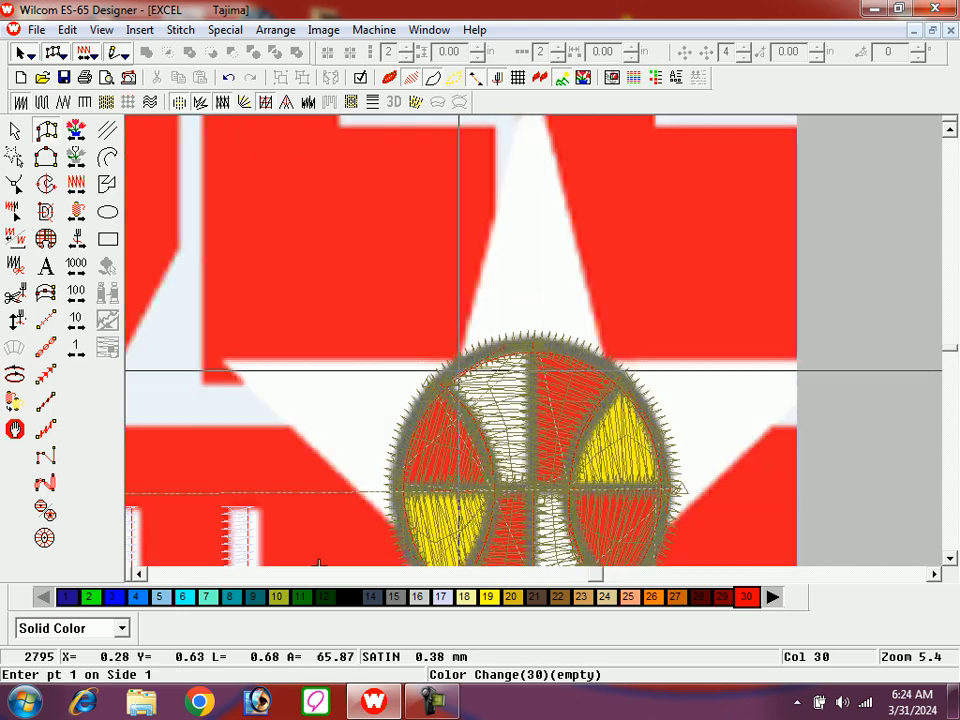
{"action": "left_click", "coordinate": [458, 368]}
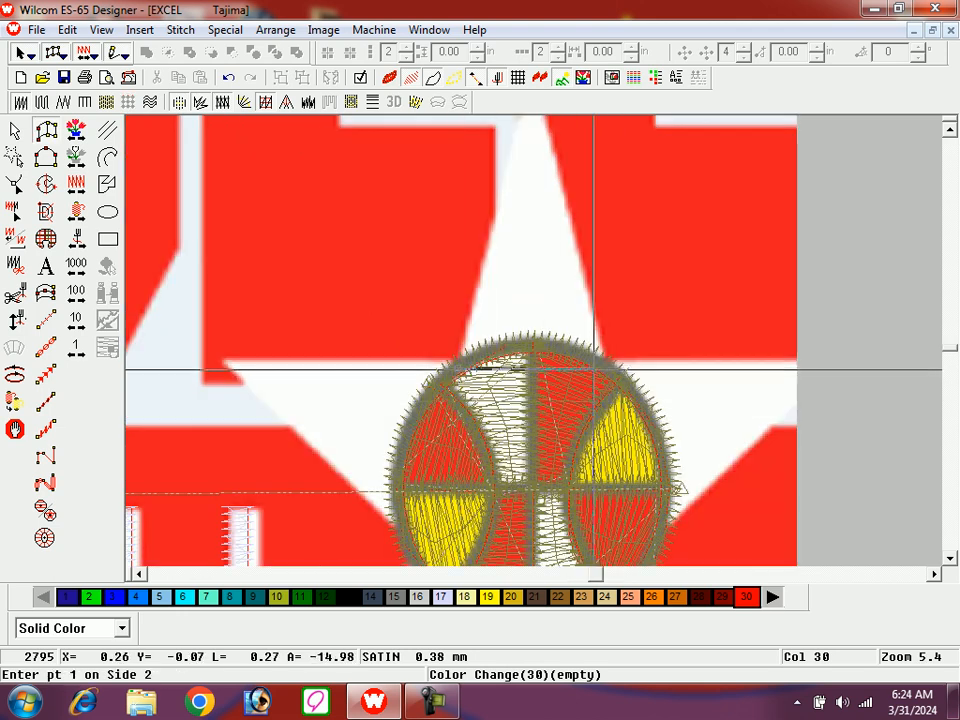
{"action": "left_click", "coordinate": [621, 458]}
{"action": "scroll", "coordinate": [621, 458], "scroll_direction": "up", "scroll_amount": 3}
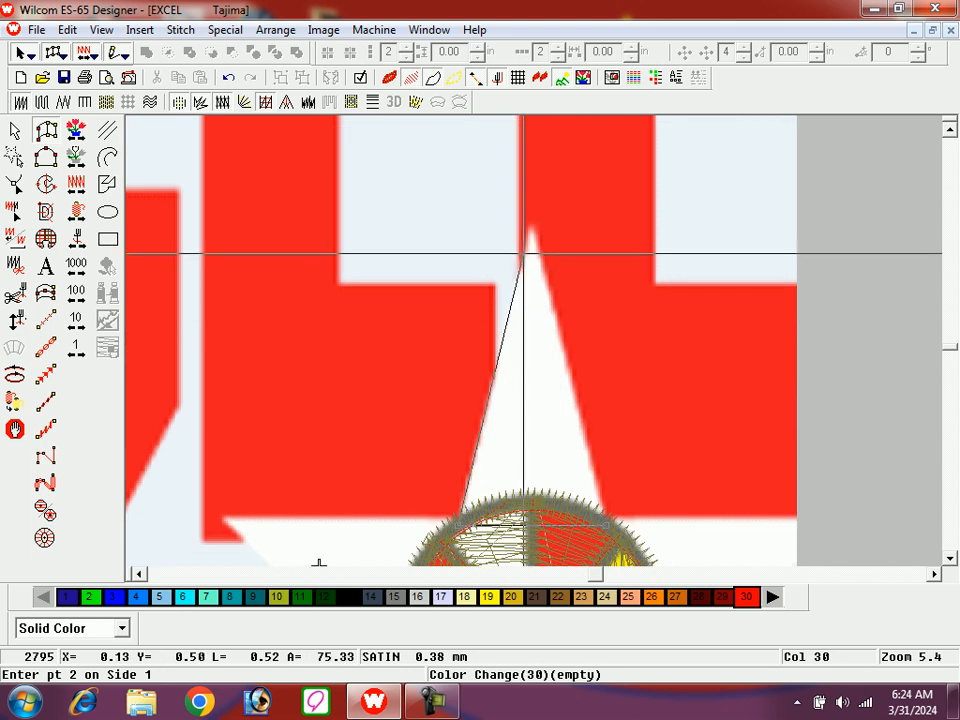
{"action": "left_click", "coordinate": [525, 230]}
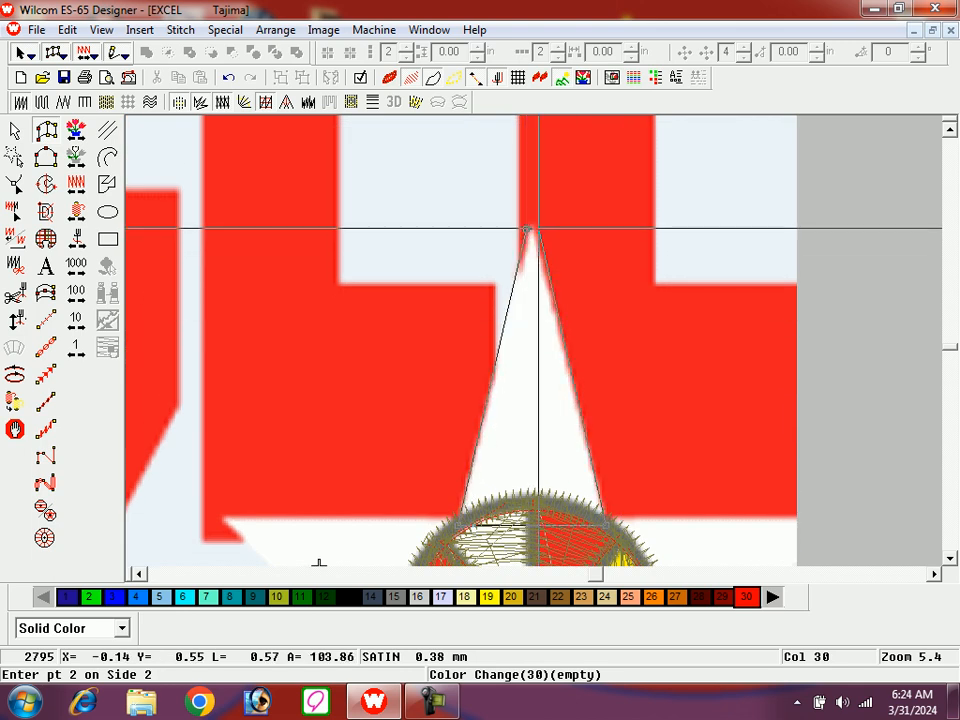
{"action": "left_click", "coordinate": [527, 228]}
{"action": "key", "text": "Return"}
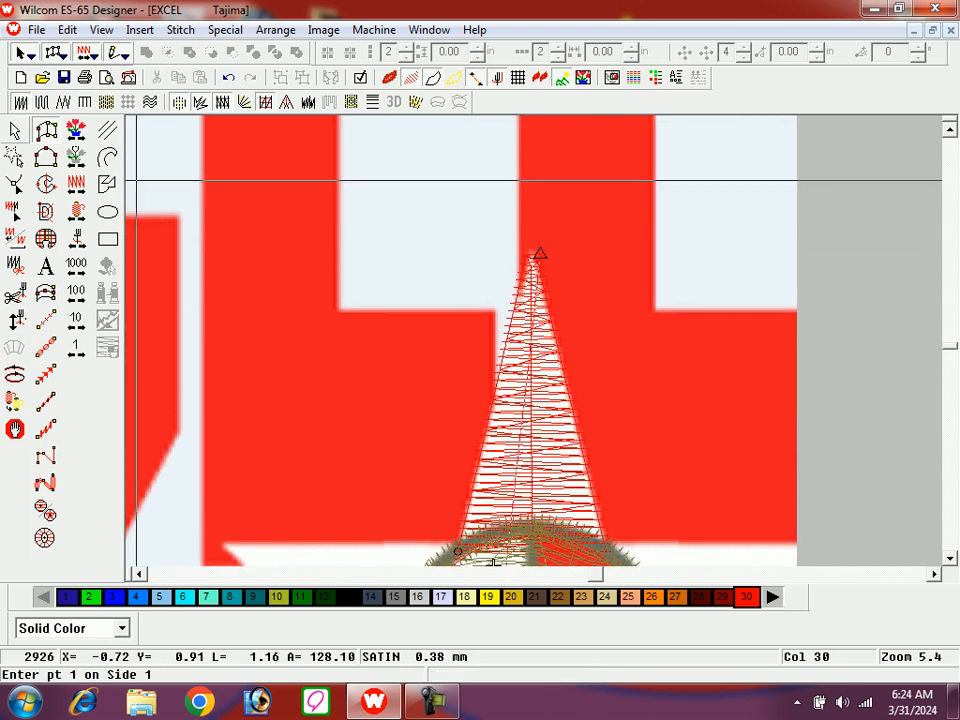
{"action": "key", "text": "Escape"}
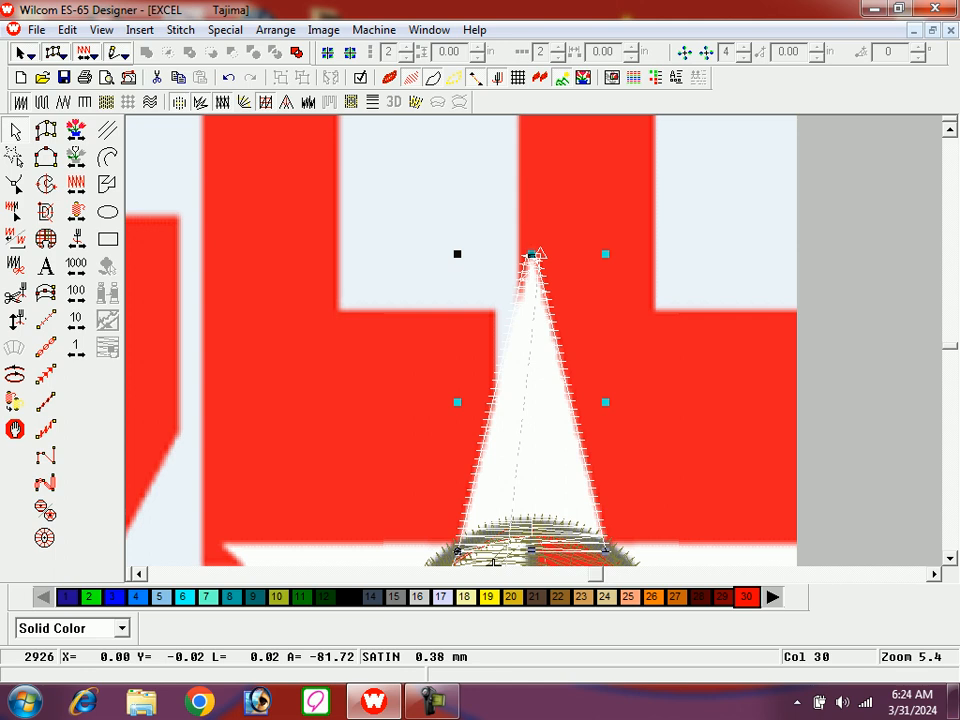
{"action": "left_click", "coordinate": [442, 597]}
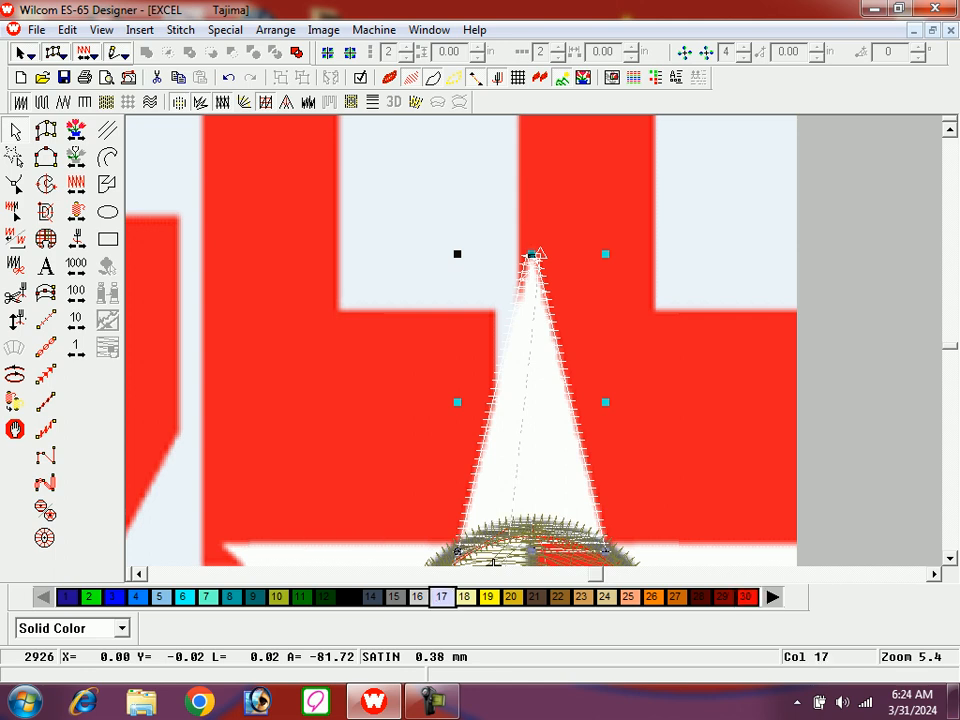
{"action": "key", "text": "shift+z"}
{"action": "scroll", "coordinate": [395, 340], "scroll_direction": "down", "scroll_amount": 3}
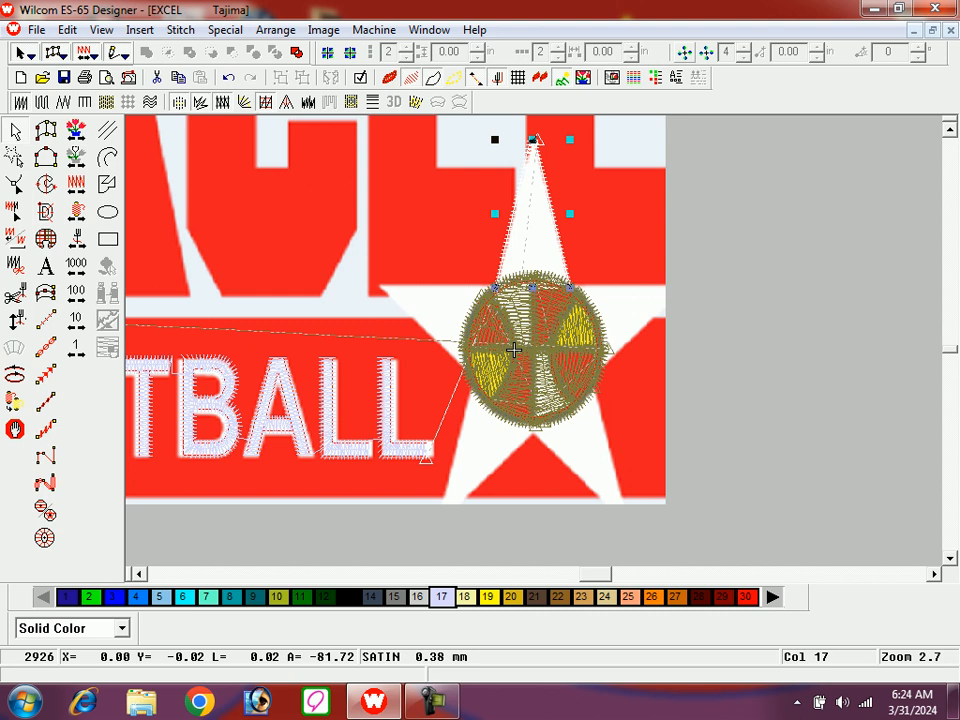
{"action": "left_click", "coordinate": [685, 53]}
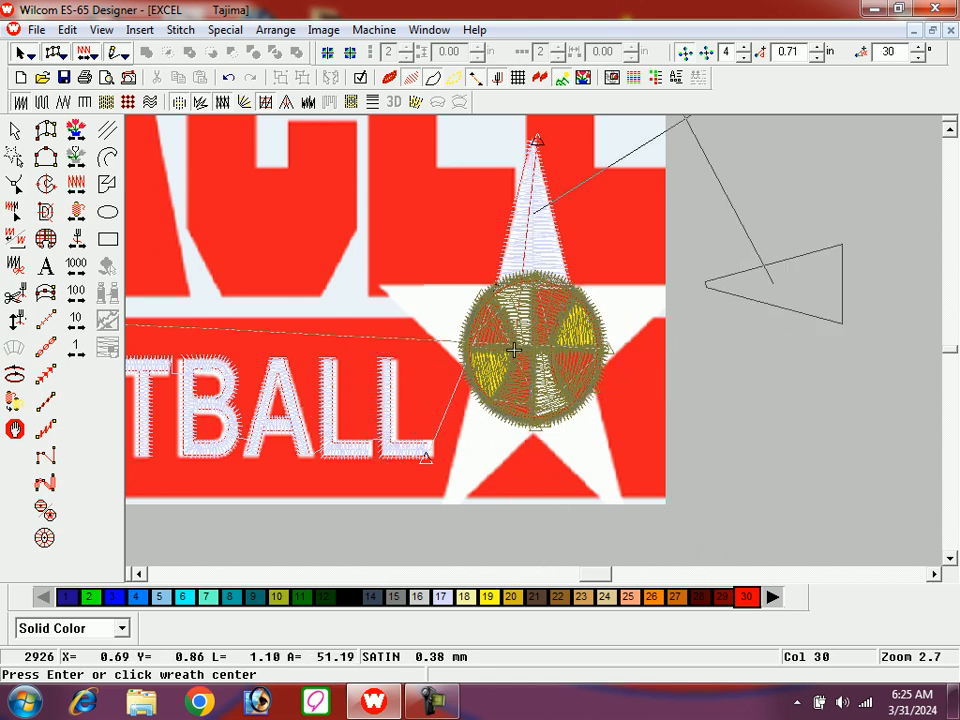
{"action": "left_click", "coordinate": [744, 47]}
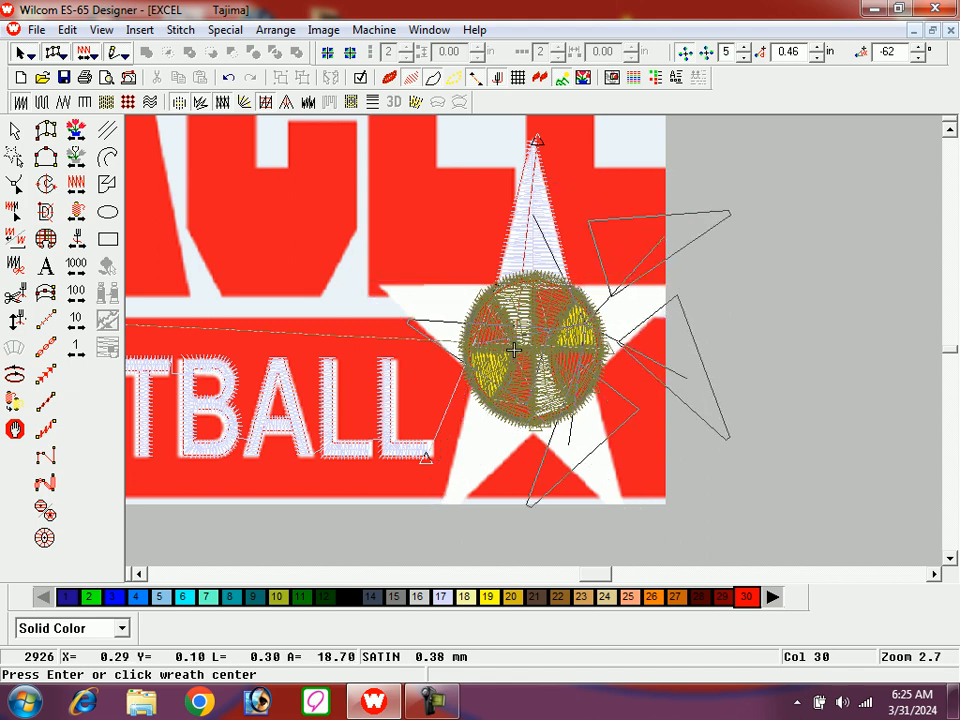
{"action": "key", "text": "Escape"}
- Digitize the star's right arm as an Input A satin column from the ball's ring out to the arm's blunt tip
{"action": "key", "text": "b"}
{"action": "left_click_drag", "start_coordinate": [568, 246], "coordinate": [602, 428]}
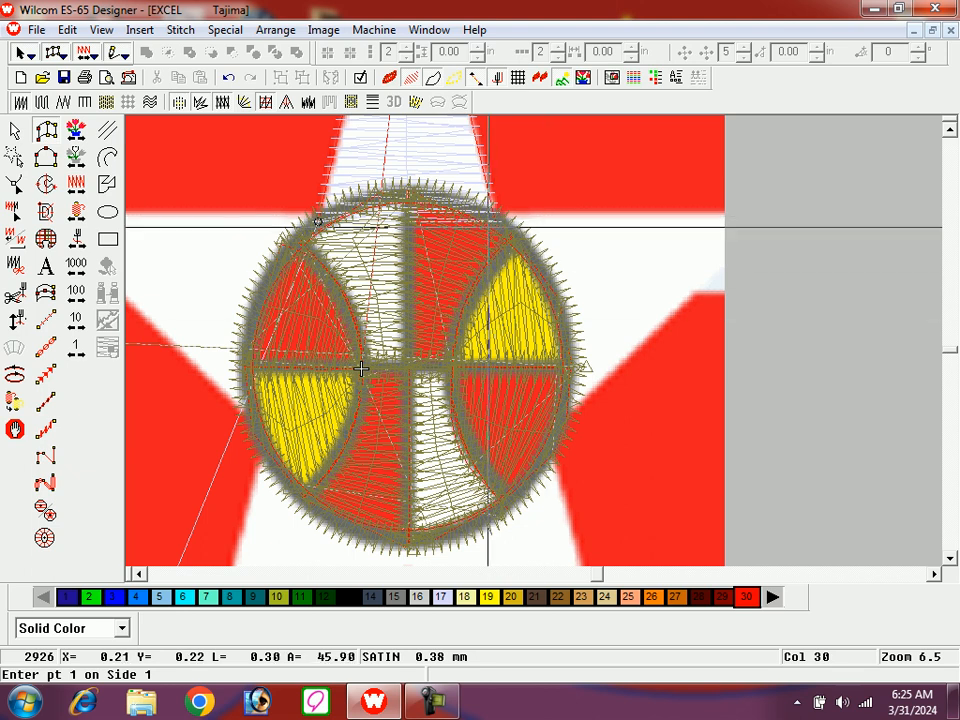
{"action": "left_click", "coordinate": [490, 218]}
{"action": "left_click", "coordinate": [360, 366]}
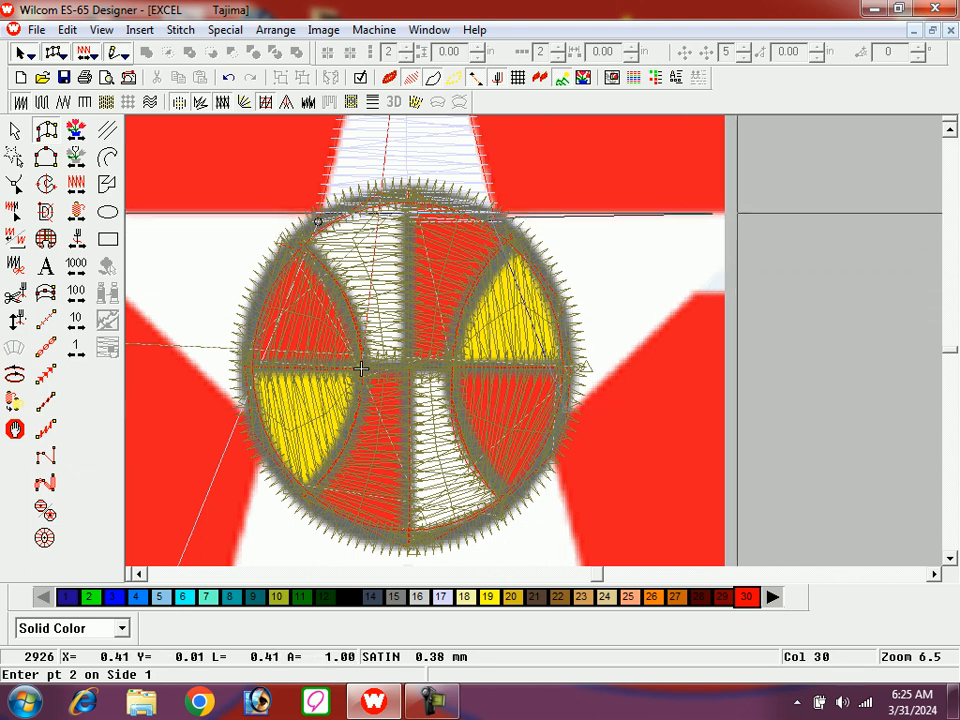
{"action": "left_click", "coordinate": [738, 214]}
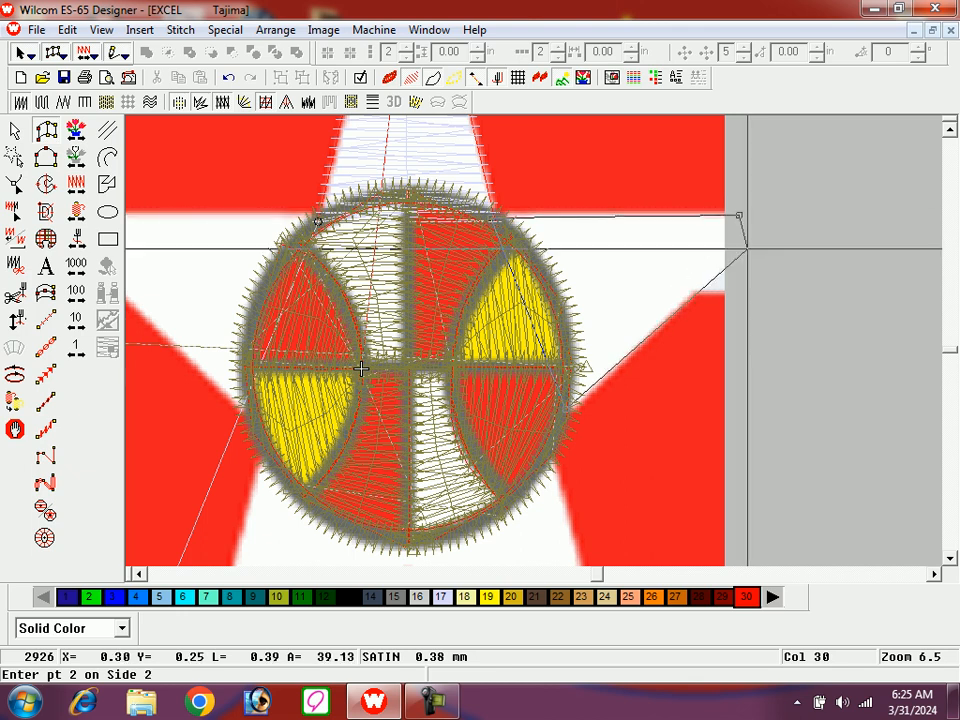
{"action": "left_click", "coordinate": [739, 243]}
{"action": "key", "text": "Return"}
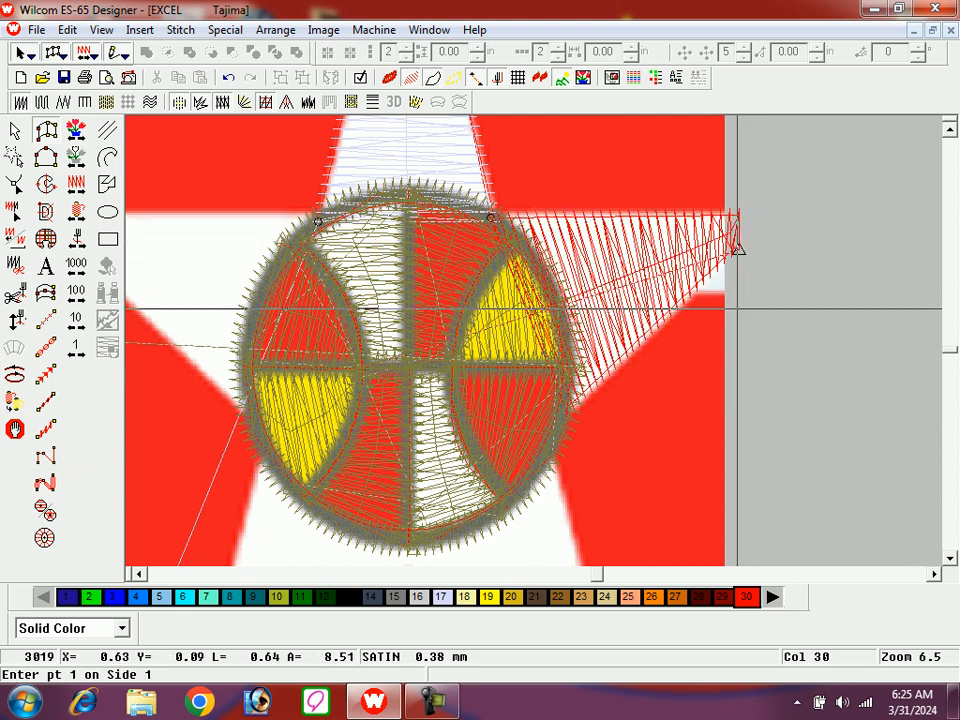
- Recolor the star's right arm with color 17 and deselect it
{"action": "key", "text": "shift+z"}
{"action": "key", "text": "Escape"}
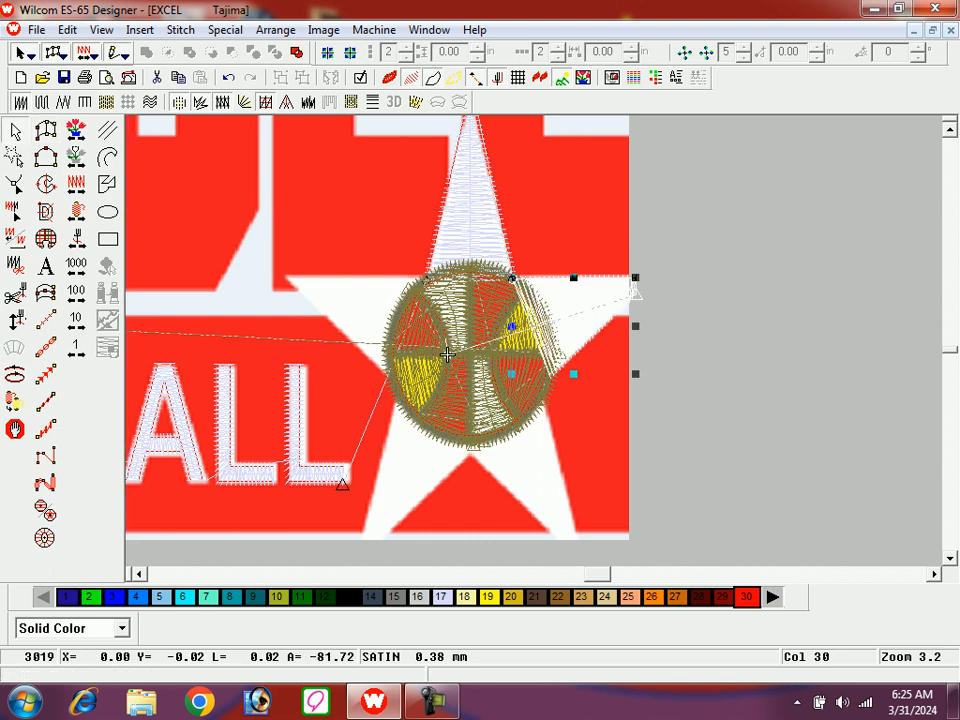
{"action": "left_click", "coordinate": [441, 597]}
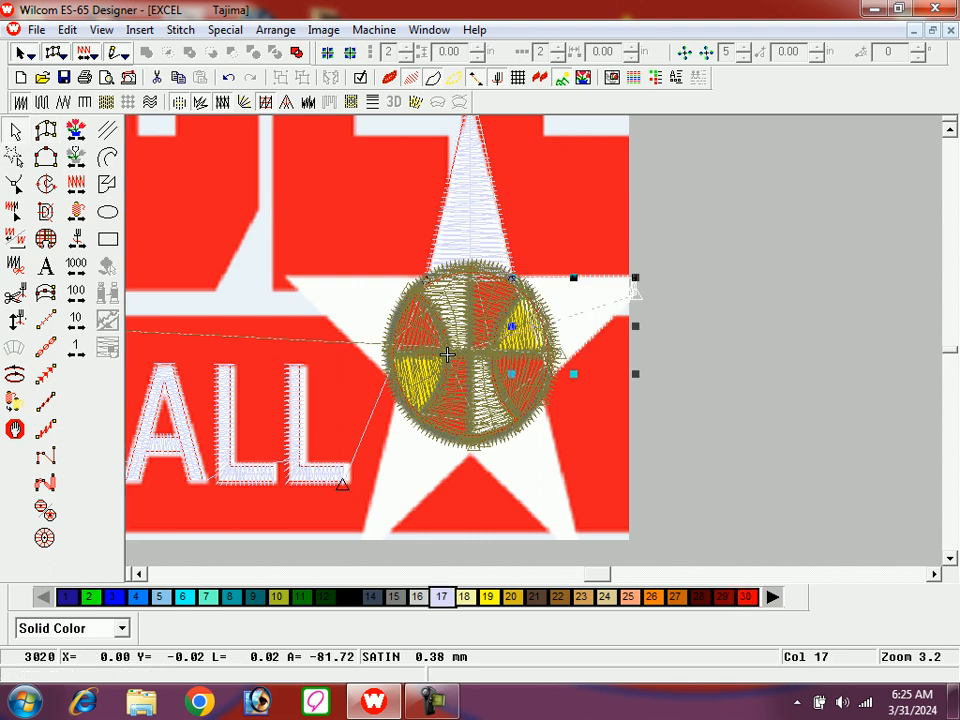
{"action": "key", "text": "Escape"}
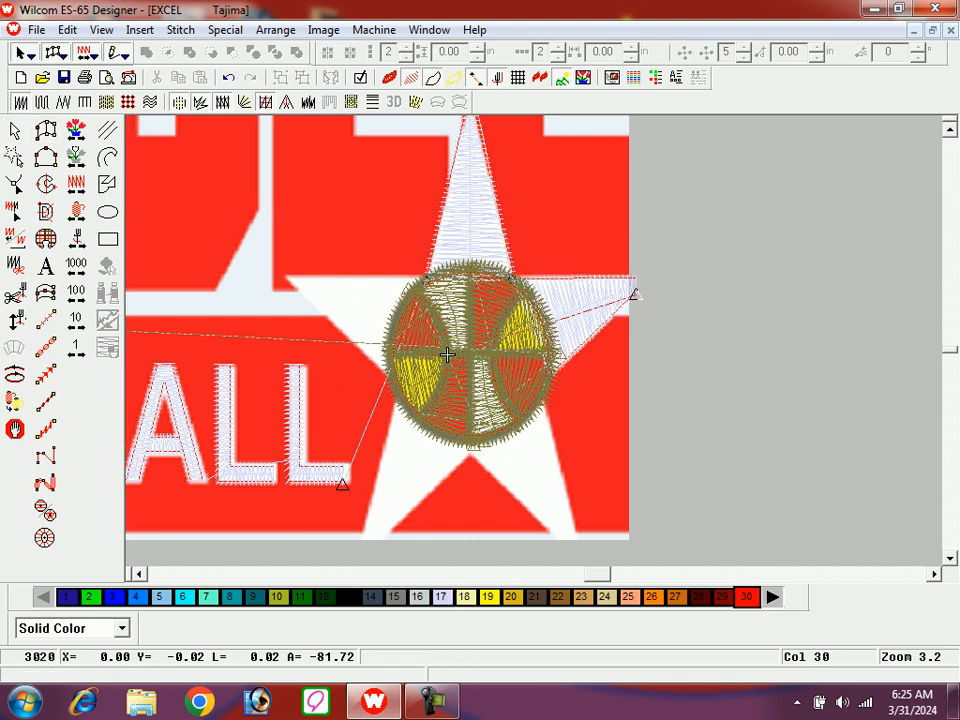
- Travel back into the color 17 stitches and digitize the star's lower right leg as an Input A satin column
{"action": "key", "text": "shift+Tab"}
{"action": "key", "text": "Tab"}
{"action": "key", "text": "b"}
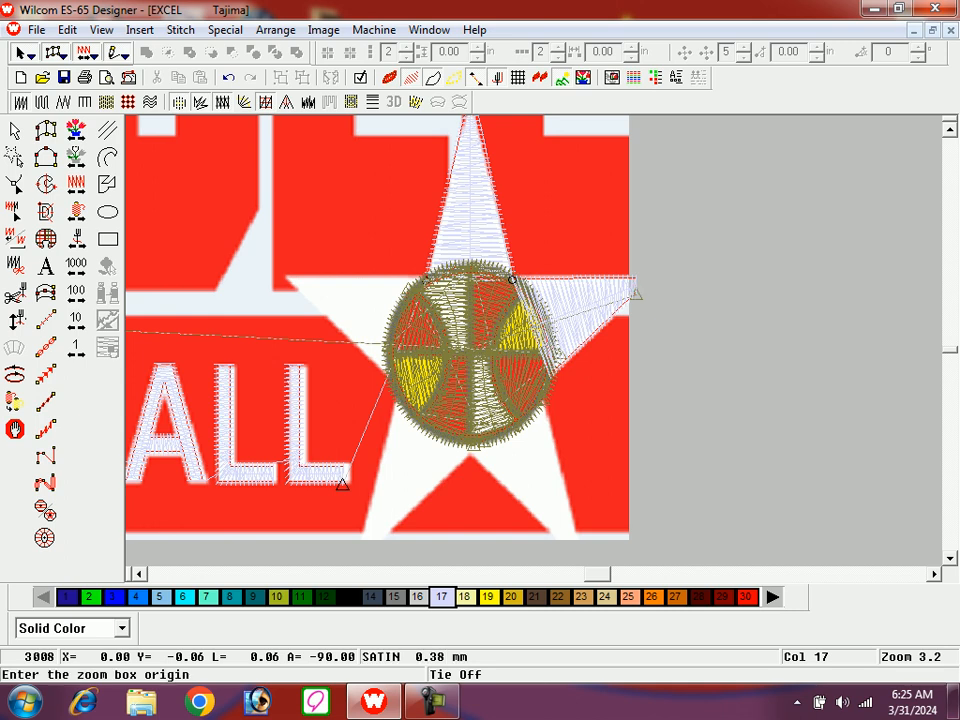
{"action": "left_click_drag", "start_coordinate": [354, 358], "coordinate": [709, 556]}
{"action": "left_click", "coordinate": [558, 217]}
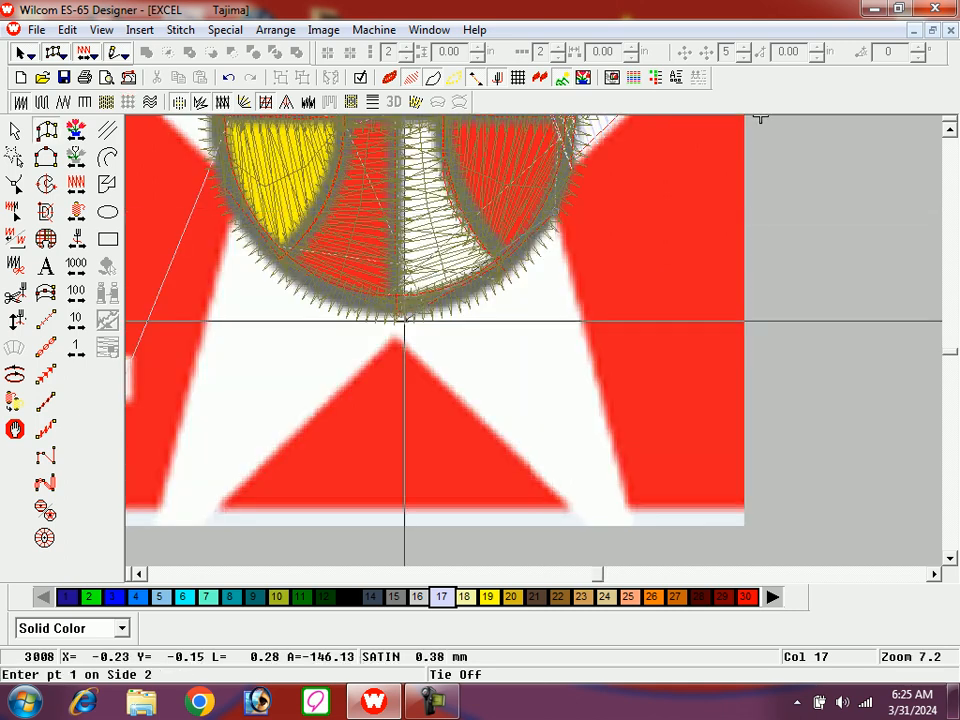
{"action": "left_click", "coordinate": [392, 313]}
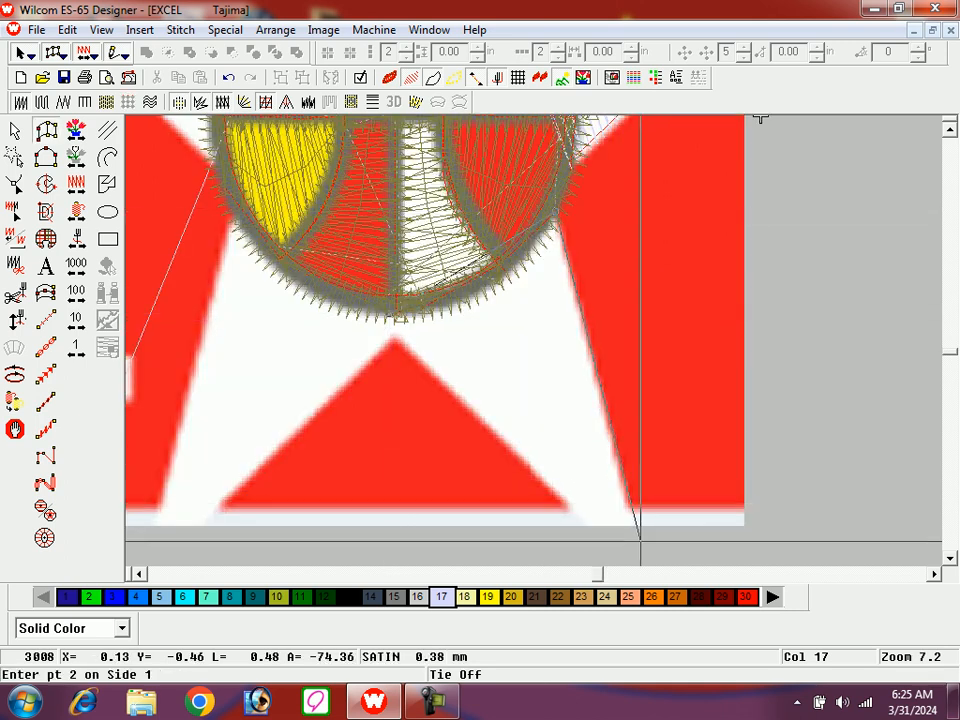
{"action": "left_click", "coordinate": [629, 518]}
{"action": "left_click", "coordinate": [594, 524]}
{"action": "key", "text": "Return"}
- Digitize the star's lower left leg as an Input A satin column from the ring's underside to the artwork's lower edge
{"action": "left_click", "coordinate": [405, 334]}
{"action": "left_click", "coordinate": [232, 238]}
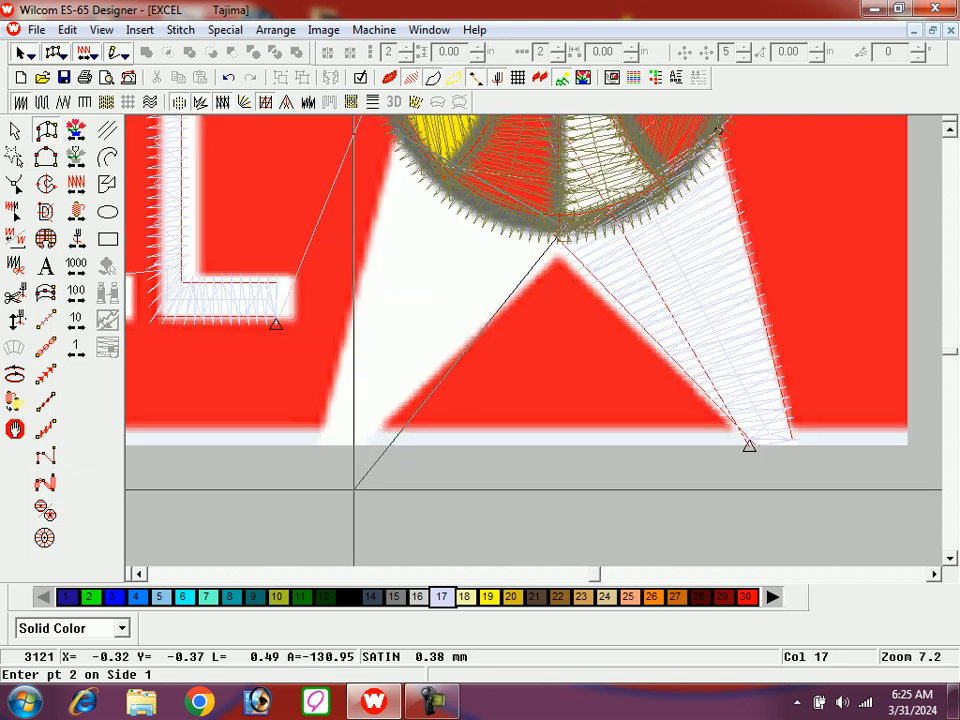
{"action": "left_click", "coordinate": [359, 443]}
{"action": "left_click", "coordinate": [322, 436]}
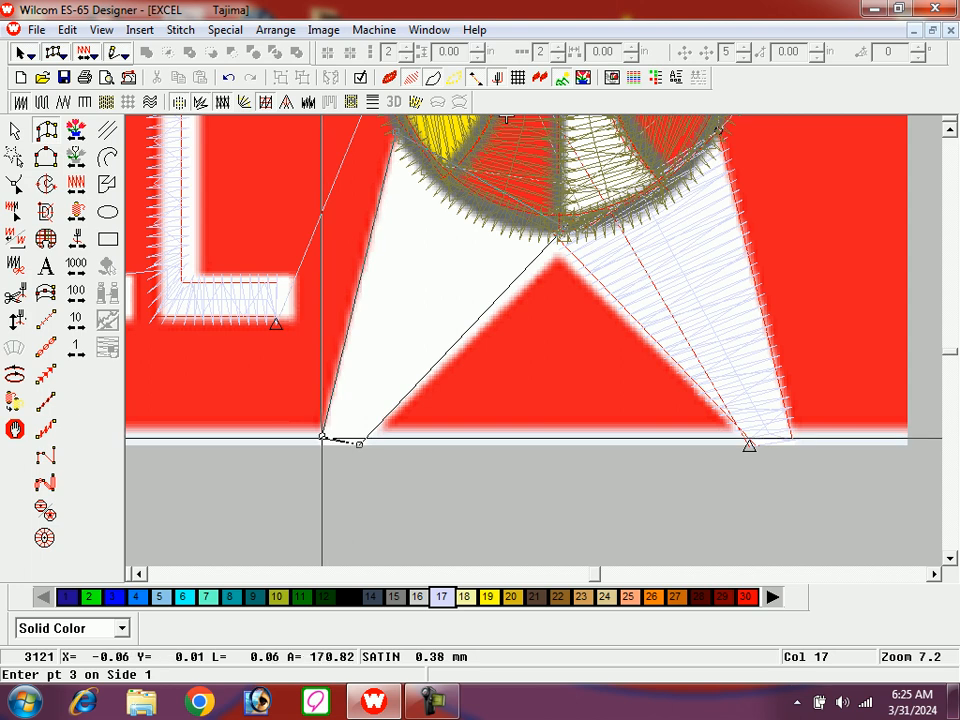
{"action": "key", "text": "Return"}
- Digitize the star's left arm as an Input A satin column tapering to its pointed tip
{"action": "left_click", "coordinate": [452, 217]}
{"action": "left_click", "coordinate": [456, 208]}
{"action": "left_click", "coordinate": [339, 280]}
{"action": "left_click", "coordinate": [339, 281]}
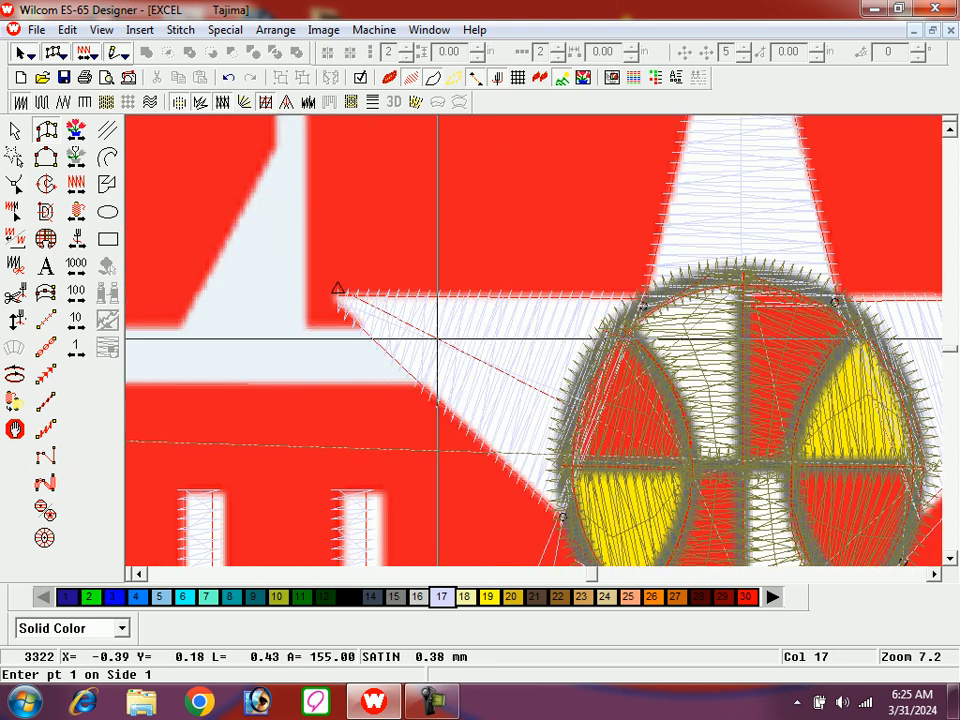
{"action": "key", "text": "Return"}
- Reshape the star's right arm by shifting both tip control points outward past the artwork edge and raising the lower one to narrow the tip
{"action": "key", "text": "shift+z"}
{"action": "key", "text": "b"}
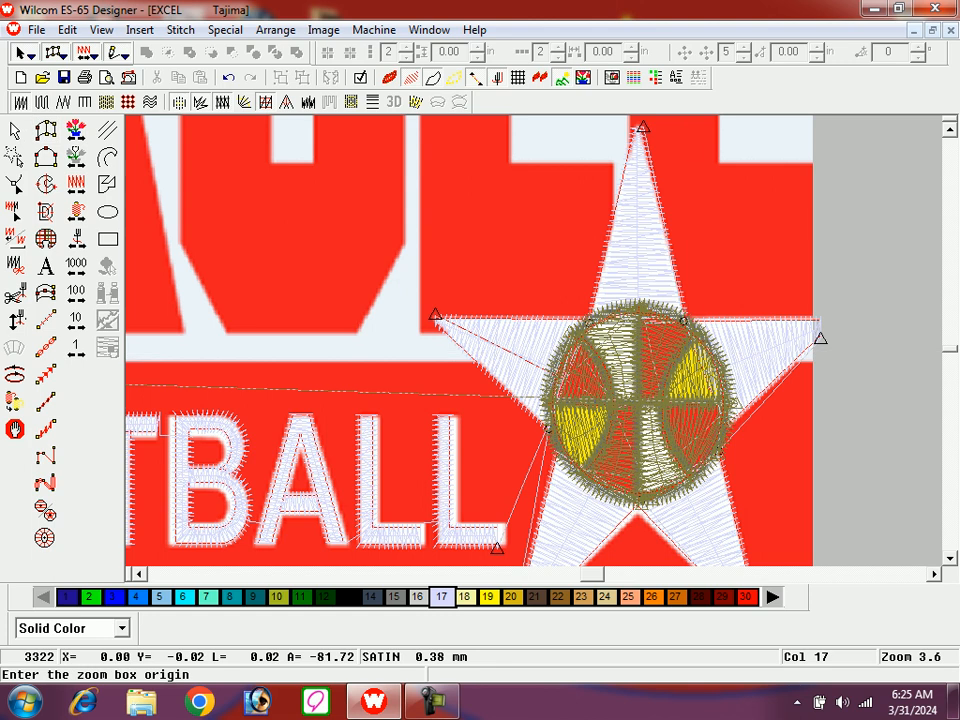
{"action": "left_click_drag", "start_coordinate": [690, 250], "coordinate": [904, 491]}
{"action": "key", "text": "Escape"}
{"action": "left_click", "coordinate": [500, 290]}
{"action": "scroll", "coordinate": [500, 290], "scroll_direction": "up", "scroll_amount": 1}
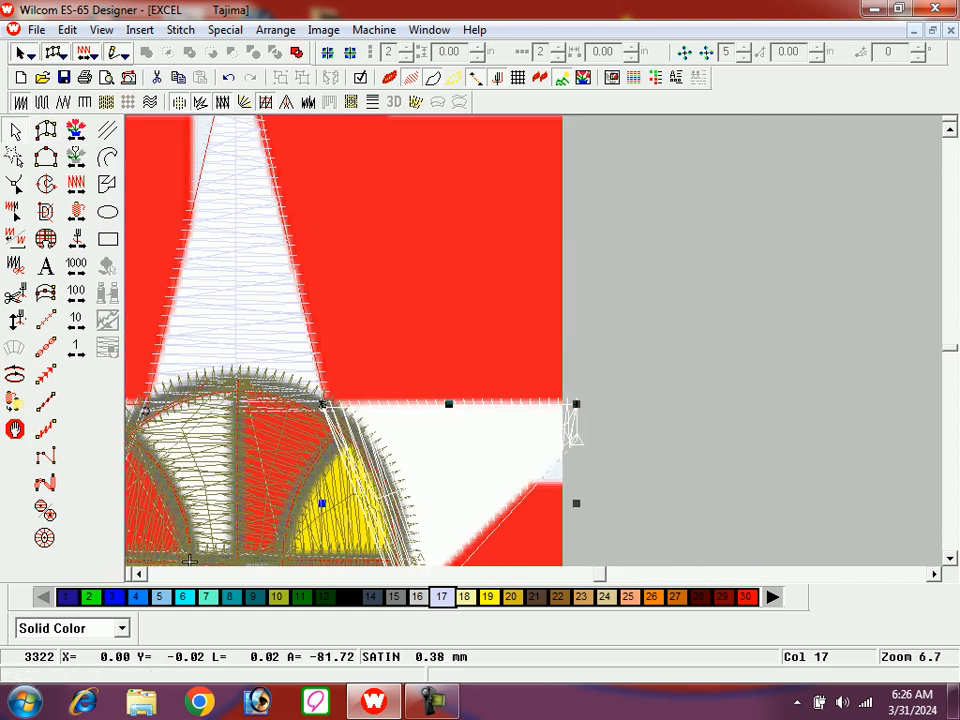
{"action": "key", "text": "shift+z"}
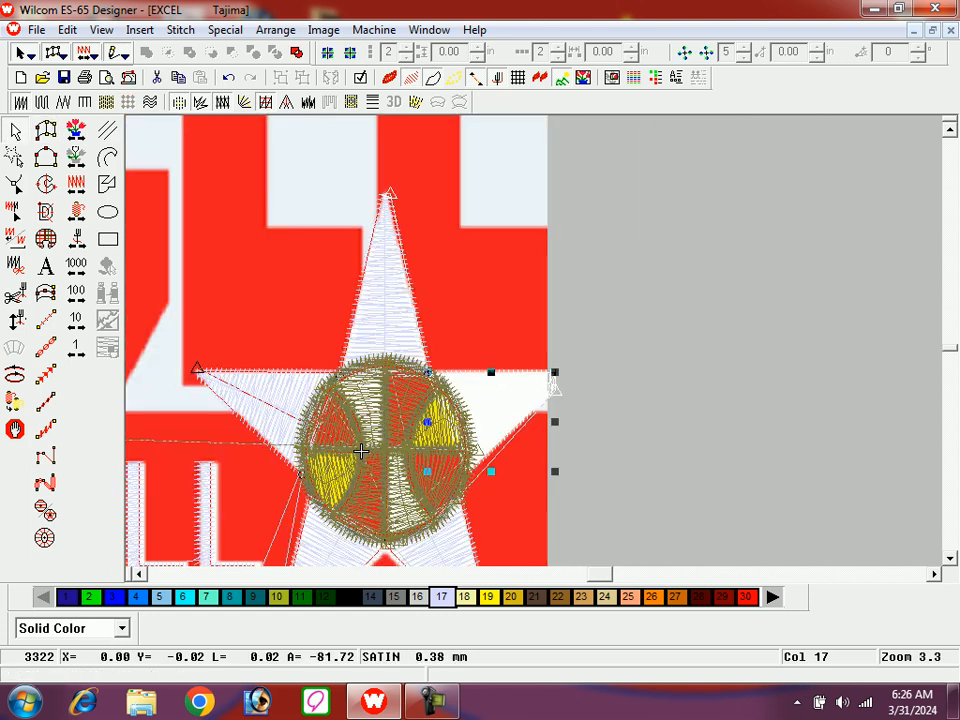
{"action": "key", "text": "h"}
{"action": "key", "text": "b"}
{"action": "left_click_drag", "start_coordinate": [412, 342], "coordinate": [560, 502]}
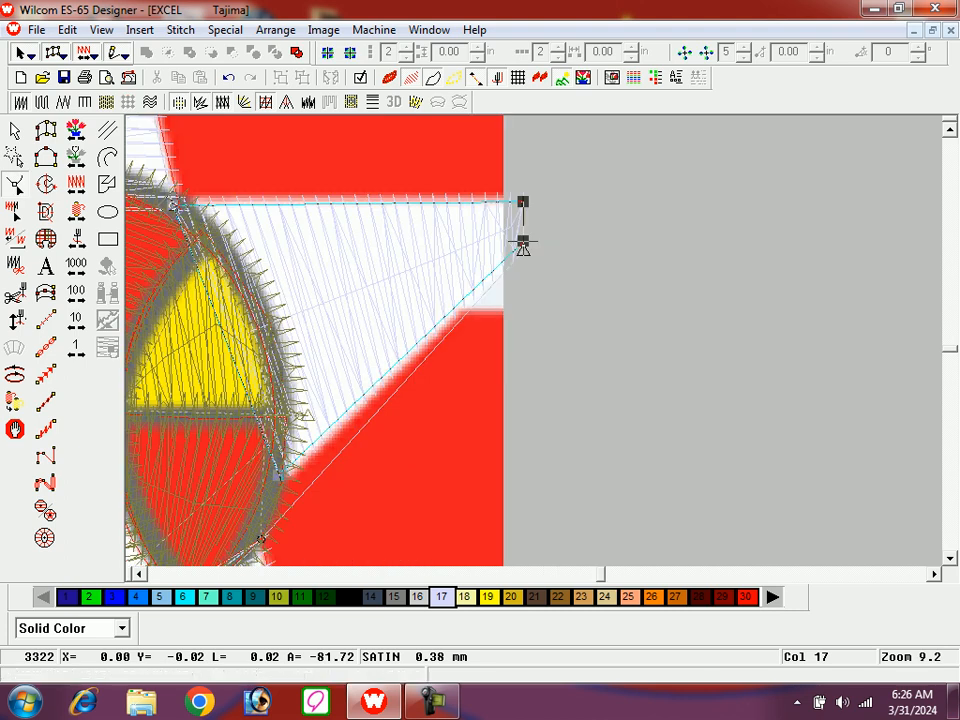
{"action": "left_click_drag", "start_coordinate": [497, 178], "coordinate": [552, 268]}
{"action": "key", "text": "Right"}
{"action": "key", "text": "Right"}
{"action": "key", "text": "Right"}
{"action": "key", "text": "Right"}
{"action": "key", "text": "Right"}
{"action": "key", "text": "Right"}
{"action": "key", "text": "Right"}
{"action": "key", "text": "Right"}
{"action": "key", "text": "Right"}
{"action": "key", "text": "Right"}
{"action": "key", "text": "Right"}
{"action": "key", "text": "Right"}
{"action": "key", "text": "Right"}
{"action": "key", "text": "Right"}
{"action": "key", "text": "Right"}
{"action": "key", "text": "Right"}
{"action": "key", "text": "Right"}
{"action": "key", "text": "Right"}
{"action": "key", "text": "Right"}
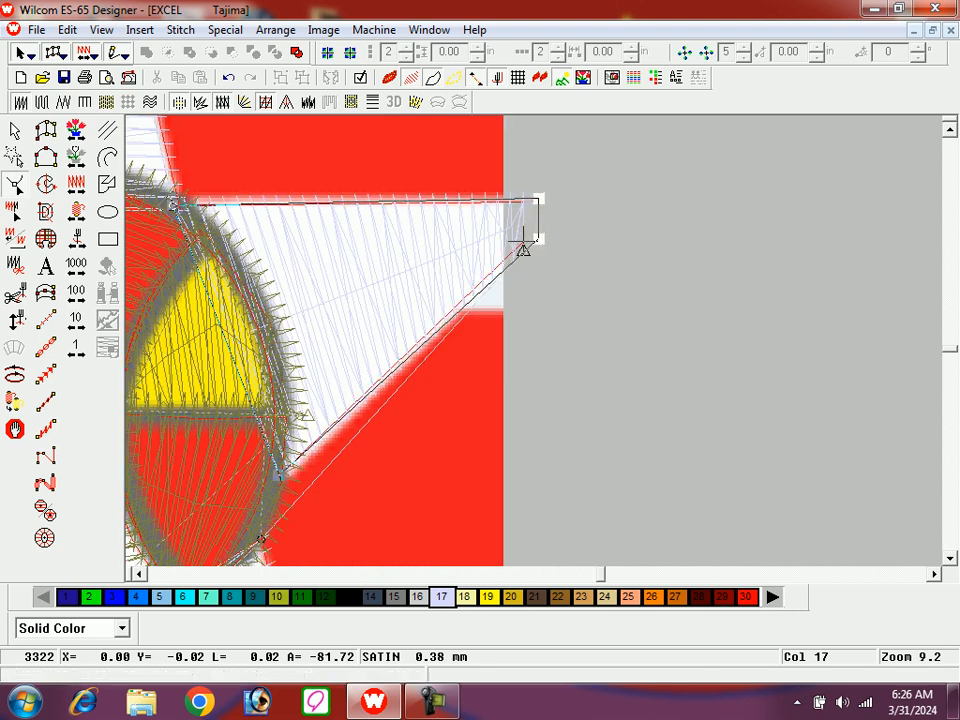
{"action": "key", "text": "Return"}
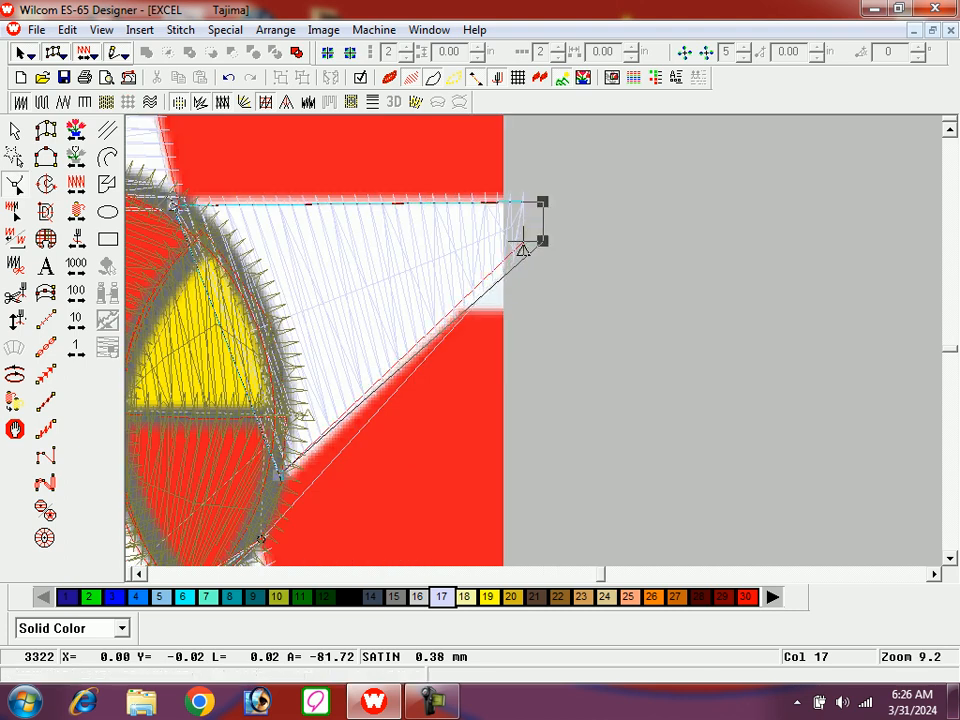
{"action": "left_click_drag", "start_coordinate": [542, 241], "coordinate": [545, 228]}
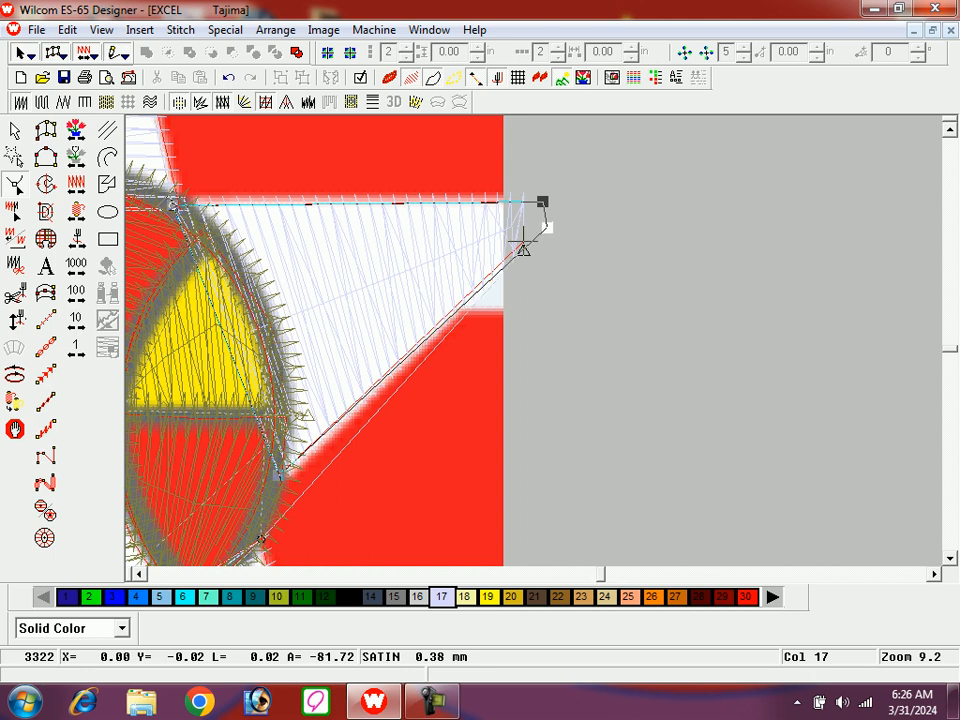
{"action": "key", "text": "Return"}
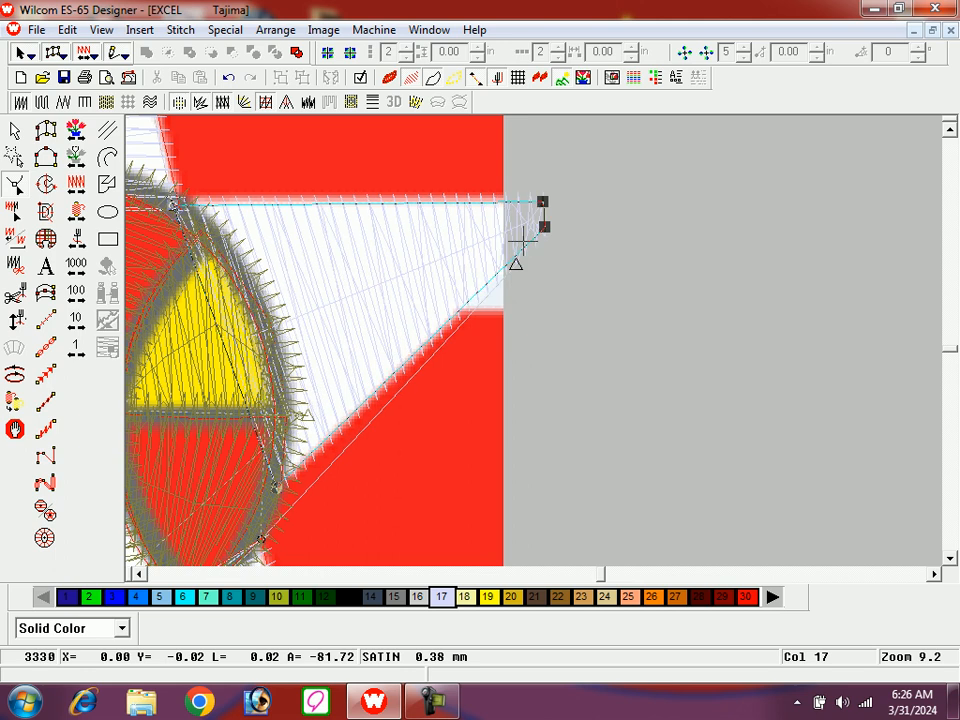
- Reshape the star's lower right leg by moving its inner corner point under the ball closer to the notch between the legs
{"action": "key", "text": "shift+z"}
{"action": "key", "text": "shift+z"}
{"action": "key", "text": "b"}
{"action": "left_click_drag", "start_coordinate": [530, 315], "coordinate": [345, 500]}
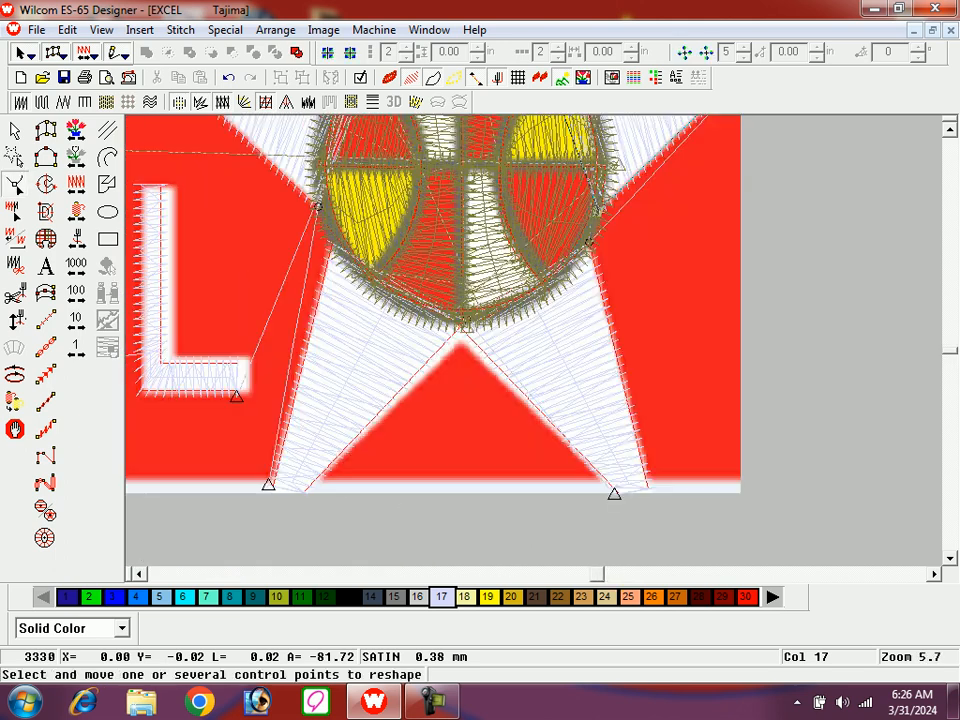
{"action": "left_click", "coordinate": [560, 400]}
{"action": "key", "text": "b"}
{"action": "left_click_drag", "start_coordinate": [392, 273], "coordinate": [608, 489]}
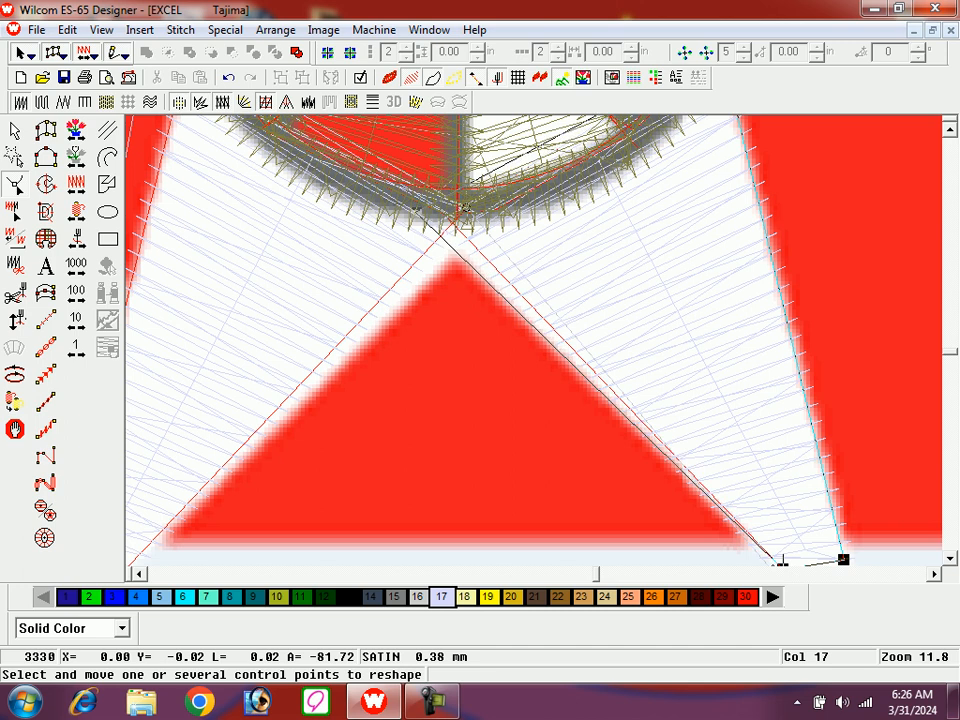
- Reshape the star's lower right leg by moving both tip control points down past the artwork's lower edge
{"action": "key", "text": "shift+z"}
{"action": "key", "text": "b"}
{"action": "left_click_drag", "start_coordinate": [582, 353], "coordinate": [774, 545]}
{"action": "left_click", "coordinate": [556, 344]}
{"action": "left_click_drag", "start_coordinate": [439, 298], "coordinate": [611, 427]}
{"action": "left_click_drag", "start_coordinate": [556, 344], "coordinate": [560, 374]}
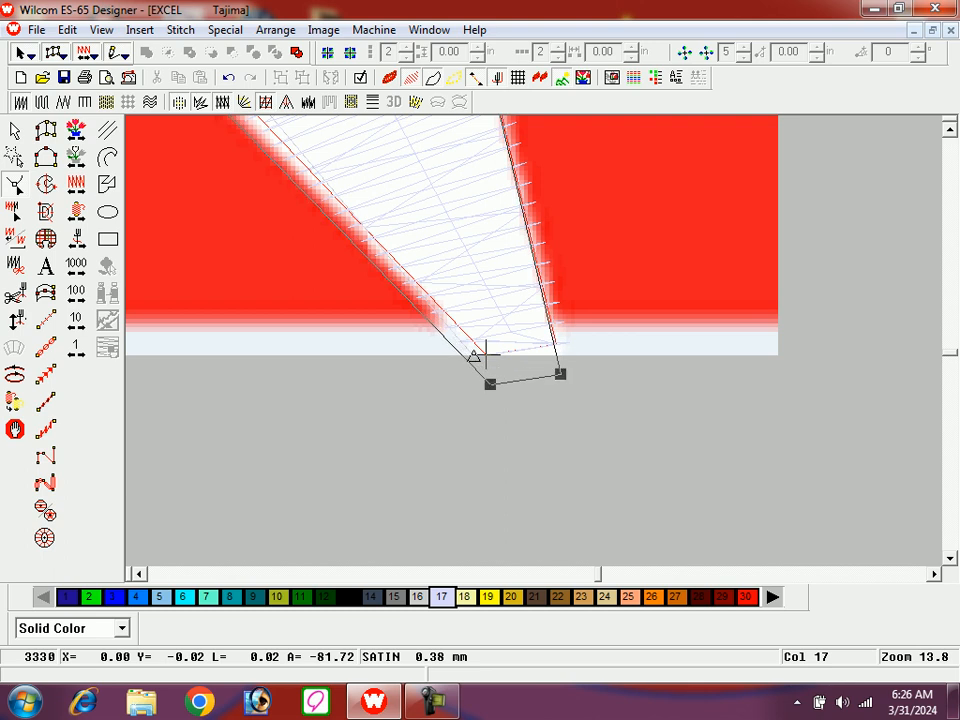
{"action": "left_click_drag", "start_coordinate": [490, 384], "coordinate": [238, 235]}
{"action": "scroll", "coordinate": [527, 386], "scroll_direction": "up", "scroll_amount": 1}
{"action": "key", "text": "Return"}
- Reshape the star's lower left leg by nudging its tip control points outward below the artwork's lower edge
{"action": "key", "text": "shift+z"}
{"action": "key", "text": "shift+z"}
{"action": "key", "text": "b"}
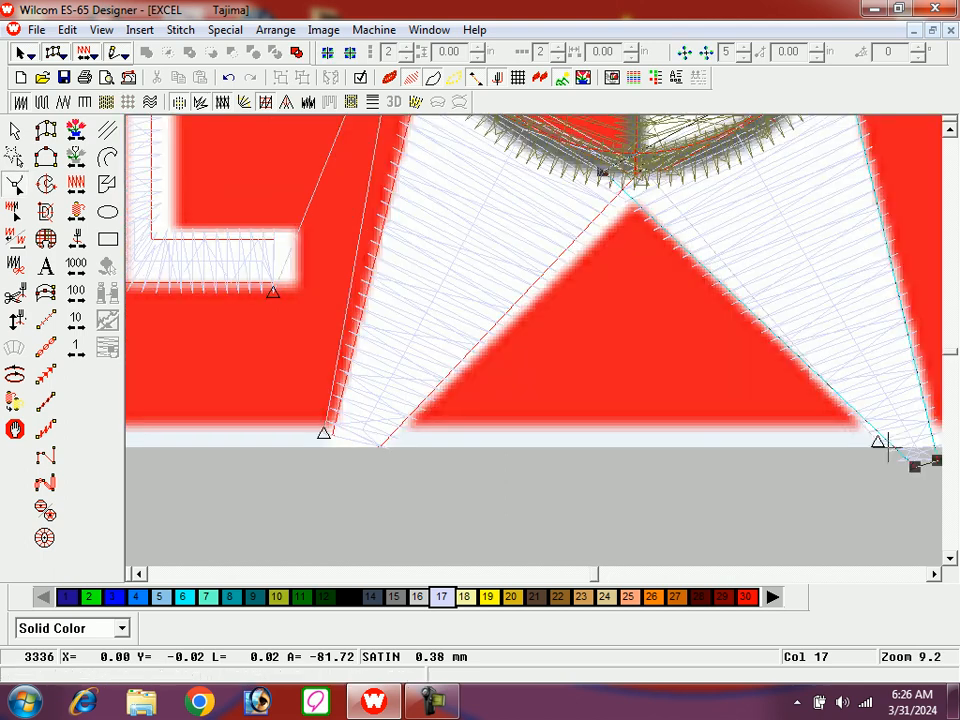
{"action": "left_click", "coordinate": [331, 435]}
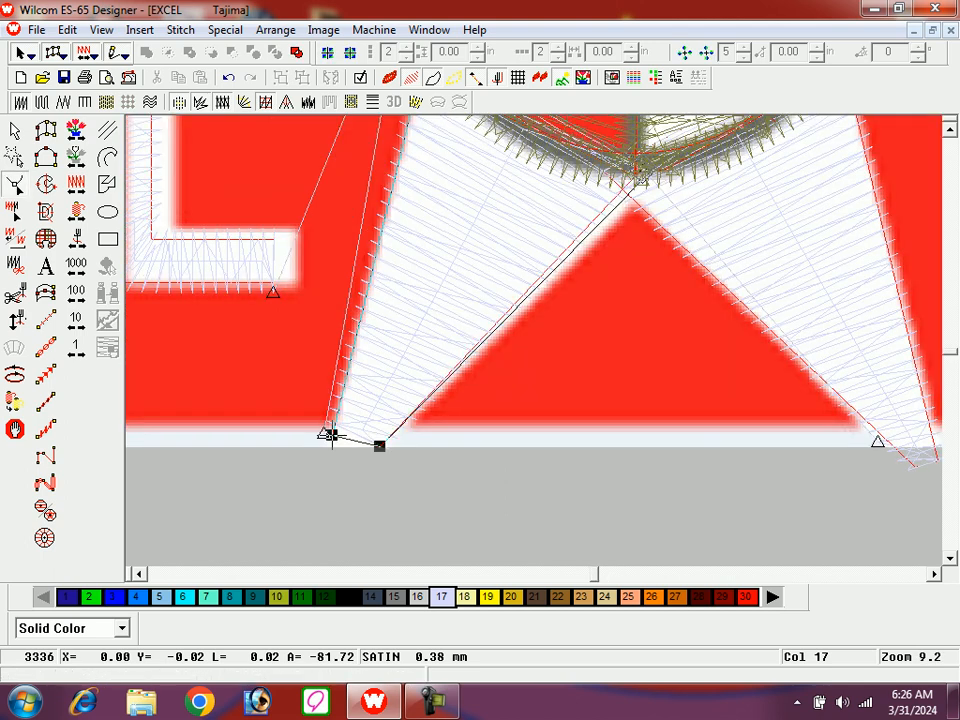
{"action": "left_click", "coordinate": [332, 435]}
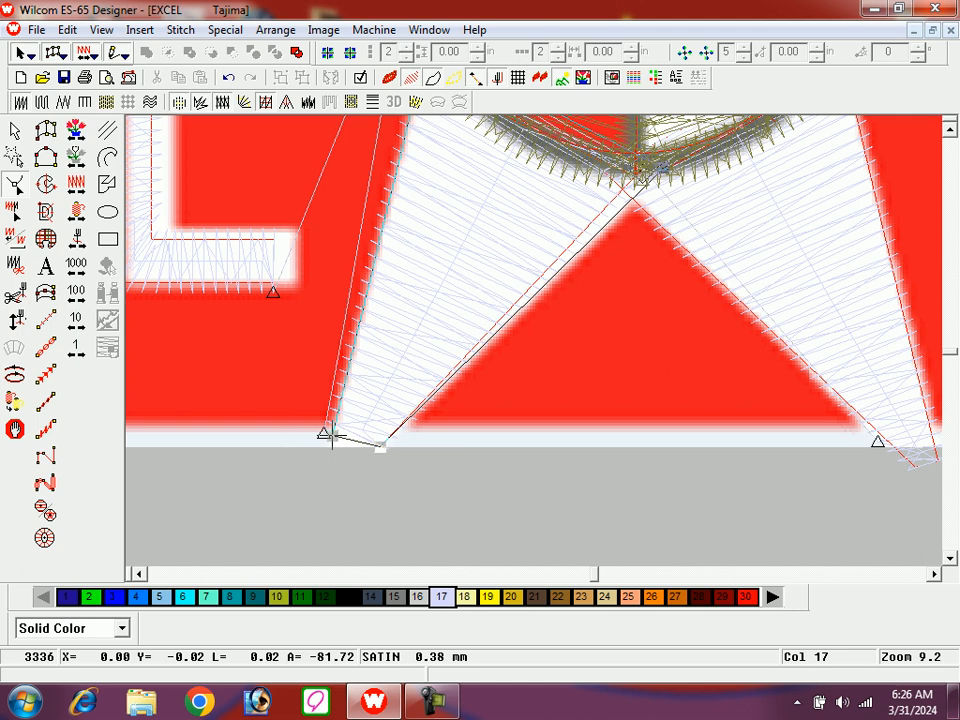
{"action": "key", "text": "Left"}
{"action": "key", "text": "Left"}
{"action": "key", "text": "Left"}
{"action": "key", "text": "Left"}
{"action": "key", "text": "Down"}
{"action": "key", "text": "Down"}
{"action": "key", "text": "Down"}
{"action": "key", "text": "Down"}
{"action": "key", "text": "Down"}
{"action": "key", "text": "Down"}
{"action": "key", "text": "Left"}
{"action": "key", "text": "Down"}
{"action": "key", "text": "Down"}
{"action": "key", "text": "Down"}
{"action": "key", "text": "Down"}
{"action": "key", "text": "Down"}
{"action": "key", "text": "Right"}
{"action": "key", "text": "Right"}
{"action": "key", "text": "Return"}
{"action": "key", "text": "Left"}
{"action": "key", "text": "Left"}
{"action": "key", "text": "Left"}
{"action": "key", "text": "Left"}
{"action": "key", "text": "Left"}
{"action": "key", "text": "Left"}
{"action": "key", "text": "Left"}
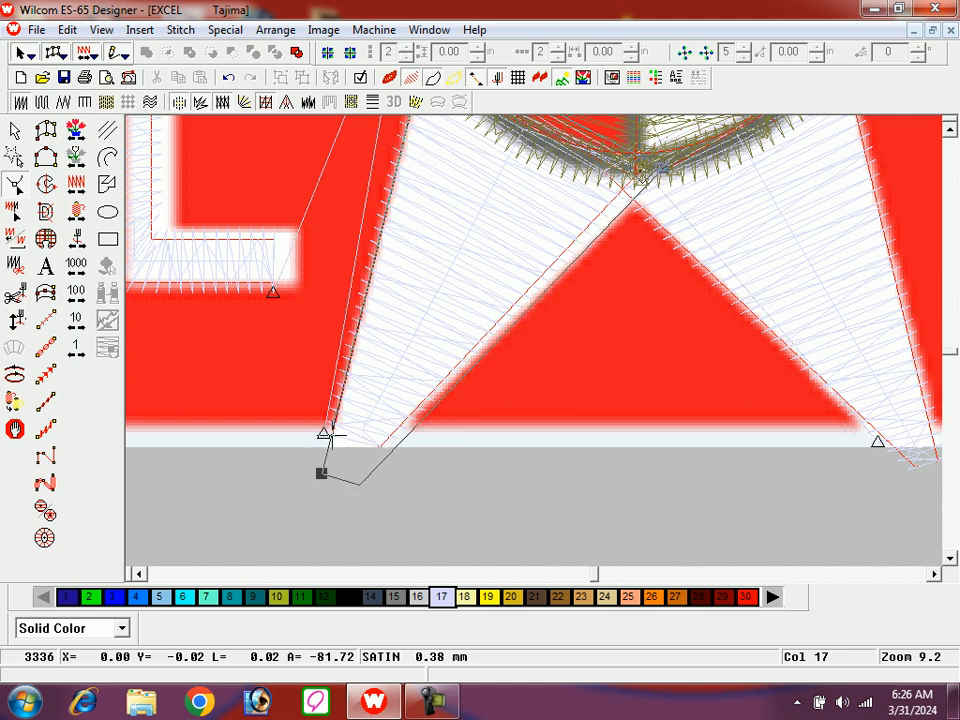
{"action": "scroll", "coordinate": [533, 340], "scroll_direction": "up", "scroll_amount": 1}
{"action": "key", "text": "Return"}
{"action": "scroll", "coordinate": [533, 340], "scroll_direction": "down", "scroll_amount": 4}
{"action": "scroll", "coordinate": [533, 340], "scroll_direction": "left", "scroll_amount": 3}
{"action": "left_click_drag", "start_coordinate": [362, 342], "coordinate": [458, 446]}
{"action": "key", "text": "Up"}
{"action": "key", "text": "Up"}
{"action": "key", "text": "Up"}
{"action": "key", "text": "Up"}
{"action": "key", "text": "Right"}
{"action": "key", "text": "Right"}
{"action": "key", "text": "Return"}
- Finish reshaping and preview the whole design with realistic TrueView stitches at 1:1 scale
{"action": "key", "text": "shift+z"}
{"action": "key", "text": "shift+z"}
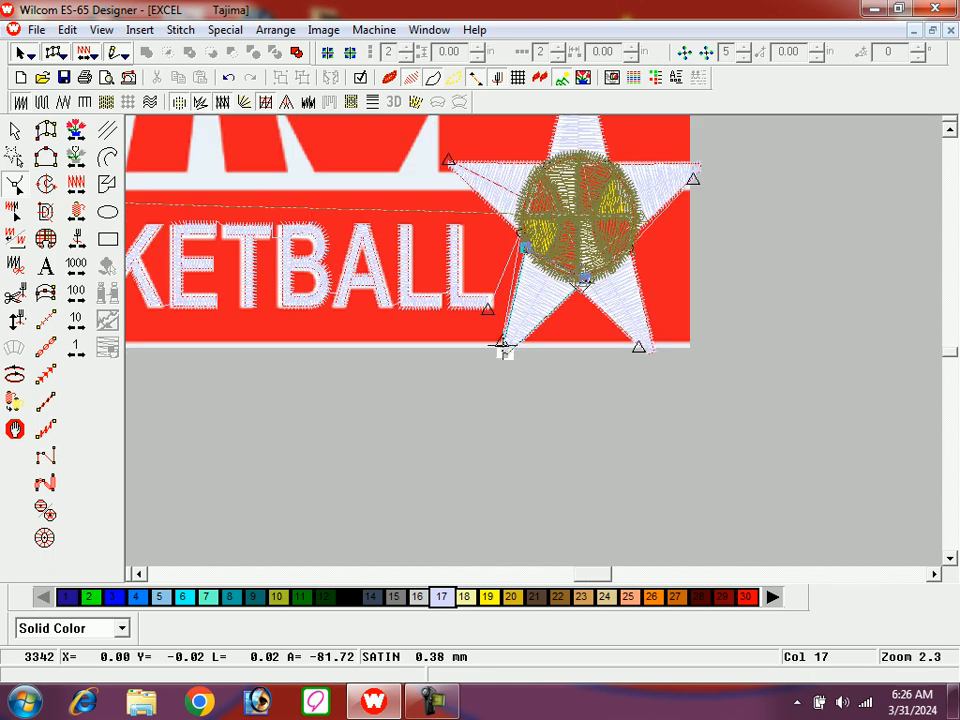
{"action": "scroll", "coordinate": [562, 244], "scroll_direction": "up", "scroll_amount": 1}
{"action": "key", "text": "Escape"}
{"action": "key", "text": "t"}
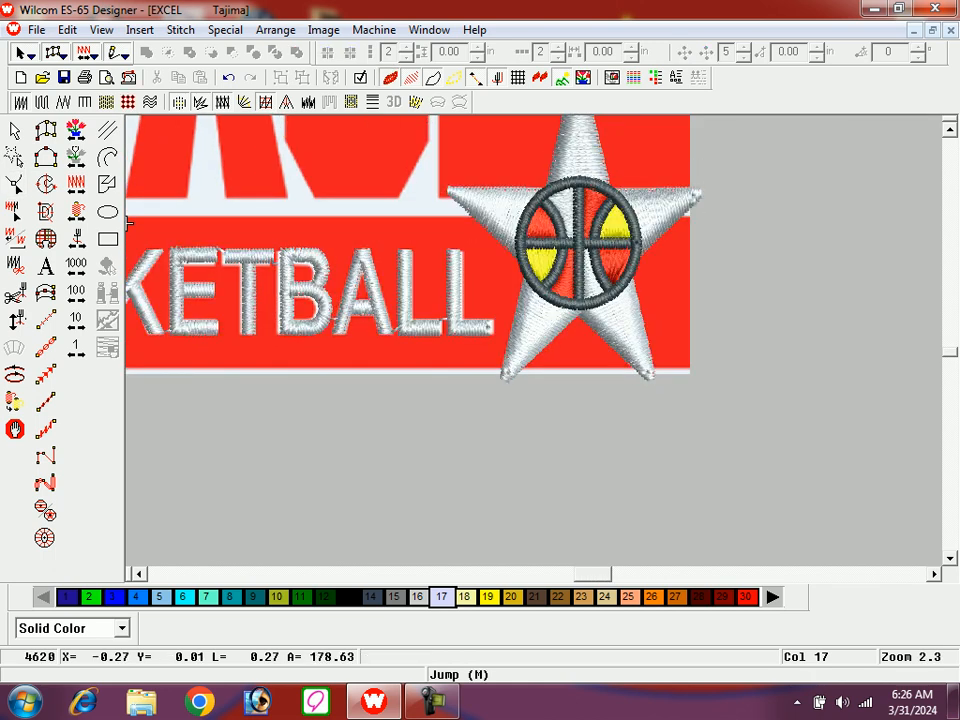
{"action": "key", "text": "1"}
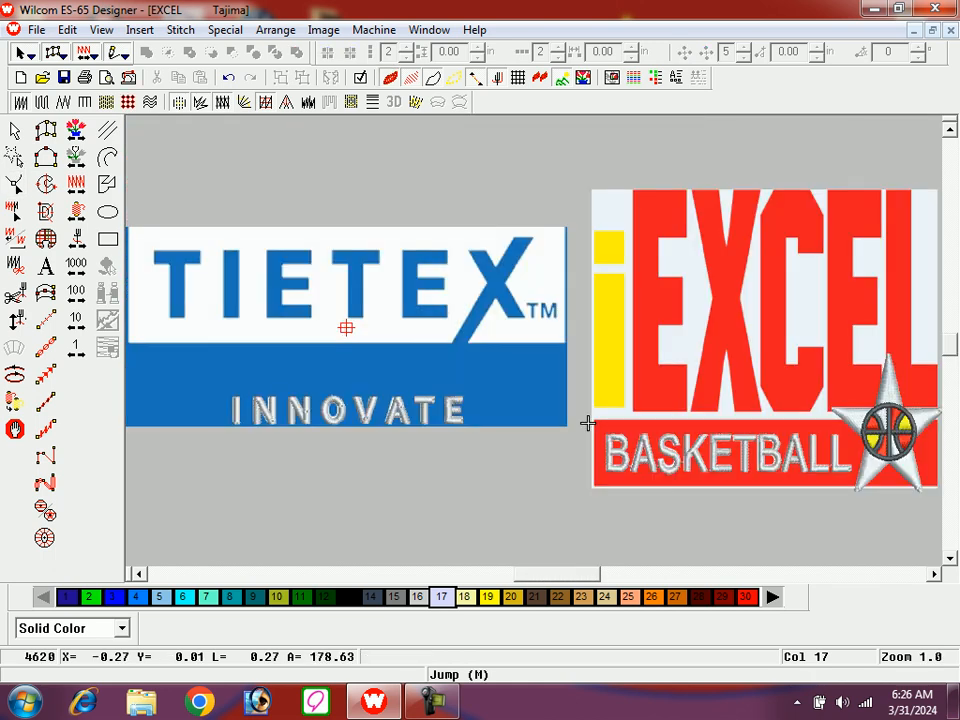
- Select all five arms of the star and change their stitch type to Tatami
{"action": "key", "text": "shift+z"}
{"action": "key", "text": "b"}
{"action": "left_click_drag", "start_coordinate": [668, 344], "coordinate": [778, 462]}
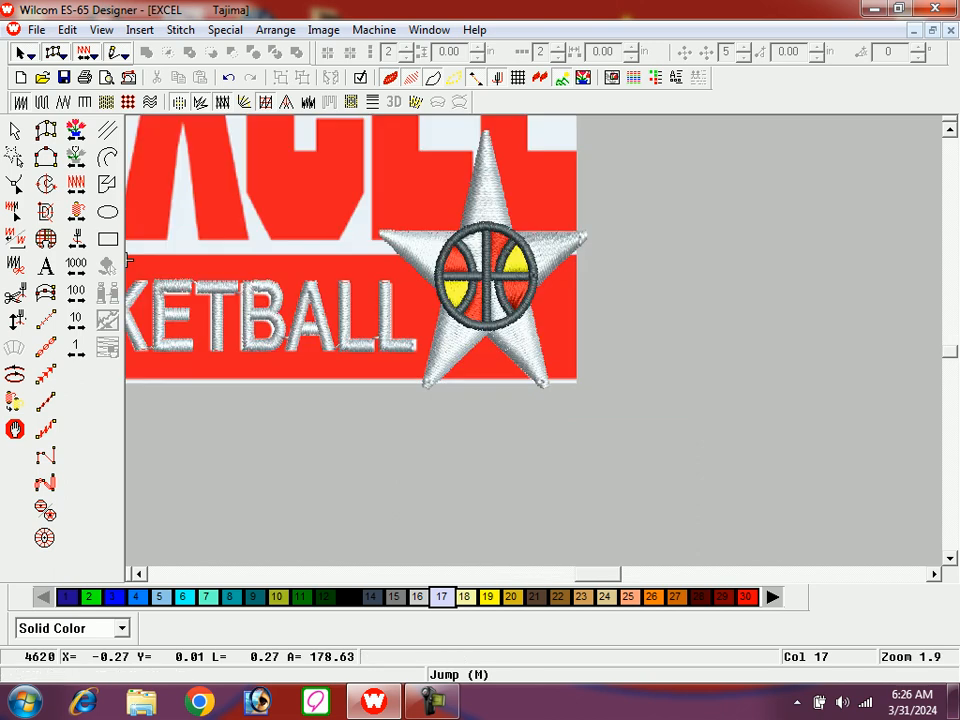
{"action": "key", "text": "Tab"}
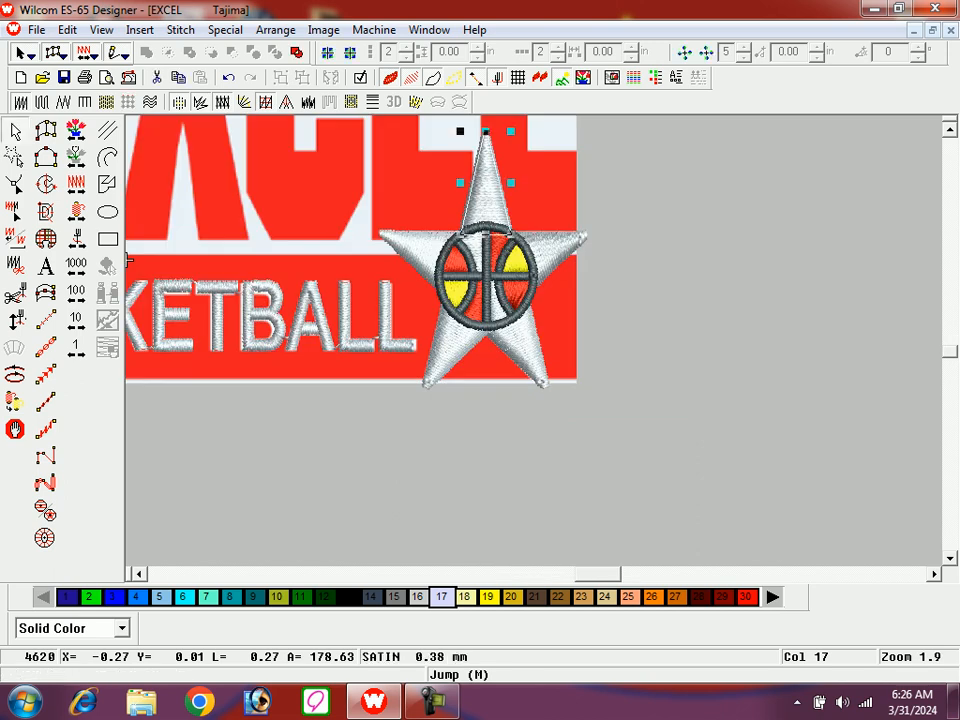
{"action": "key", "text": "Tab"}
{"action": "key", "text": "Tab"}
{"action": "key", "text": "Tab"}
{"action": "key", "text": "Tab"}
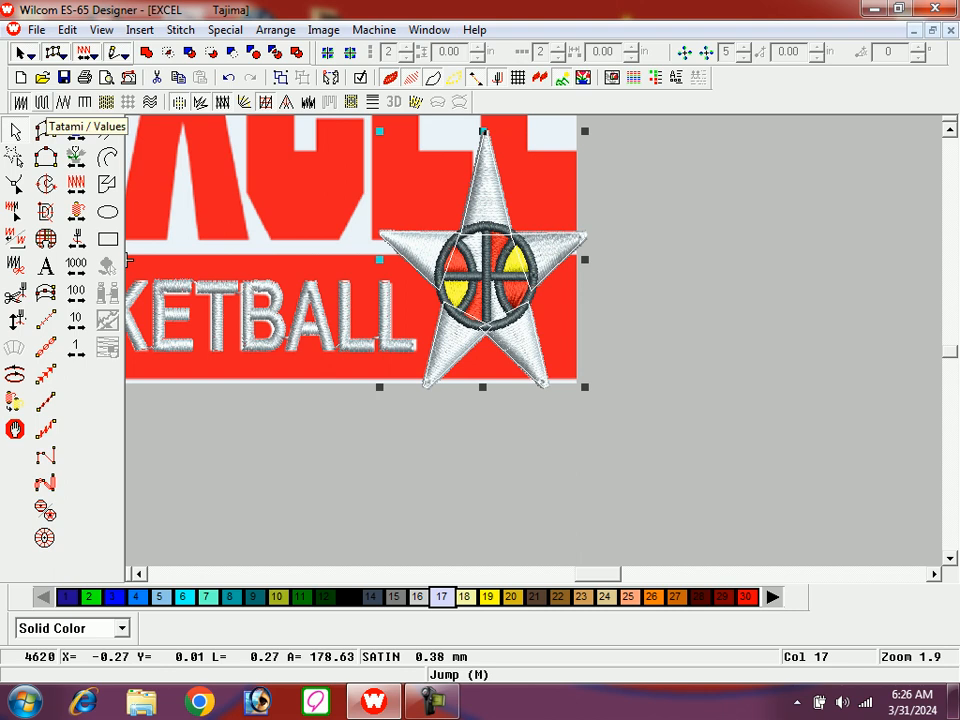
{"action": "left_click", "coordinate": [44, 129]}
{"action": "key", "text": "shift+z"}
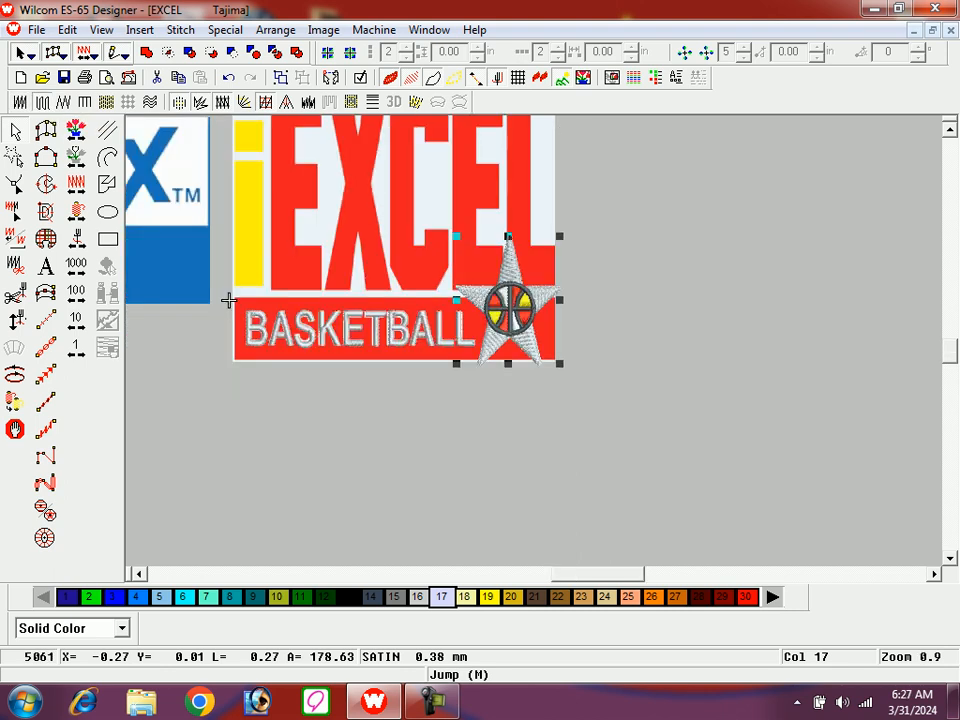
{"action": "key", "text": "Escape"}
{"action": "key", "text": "0"}
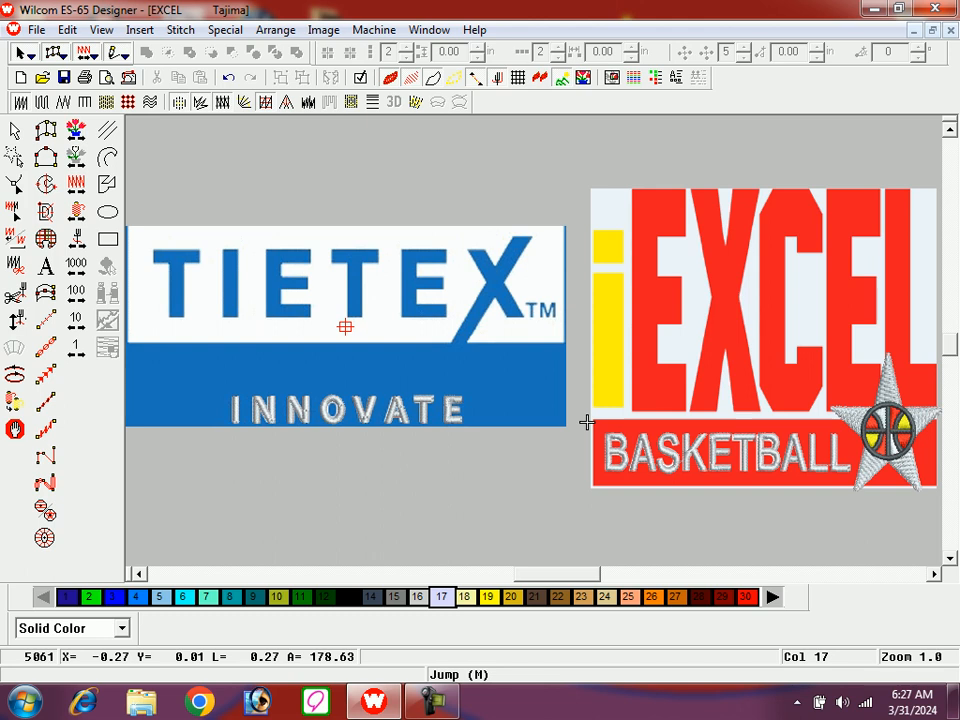
{"action": "left_click_drag", "start_coordinate": [587, 422], "coordinate": [325, 422]}
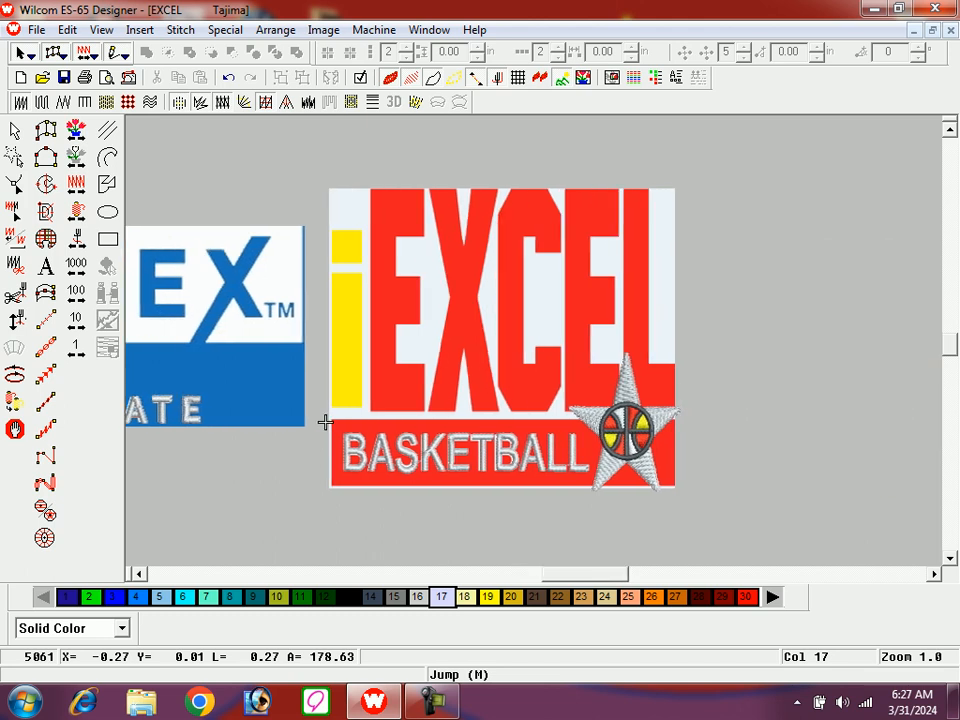